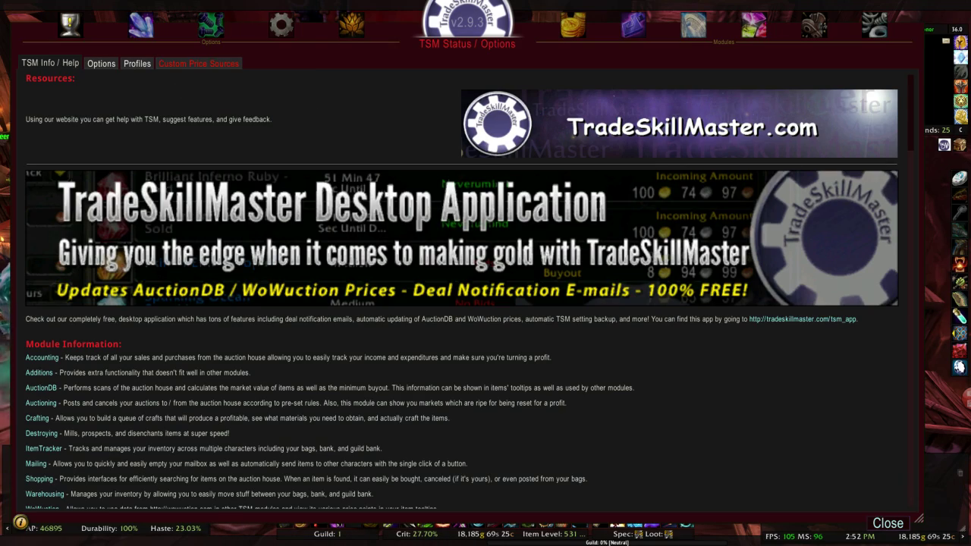
Switch to the Chrome browser showing the TradeSkillMaster website.
{"action": "key", "text": "alt+Tab"}
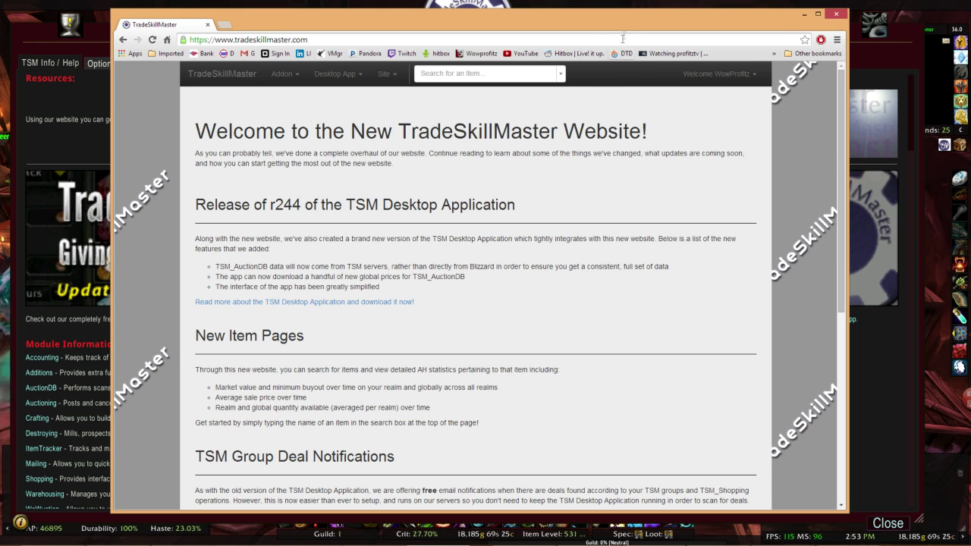
{"action": "mouse_move", "coordinate": [630, 29]}
{"action": "left_mouse_down"}
{"action": "mouse_move", "coordinate": [617, 32]}
{"action": "mouse_move", "coordinate": [628, 28]}
{"action": "left_mouse_up"}
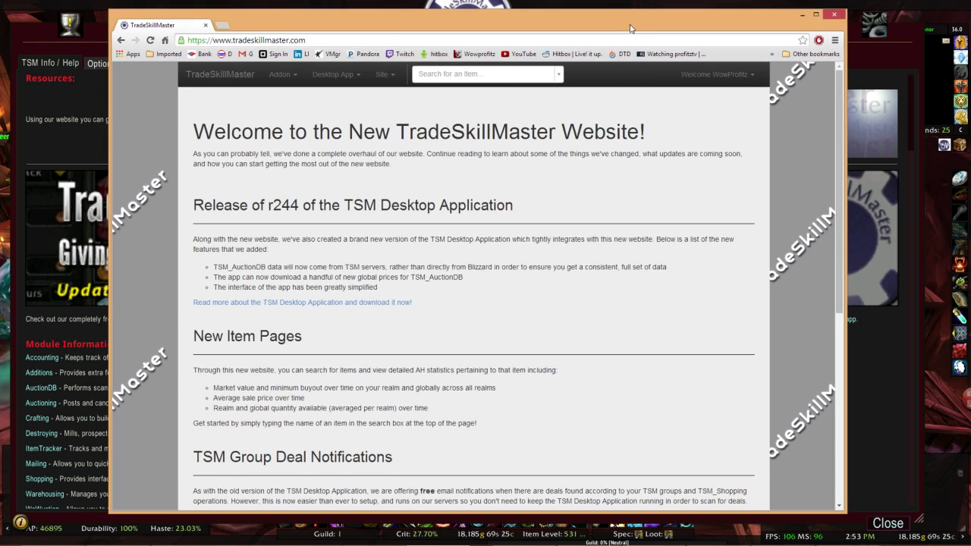
{"action": "left_click", "coordinate": [709, 74]}
{"action": "left_click", "coordinate": [641, 92]}
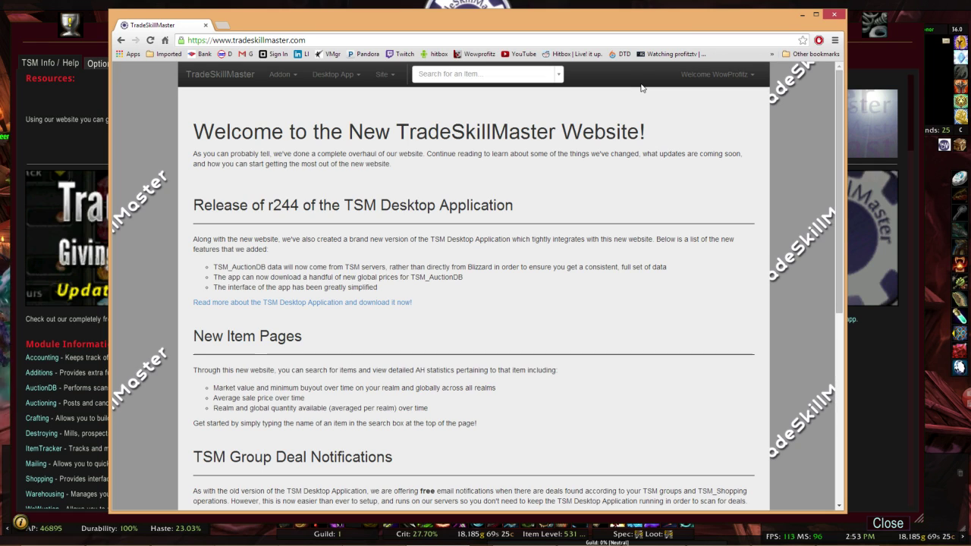
{"action": "mouse_move", "coordinate": [531, 23]}
{"action": "left_mouse_down"}
{"action": "mouse_move", "coordinate": [526, 37]}
{"action": "mouse_move", "coordinate": [532, 21]}
{"action": "left_mouse_up"}
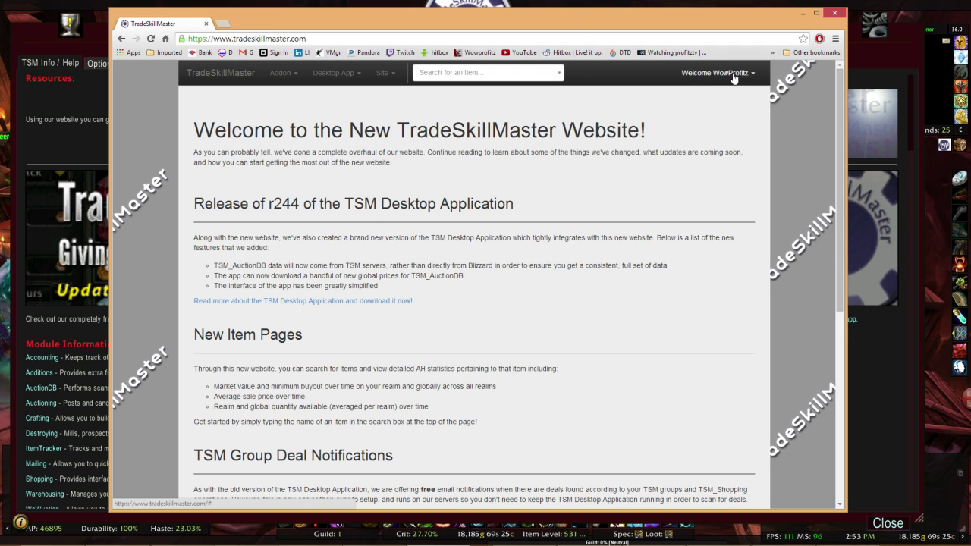
Open the Group Maker tool on the TradeSkillMaster website.
{"action": "left_click", "coordinate": [381, 76]}
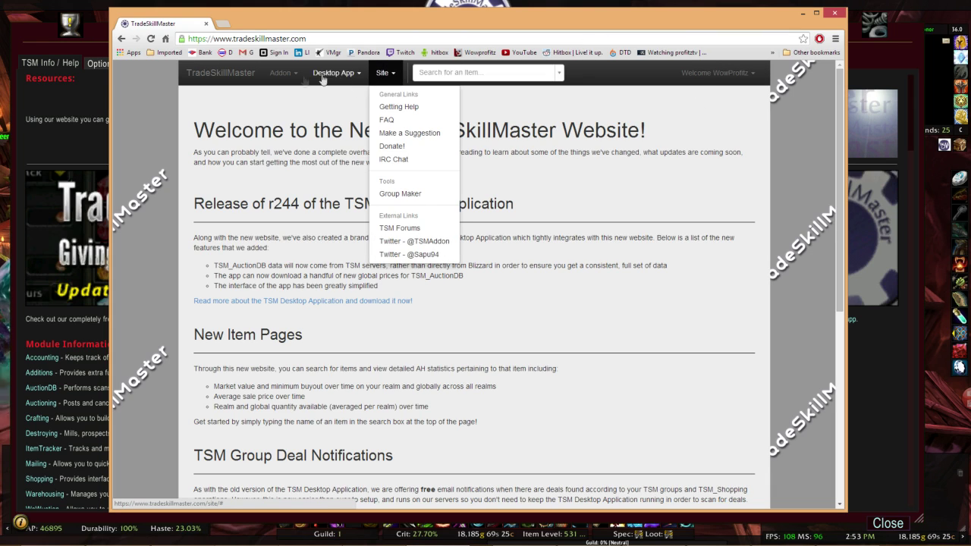
{"action": "left_click", "coordinate": [279, 76]}
{"action": "left_click", "coordinate": [317, 76]}
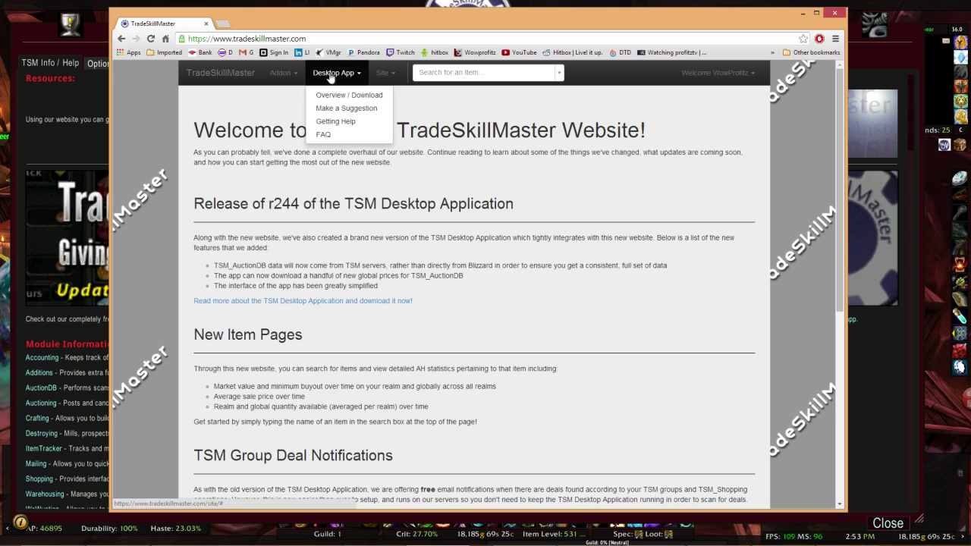
{"action": "left_click", "coordinate": [381, 76]}
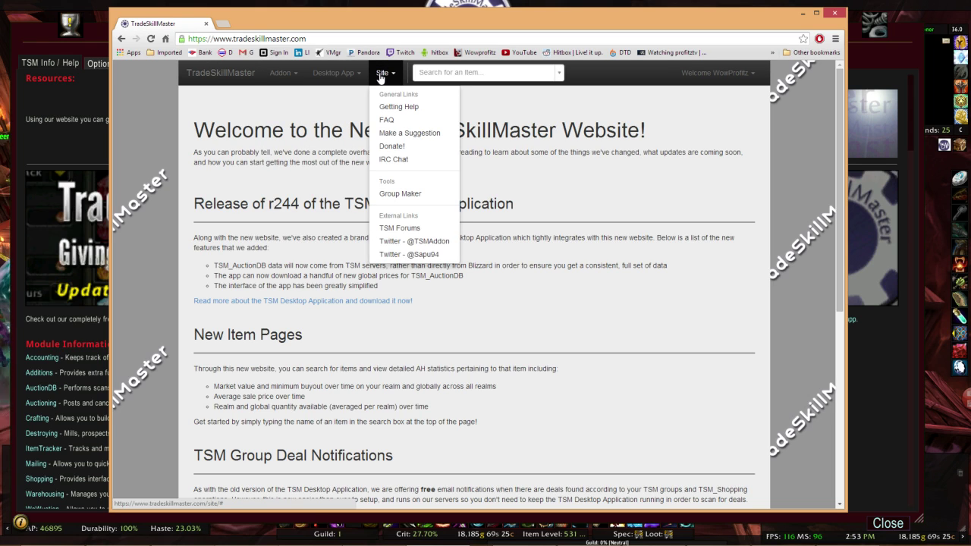
{"action": "left_click", "coordinate": [395, 195]}
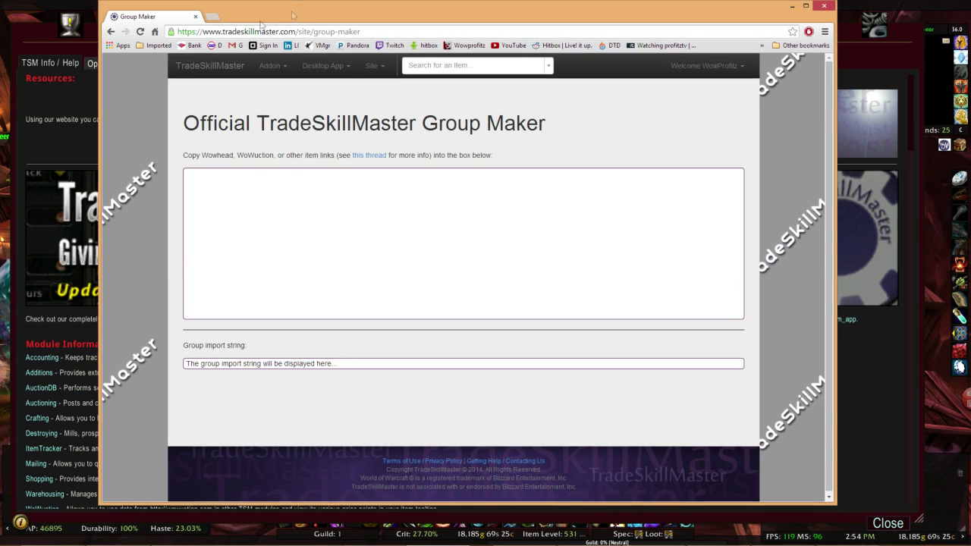
Open wowhead.com and wowuction.com, each in its own new browser tab.
{"action": "left_click", "coordinate": [213, 16]}
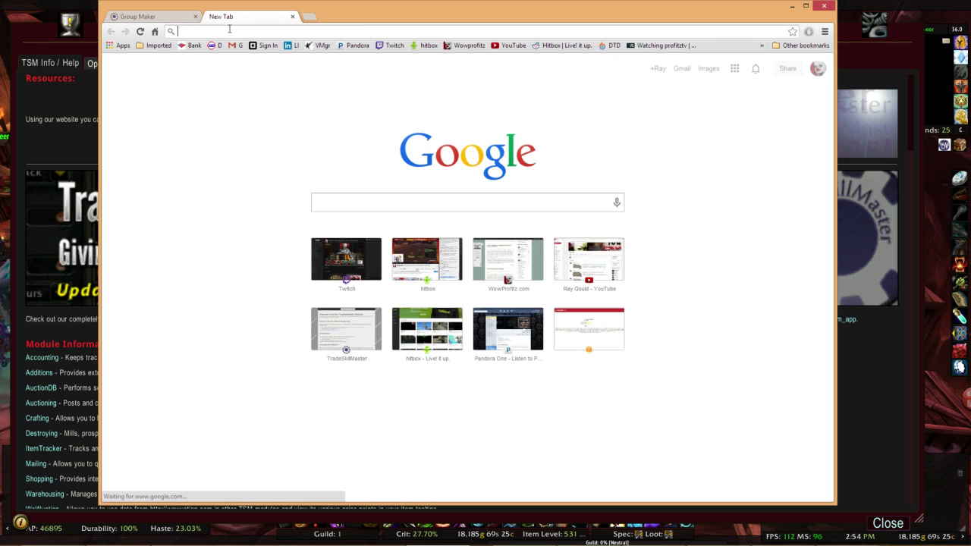
{"action": "type", "text": "wowhead.c"}
{"action": "key", "text": "Return"}
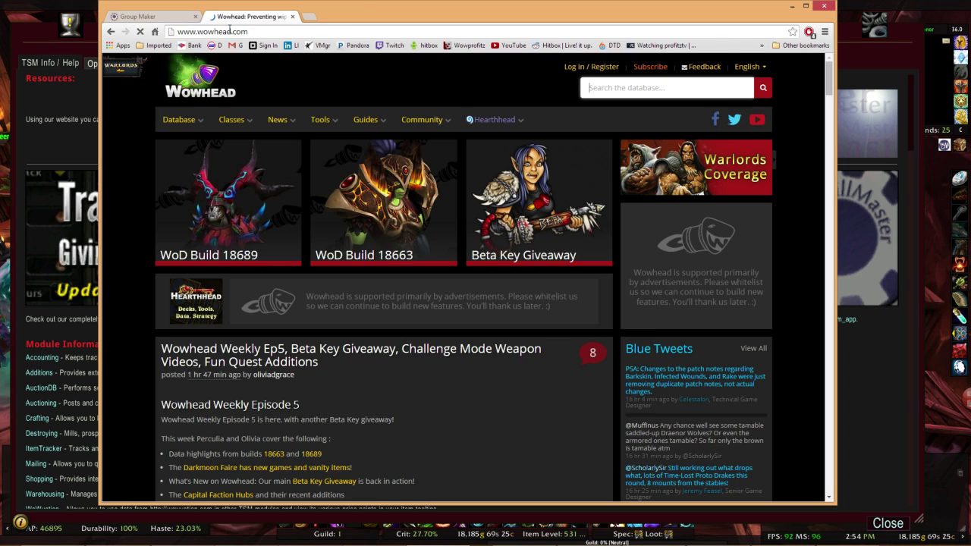
{"action": "left_click", "coordinate": [309, 16]}
{"action": "type", "text": "wowuction.co"}
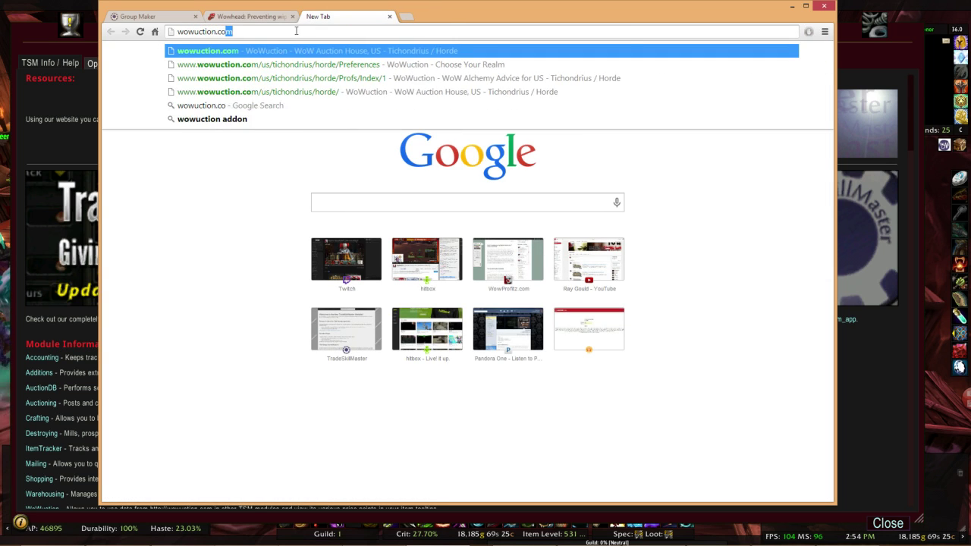
{"action": "key", "text": "Return"}
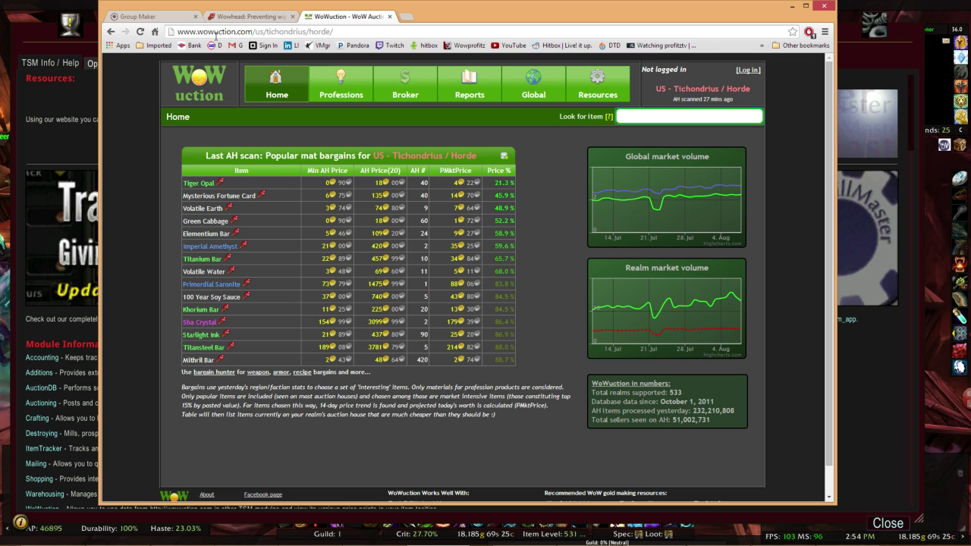
{"action": "left_click", "coordinate": [262, 19]}
{"action": "left_click", "coordinate": [181, 17]}
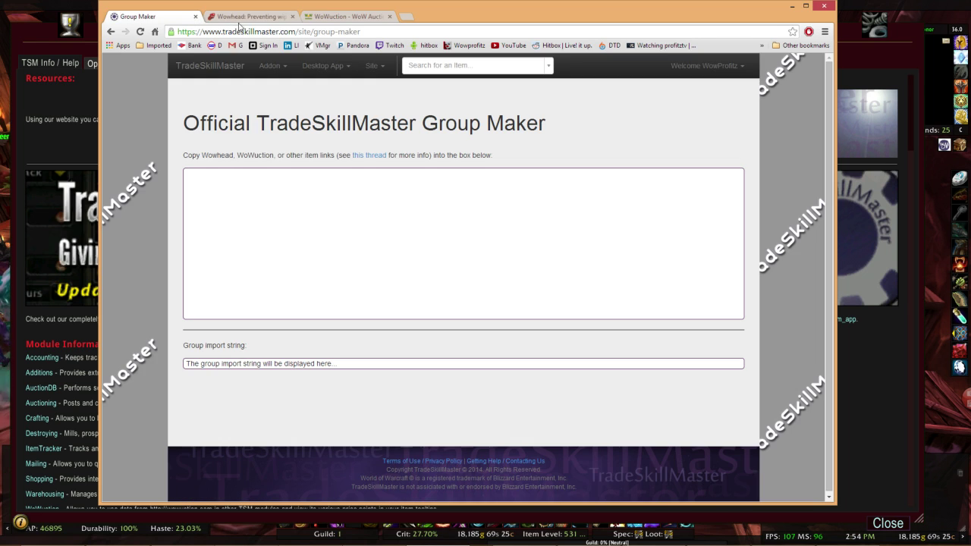
{"action": "key", "text": "ctrl+Tab"}
{"action": "key", "text": "ctrl+Tab"}
{"action": "left_click", "coordinate": [177, 17]}
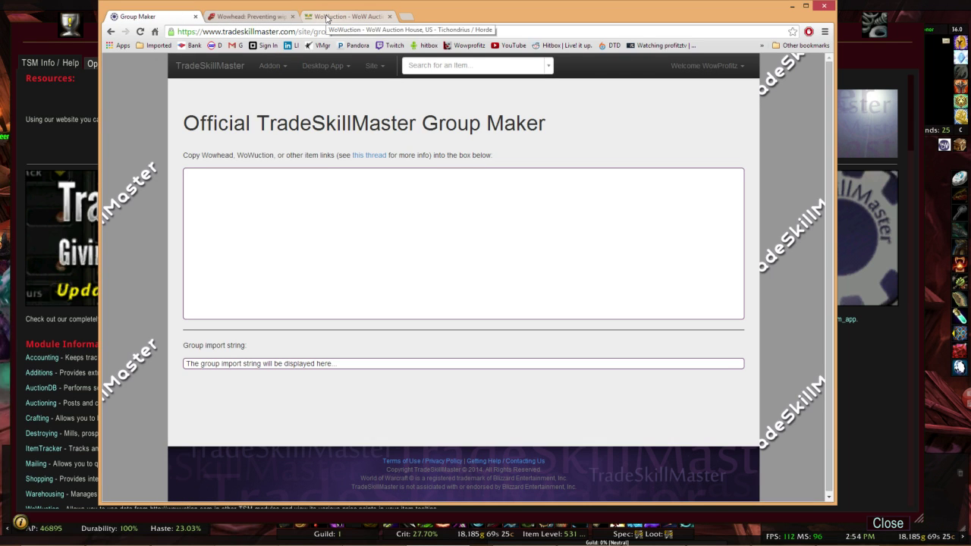
{"action": "left_click", "coordinate": [277, 19]}
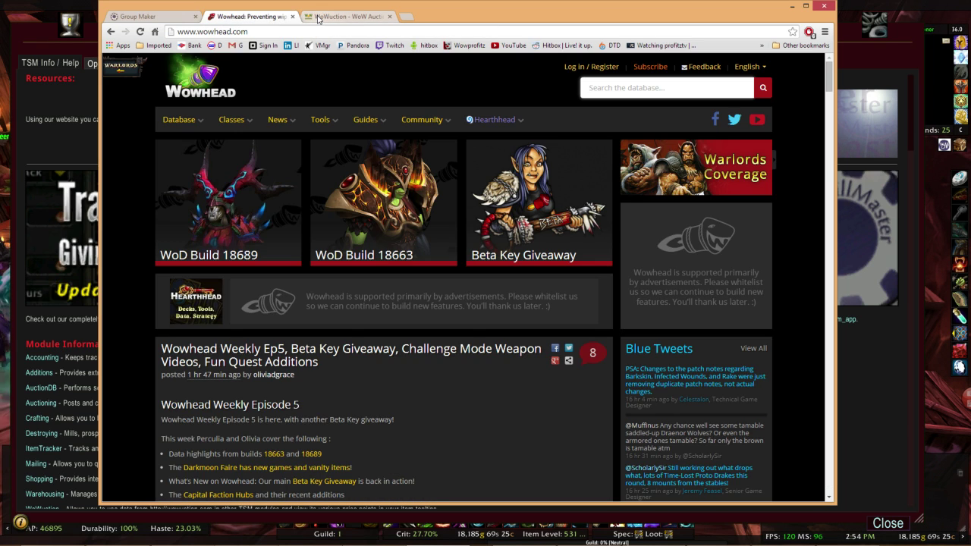
{"action": "left_click", "coordinate": [322, 17]}
{"action": "left_click", "coordinate": [250, 16]}
{"action": "left_click", "coordinate": [332, 17]}
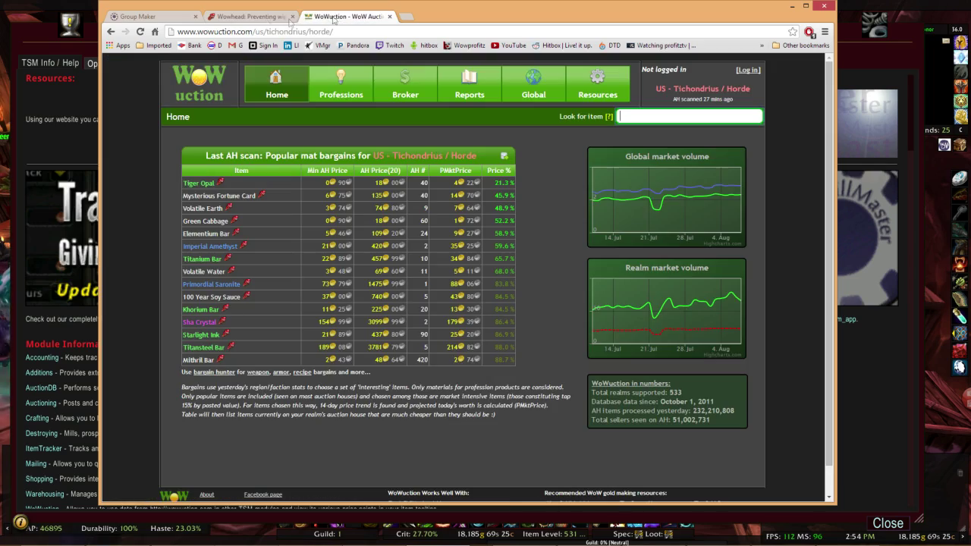
{"action": "left_click", "coordinate": [257, 17]}
{"action": "left_click", "coordinate": [318, 16]}
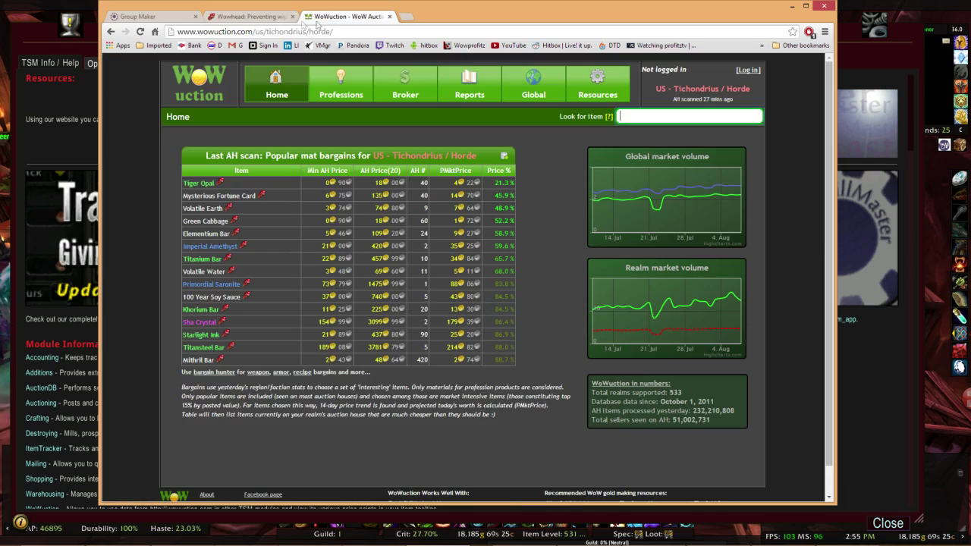
{"action": "left_click", "coordinate": [250, 17]}
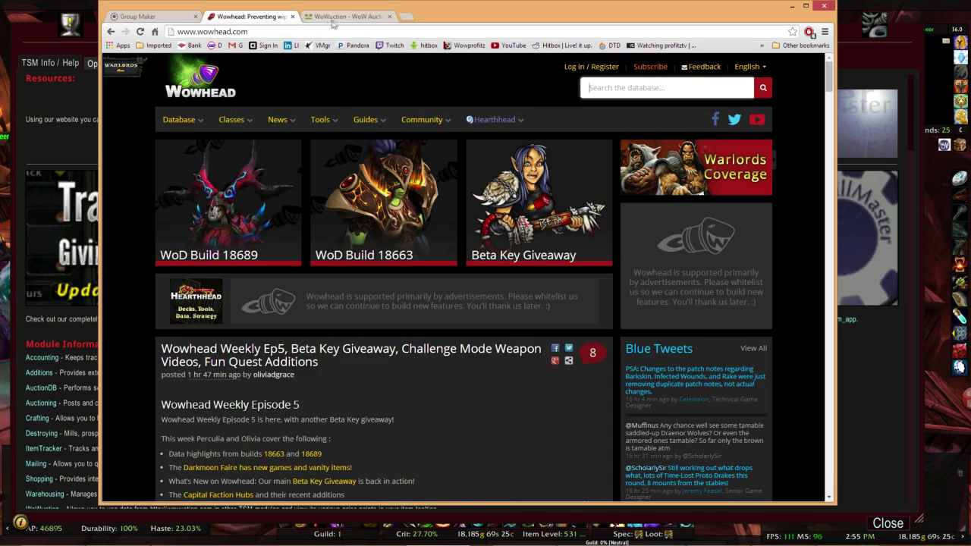
{"action": "left_click", "coordinate": [169, 16]}
{"action": "left_click_drag", "start_coordinate": [453, 19], "coordinate": [468, 23]}
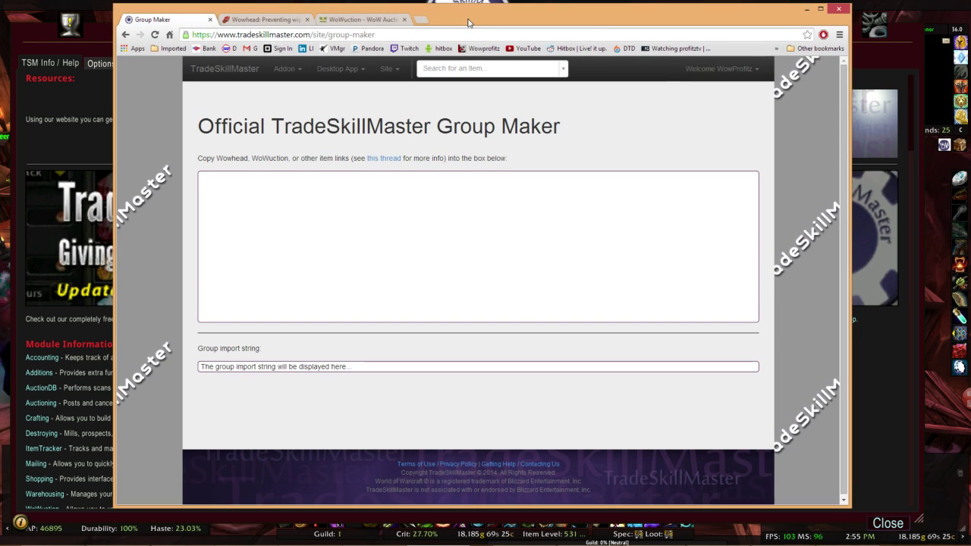
Open the one-handed Daggers category of the weapon items in the Wowhead database.
{"action": "left_click", "coordinate": [262, 22]}
{"action": "mouse_move", "coordinate": [206, 125]}
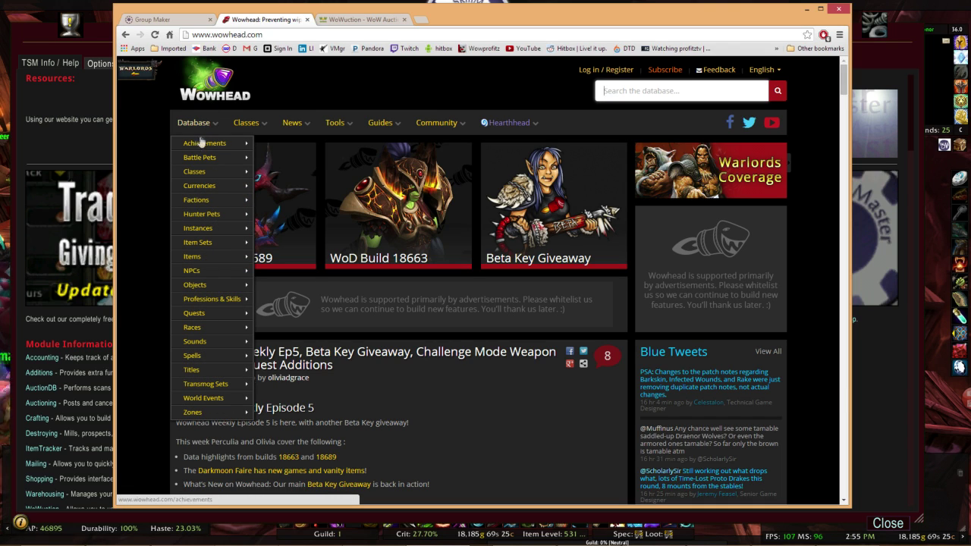
{"action": "mouse_move", "coordinate": [204, 259]}
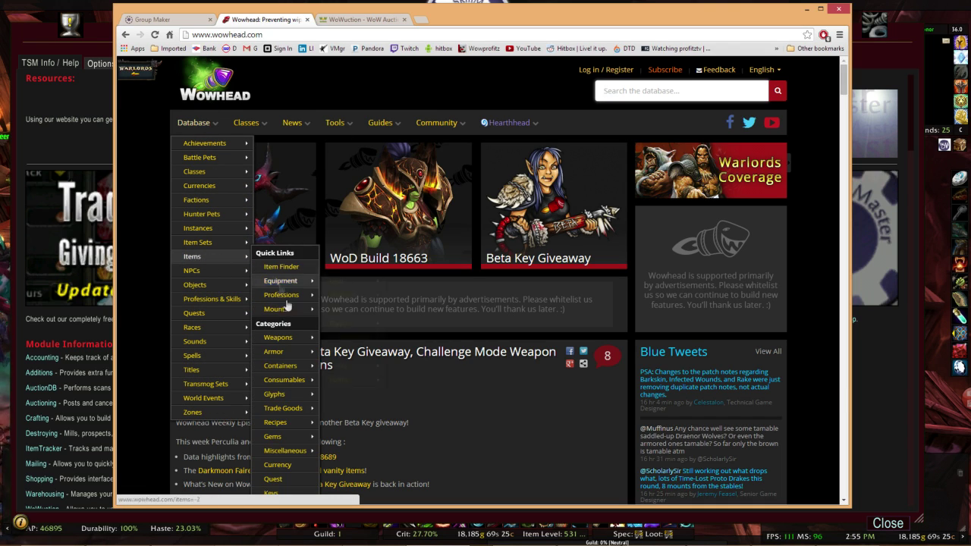
{"action": "mouse_move", "coordinate": [302, 339]}
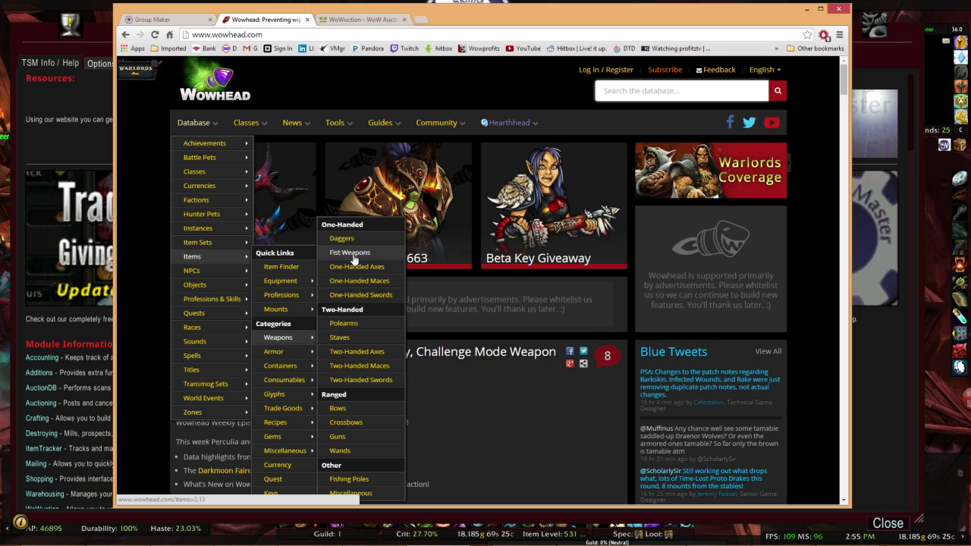
{"action": "left_click", "coordinate": [353, 241]}
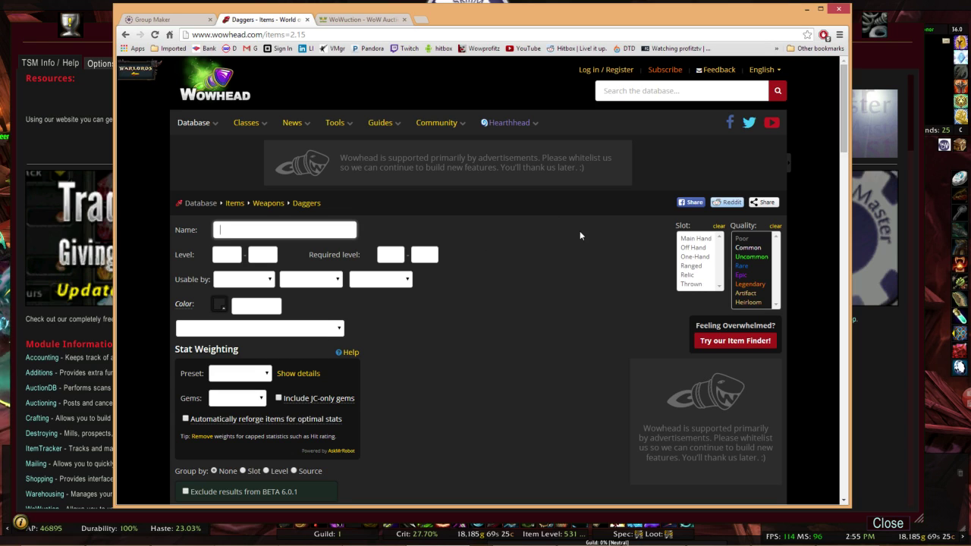
Set the dagger filter to Uncommon quality, Main Hand slot and a required level from 55 to 75.
{"action": "left_click", "coordinate": [752, 258]}
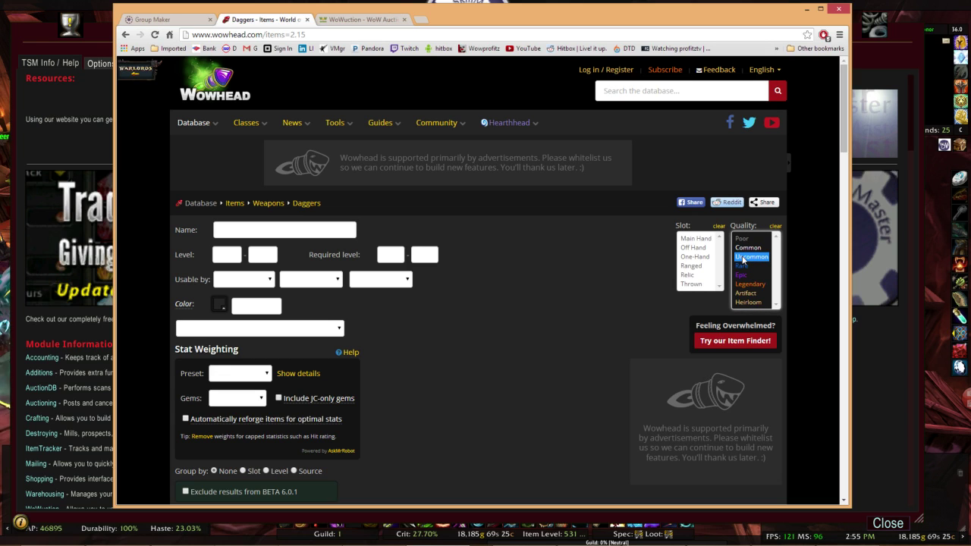
{"action": "left_click", "coordinate": [701, 240]}
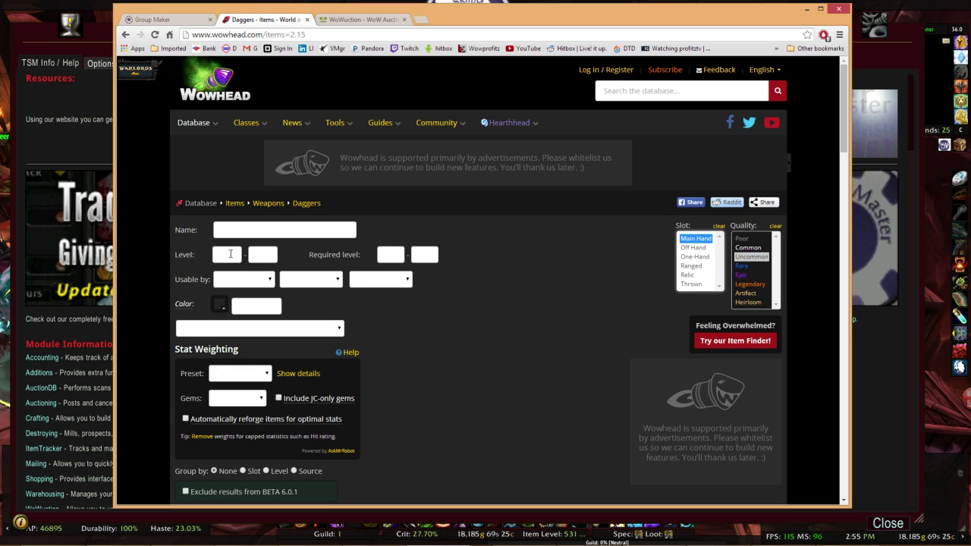
{"action": "left_click", "coordinate": [390, 255]}
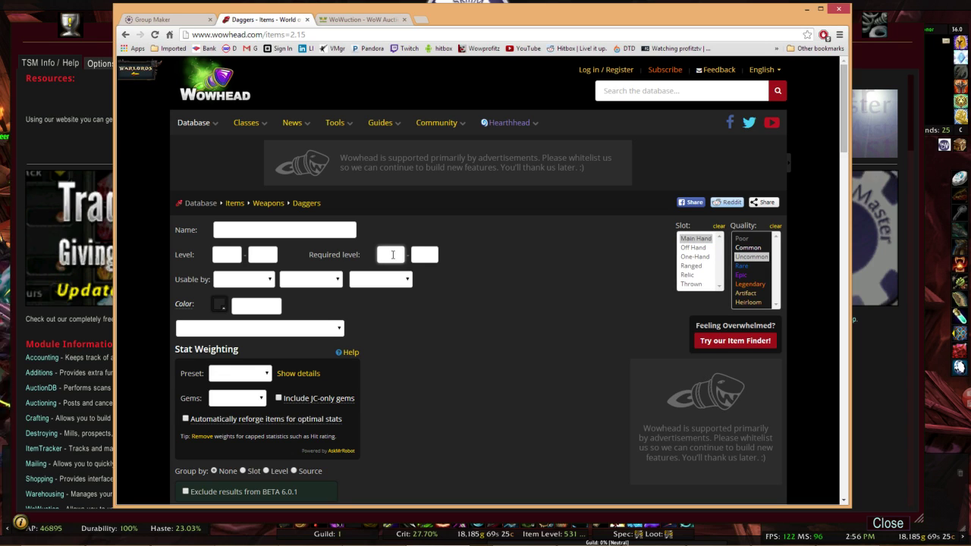
{"action": "type", "text": "55"}
{"action": "key", "text": "Tab"}
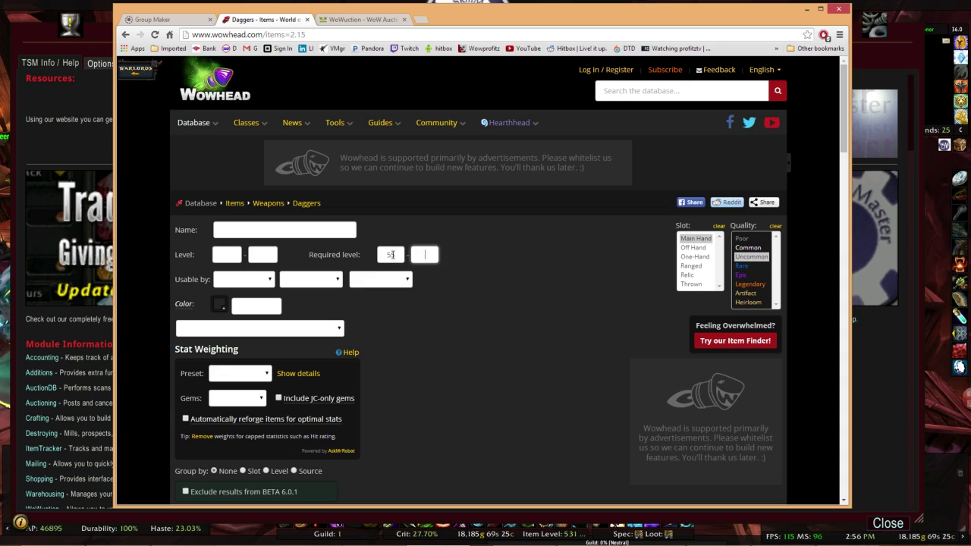
{"action": "type", "text": "7"}
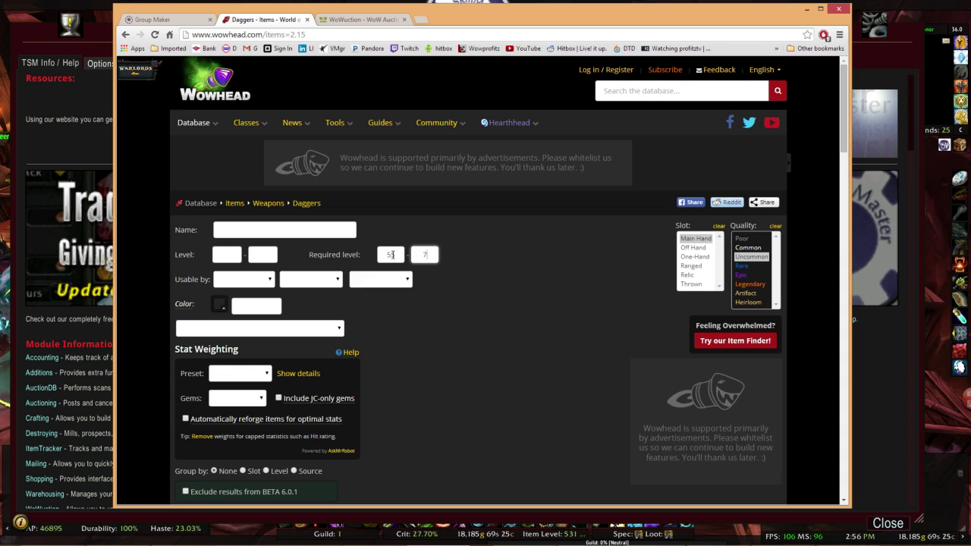
{"action": "type", "text": "5"}
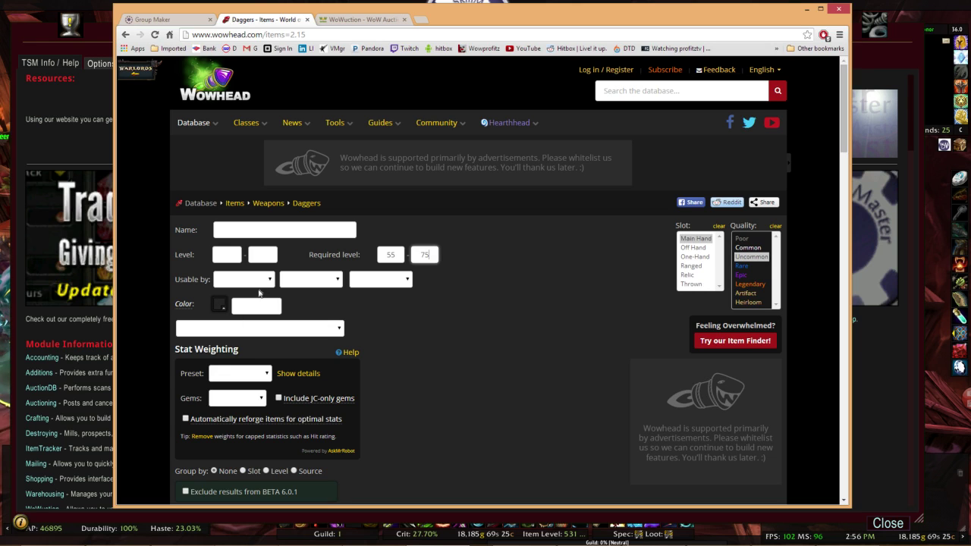
Add the criterion Binds when equipped to the dagger filter.
{"action": "scroll", "coordinate": [425, 332], "scroll_direction": "down", "scroll_amount": 1}
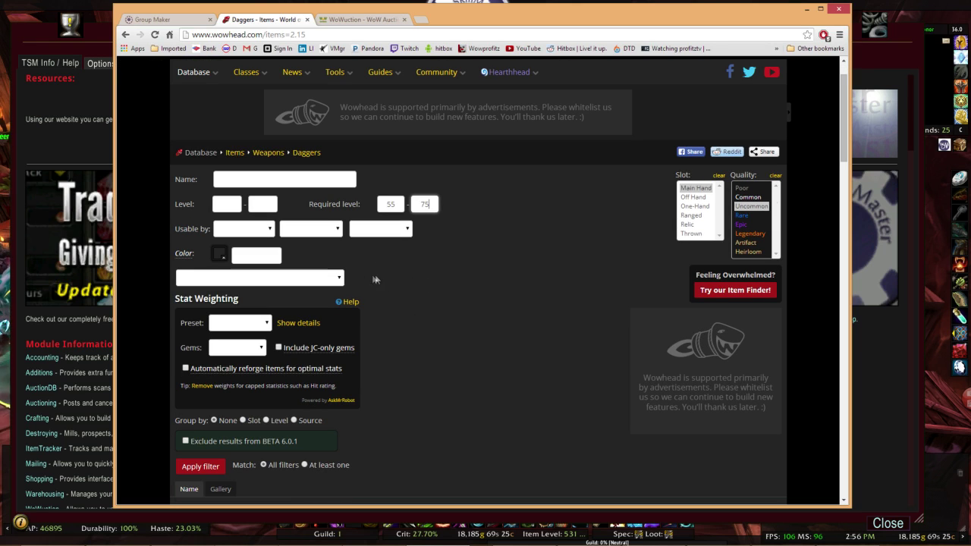
{"action": "left_click", "coordinate": [340, 280]}
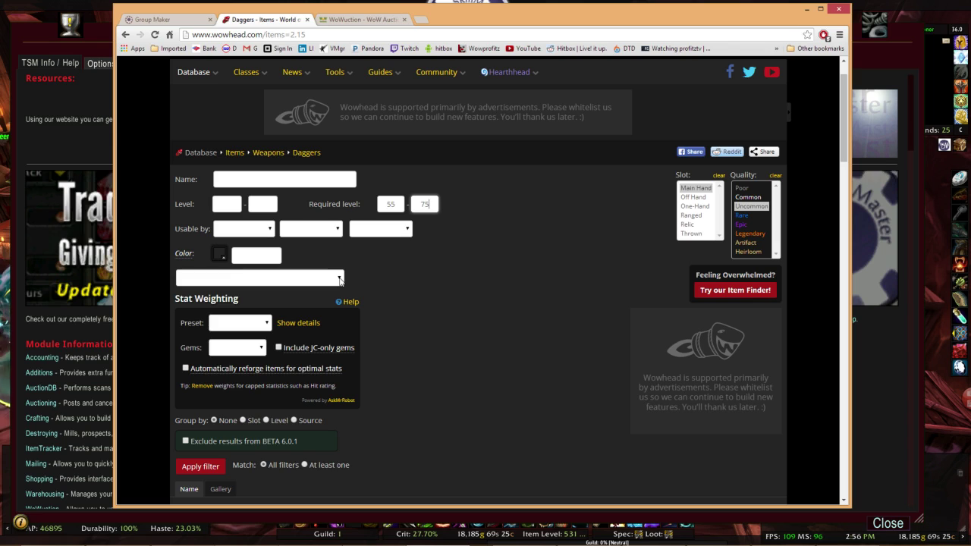
{"action": "left_click", "coordinate": [340, 280]}
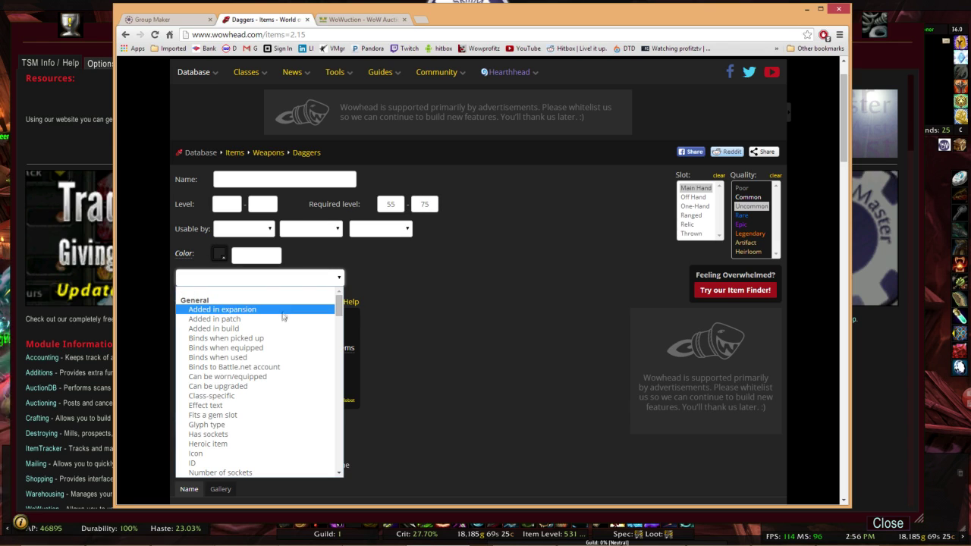
{"action": "left_click", "coordinate": [253, 348]}
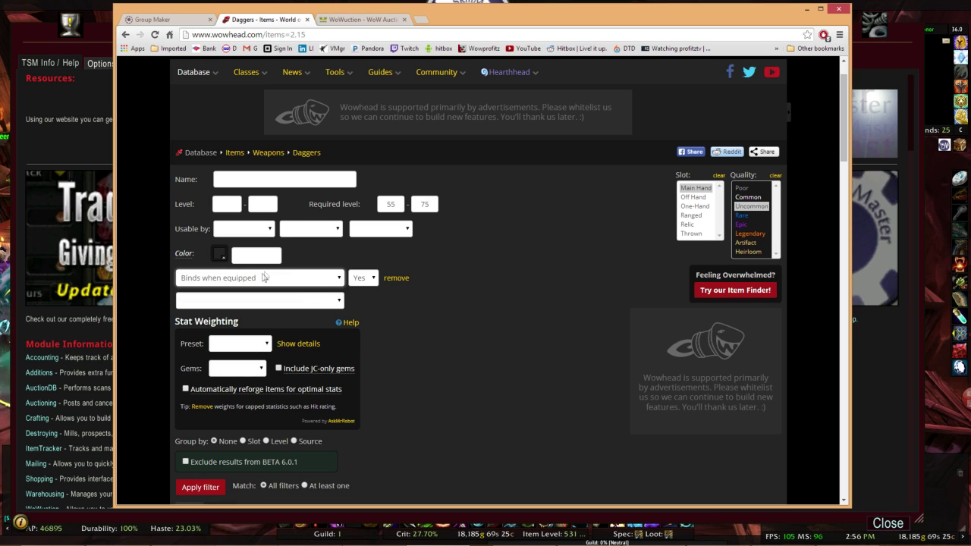
Add the criterion Crafted by a profession to the dagger filter and set it to No.
{"action": "left_click", "coordinate": [339, 302]}
{"action": "type", "text": "pro"}
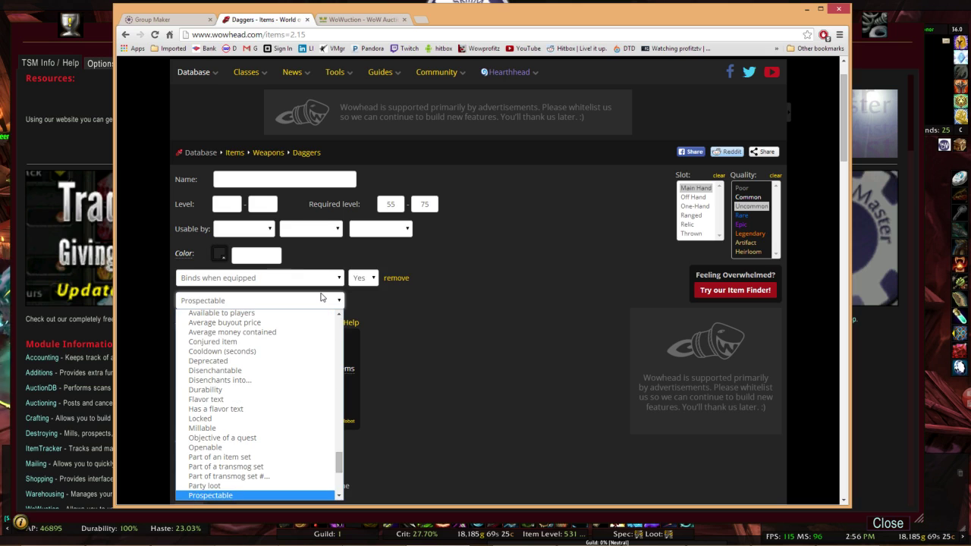
{"action": "scroll", "coordinate": [266, 360], "scroll_direction": "down", "scroll_amount": 3}
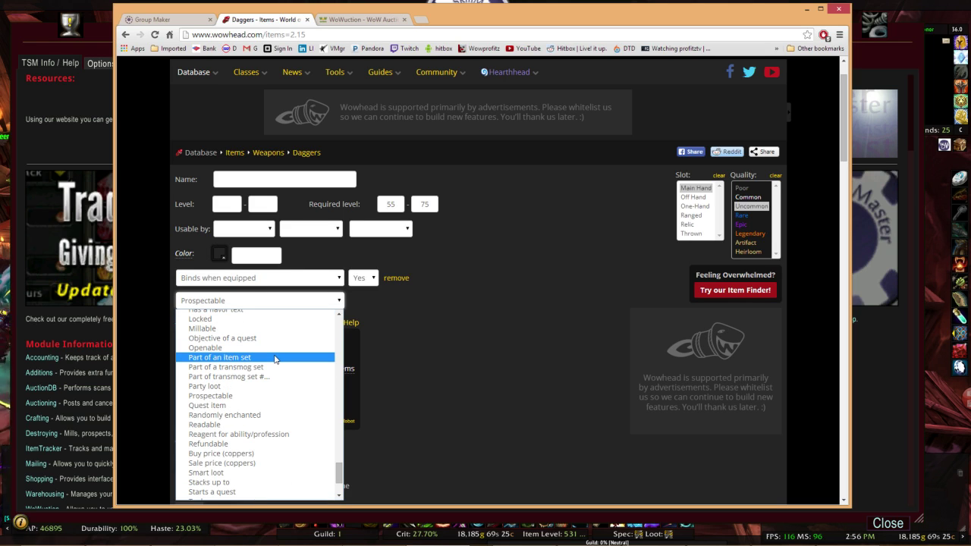
{"action": "type", "text": "cra"}
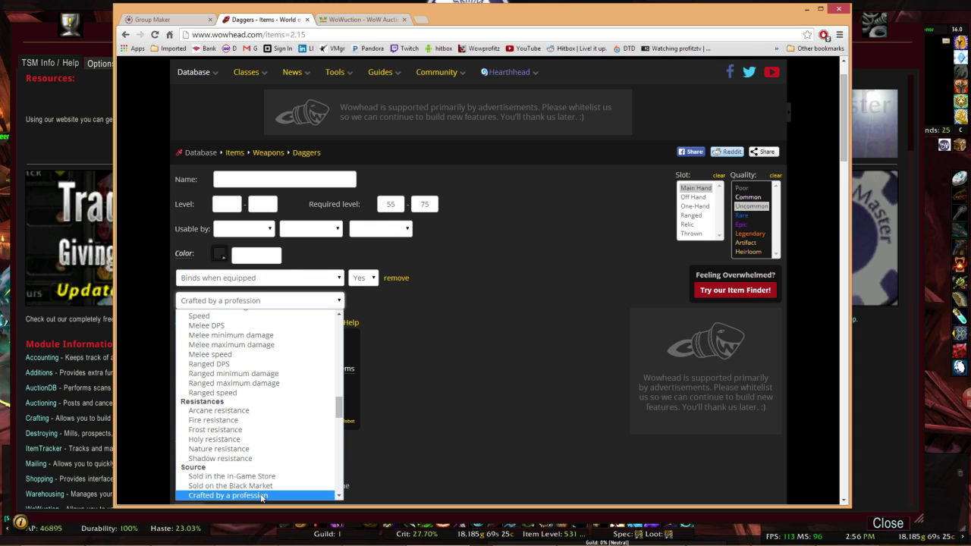
{"action": "left_click", "coordinate": [263, 495]}
{"action": "left_click", "coordinate": [410, 306]}
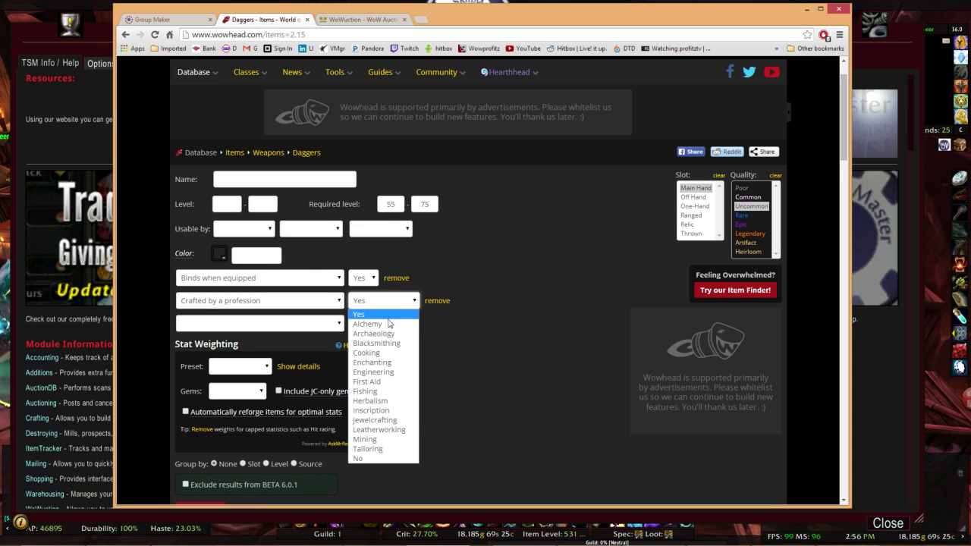
{"action": "left_click", "coordinate": [378, 459]}
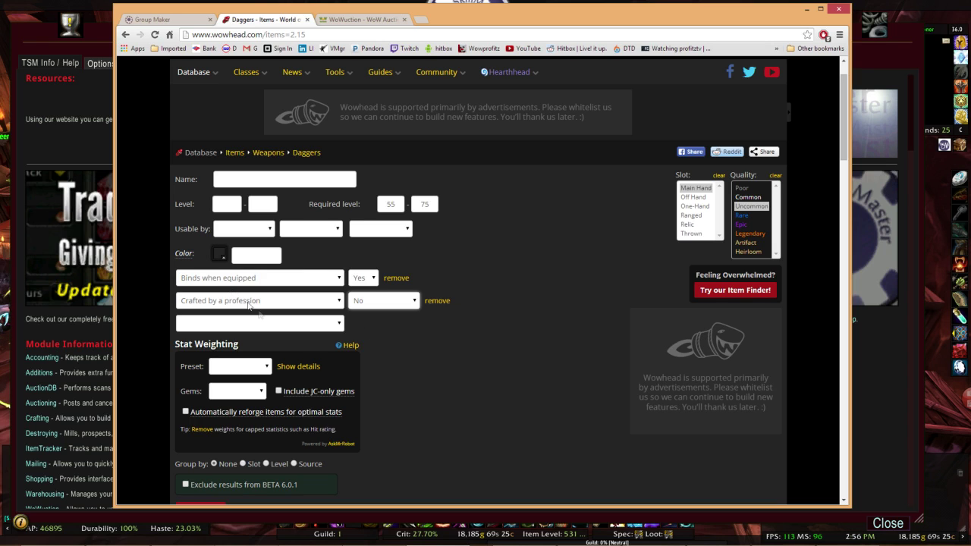
Add the criterion Sold by a vendor to the dagger filter and set it to No.
{"action": "left_click", "coordinate": [329, 327]}
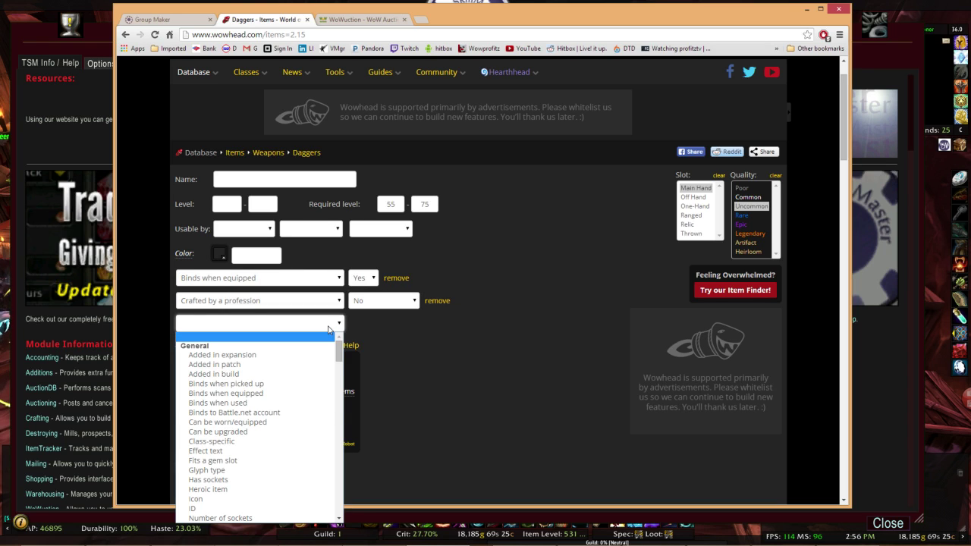
{"action": "key", "text": "v"}
{"action": "scroll", "coordinate": [272, 377], "scroll_direction": "down", "scroll_amount": 1}
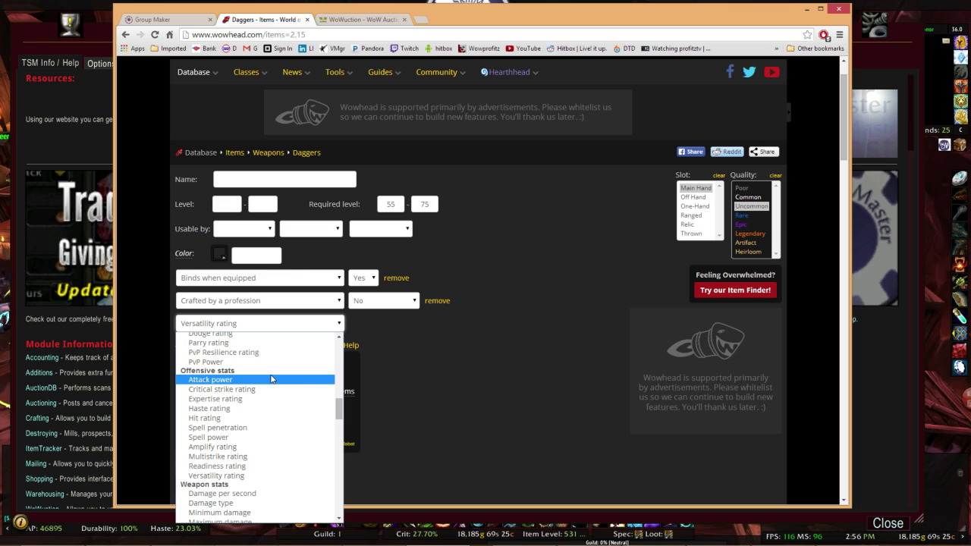
{"action": "scroll", "coordinate": [272, 378], "scroll_direction": "down", "scroll_amount": 5}
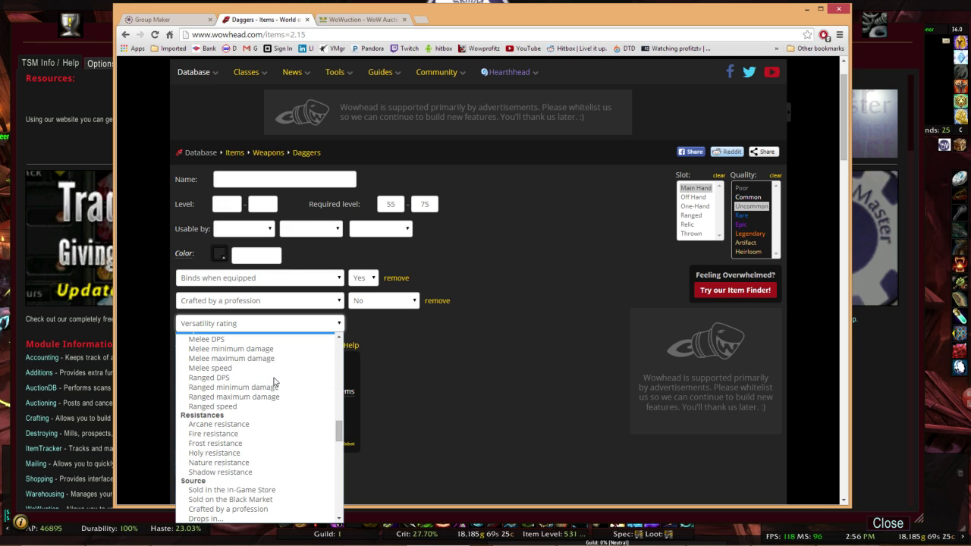
{"action": "scroll", "coordinate": [275, 381], "scroll_direction": "down", "scroll_amount": 4}
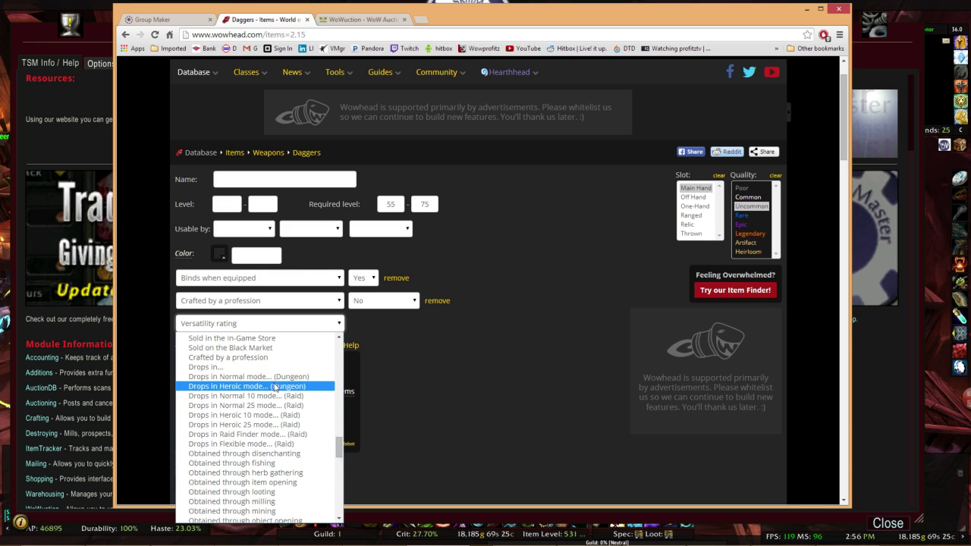
{"action": "scroll", "coordinate": [275, 386], "scroll_direction": "down", "scroll_amount": 5}
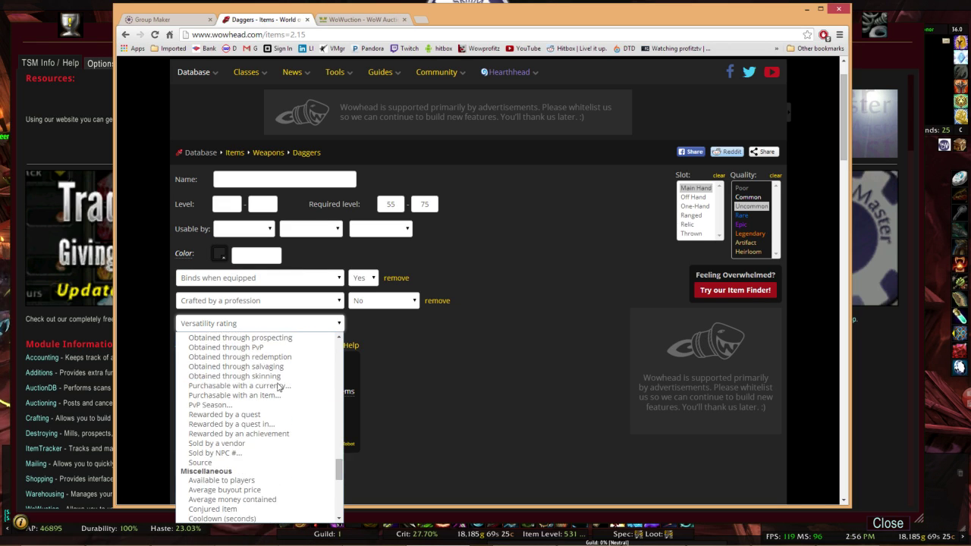
{"action": "left_click", "coordinate": [257, 444]}
{"action": "left_click", "coordinate": [362, 323]}
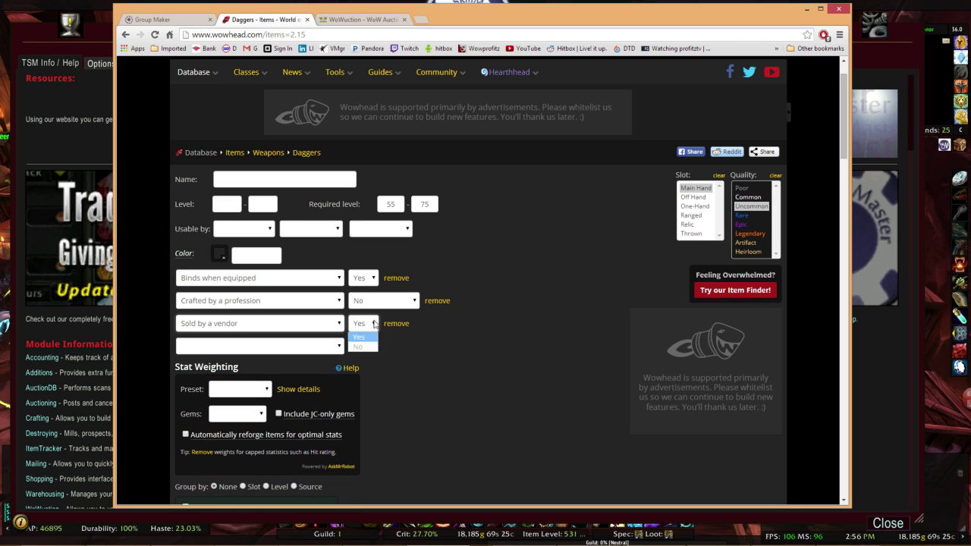
{"action": "left_click", "coordinate": [358, 346]}
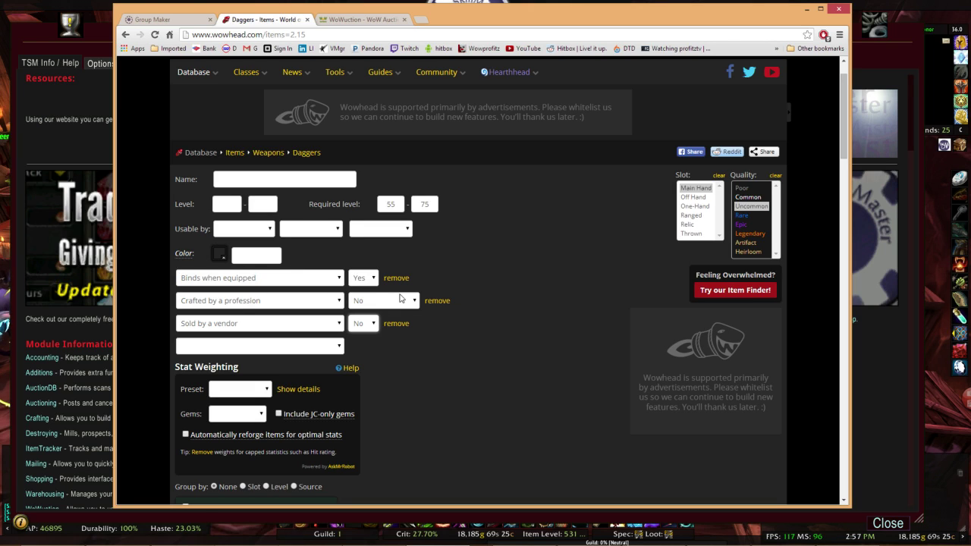
Apply the dagger filter and look through the item levels of the listed daggers.
{"action": "scroll", "coordinate": [387, 303], "scroll_direction": "down", "scroll_amount": 2}
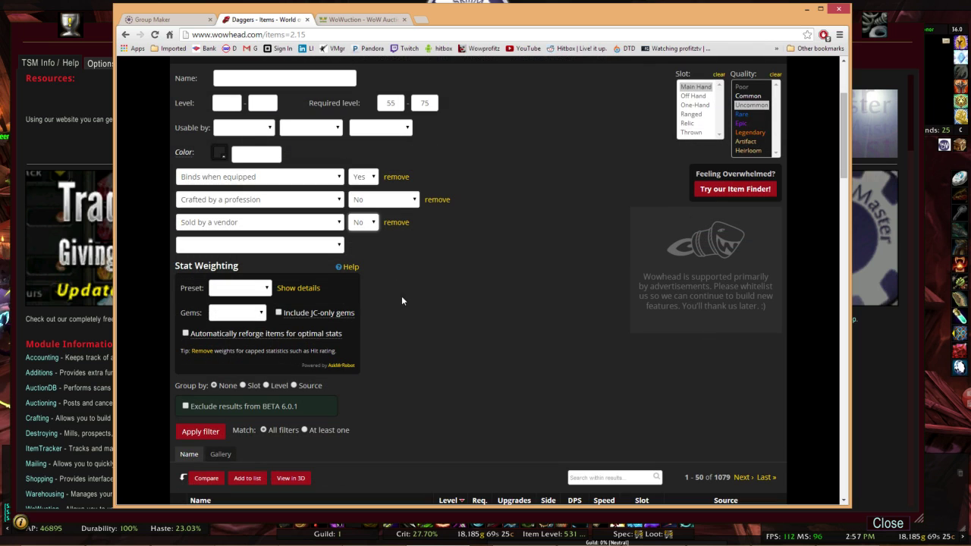
{"action": "left_click", "coordinate": [201, 432]}
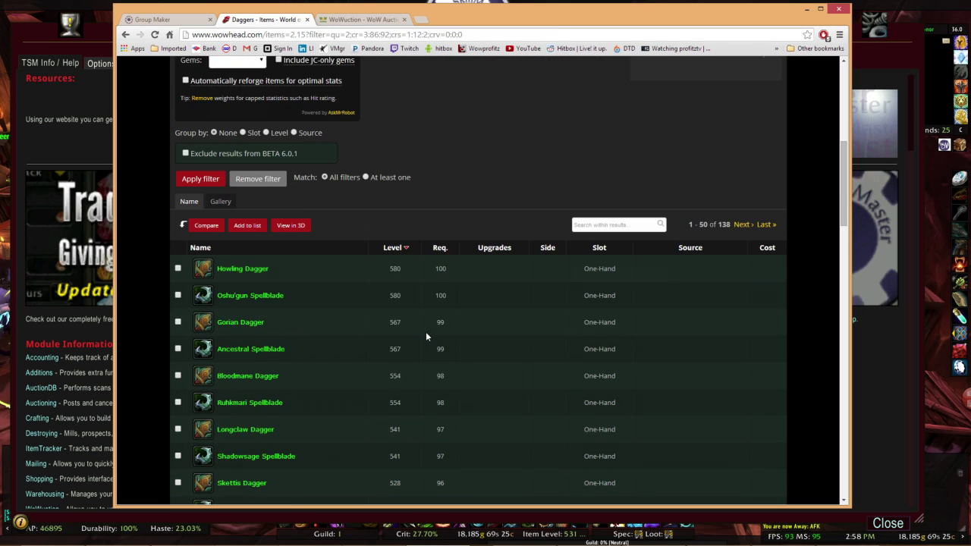
{"action": "scroll", "coordinate": [425, 334], "scroll_direction": "down", "scroll_amount": 2}
{"action": "scroll", "coordinate": [517, 228], "scroll_direction": "up", "scroll_amount": 5}
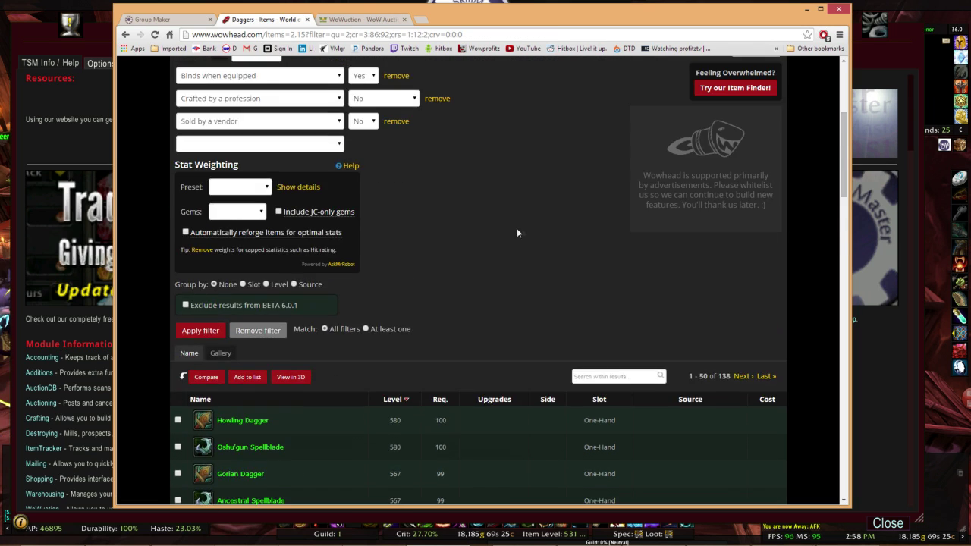
{"action": "scroll", "coordinate": [364, 275], "scroll_direction": "down", "scroll_amount": 10}
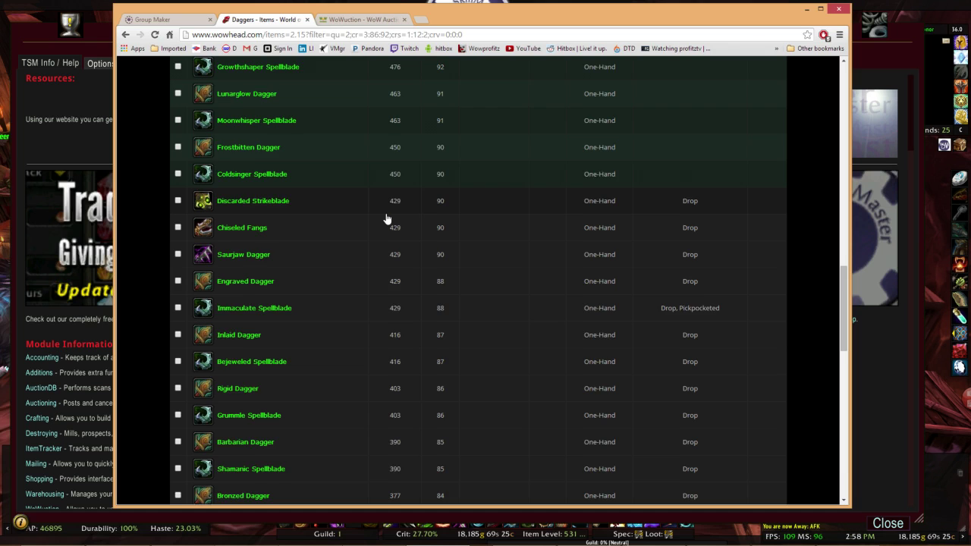
{"action": "scroll", "coordinate": [385, 218], "scroll_direction": "down", "scroll_amount": 2}
{"action": "scroll", "coordinate": [385, 218], "scroll_direction": "up", "scroll_amount": 2}
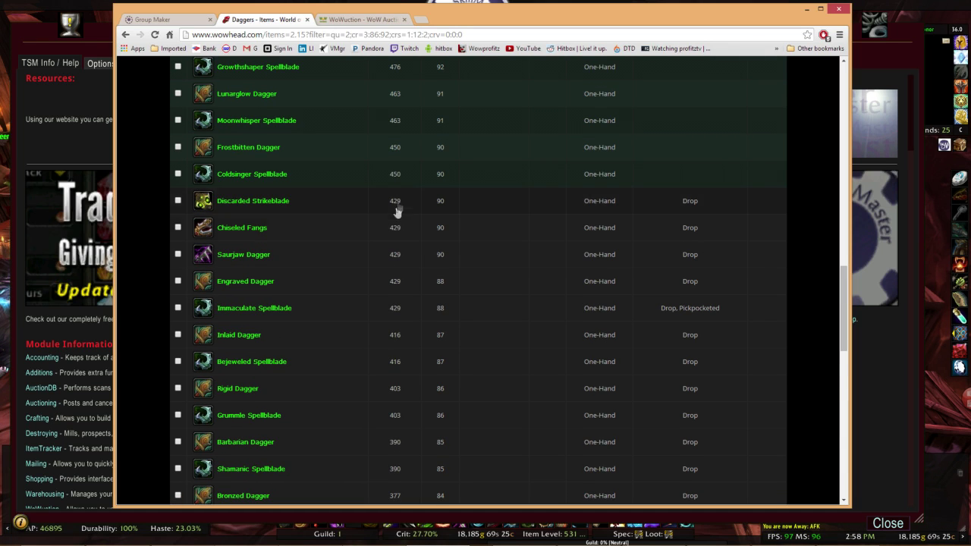
Limit the dagger filter to item level 429 as both minimum and maximum, and apply it.
{"action": "scroll", "coordinate": [395, 215], "scroll_direction": "up", "scroll_amount": 10}
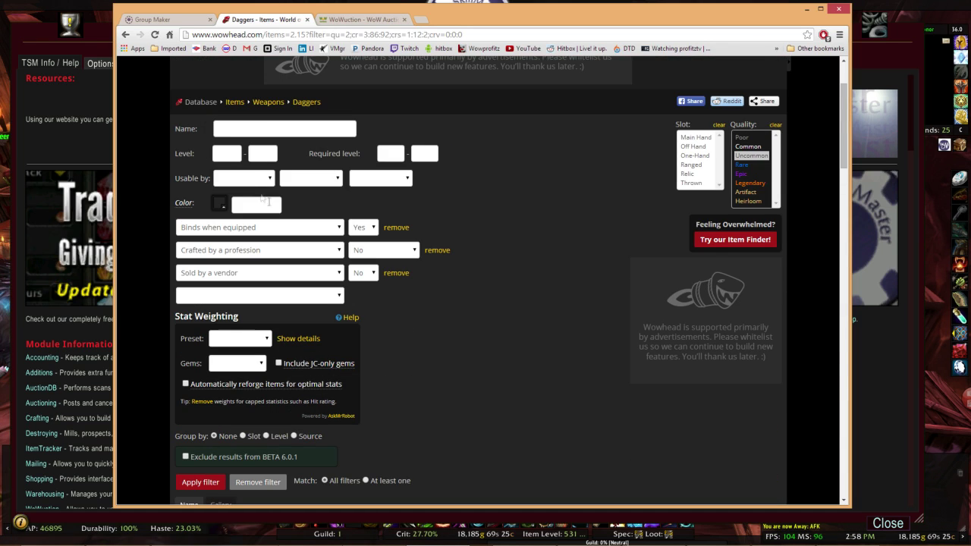
{"action": "left_click", "coordinate": [234, 153]}
{"action": "type", "text": "4"}
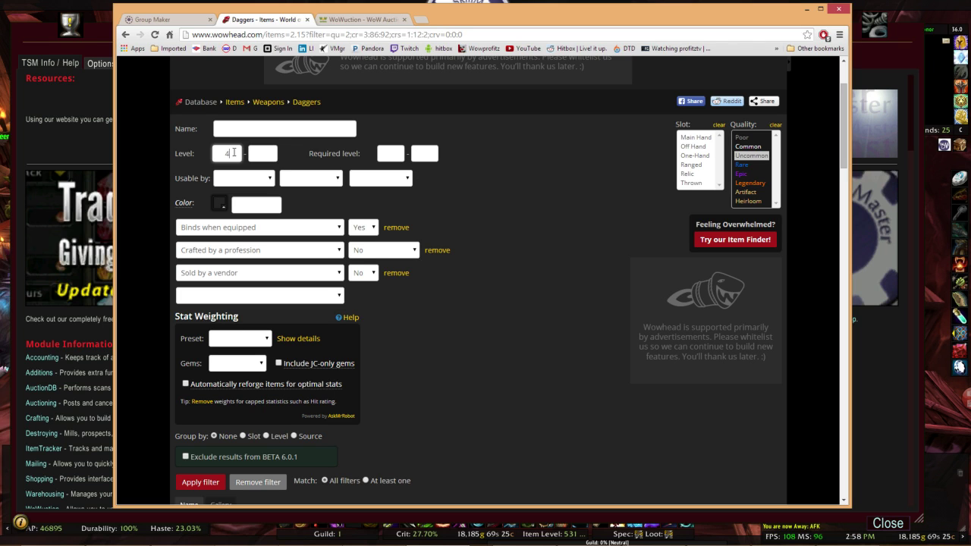
{"action": "type", "text": "29"}
{"action": "key", "text": "Tab"}
{"action": "type", "text": "429"}
{"action": "scroll", "coordinate": [234, 152], "scroll_direction": "down", "scroll_amount": 3}
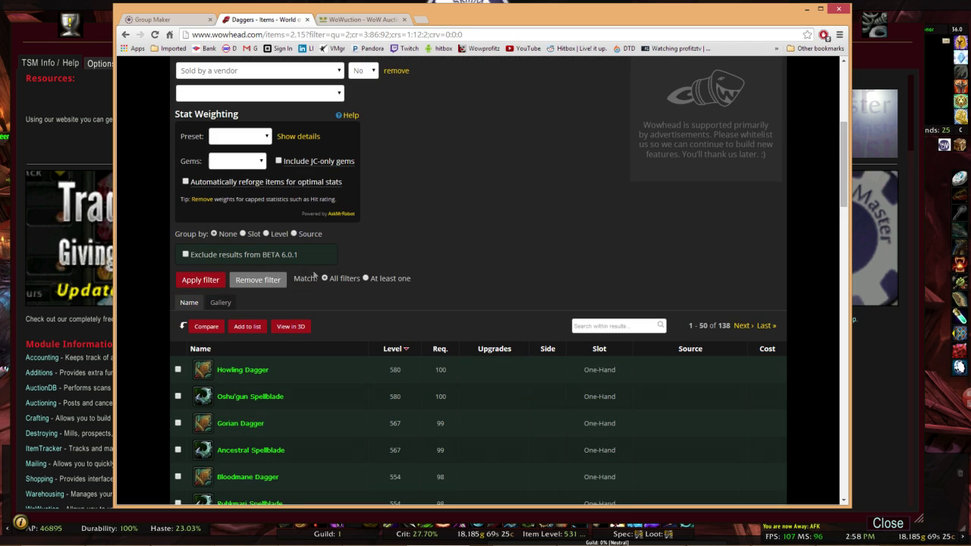
{"action": "left_click", "coordinate": [202, 280]}
{"action": "scroll", "coordinate": [436, 288], "scroll_direction": "down", "scroll_amount": 5}
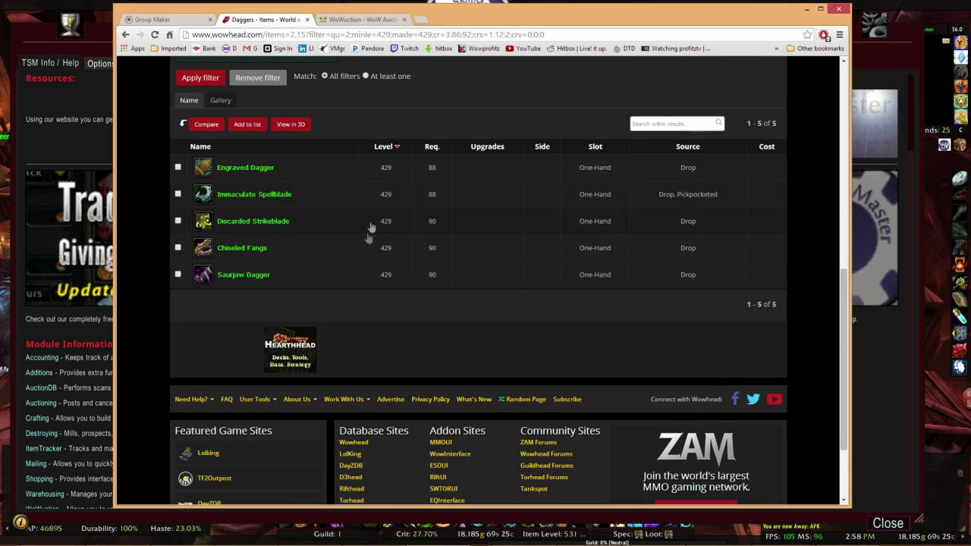
Select the filtered dagger rows from Engraved Dagger to Saurjaw Dagger and copy them.
{"action": "scroll", "coordinate": [376, 162], "scroll_direction": "up", "scroll_amount": 10}
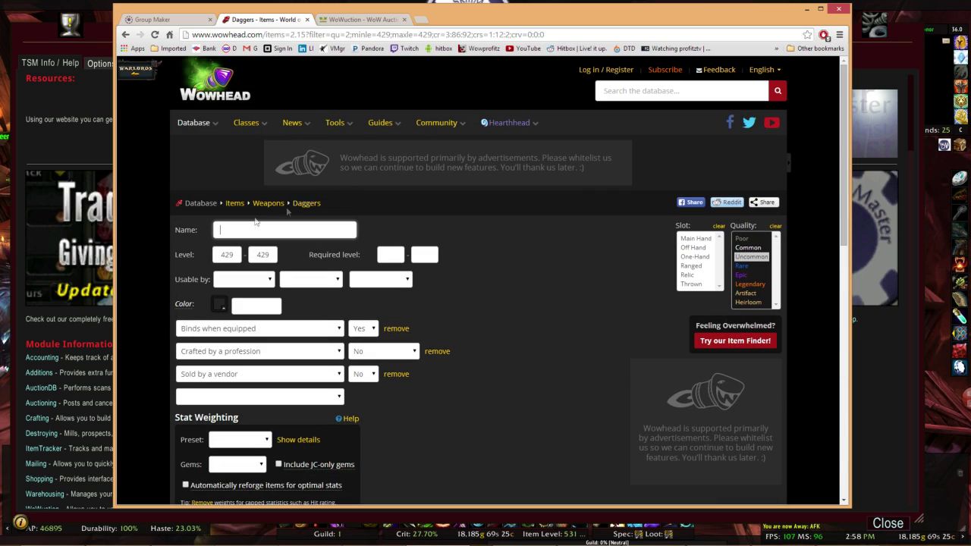
{"action": "scroll", "coordinate": [416, 290], "scroll_direction": "down", "scroll_amount": 10}
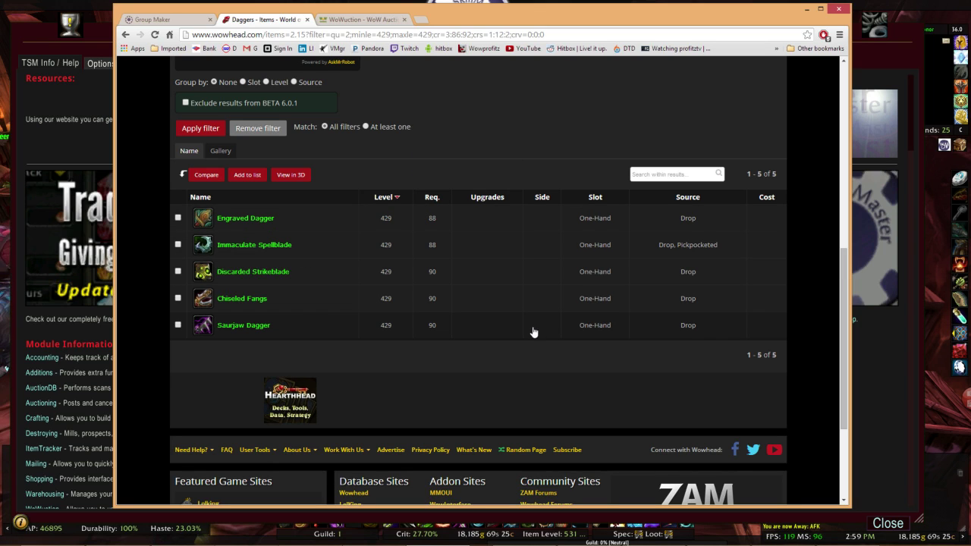
{"action": "left_click_drag", "start_coordinate": [495, 334], "coordinate": [216, 222]}
{"action": "mouse_move", "coordinate": [203, 222]}
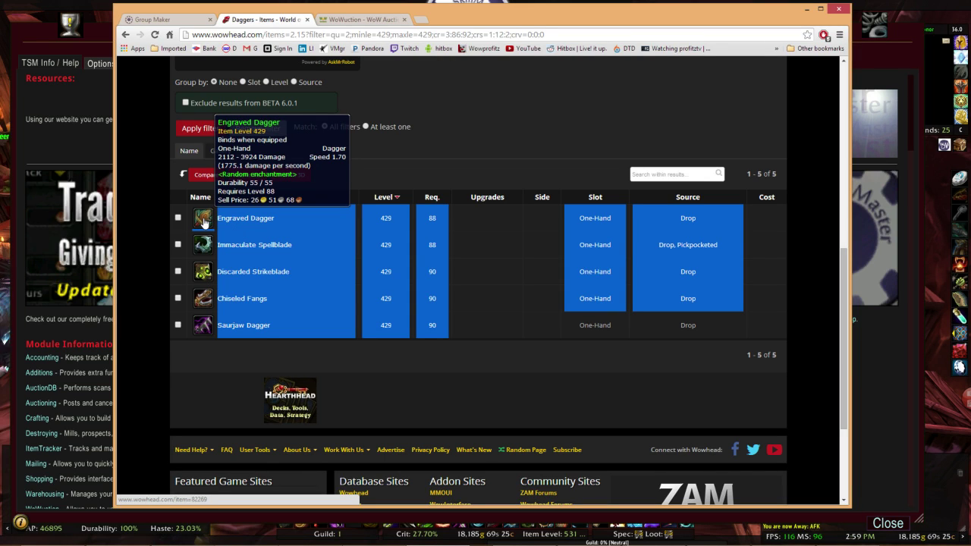
{"action": "right_click", "coordinate": [296, 221]}
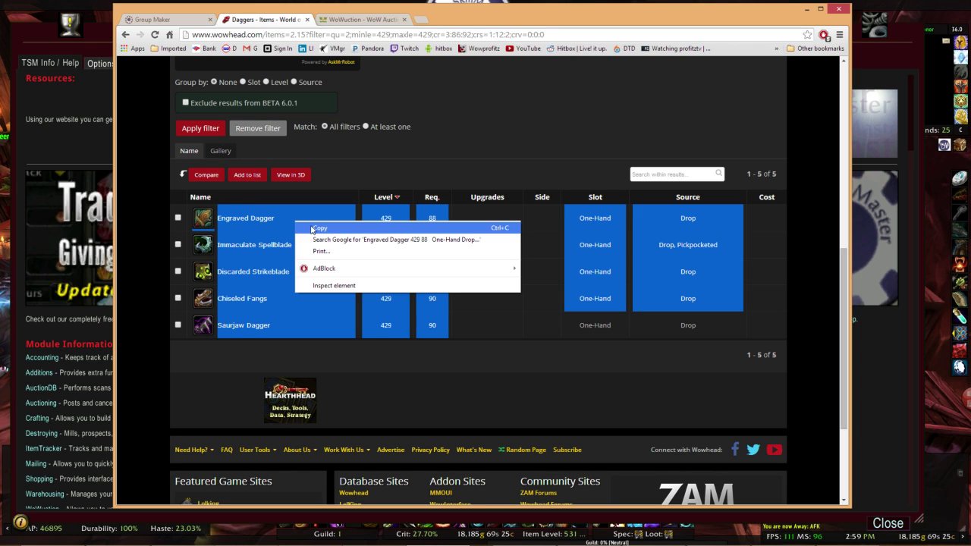
{"action": "left_click", "coordinate": [316, 229]}
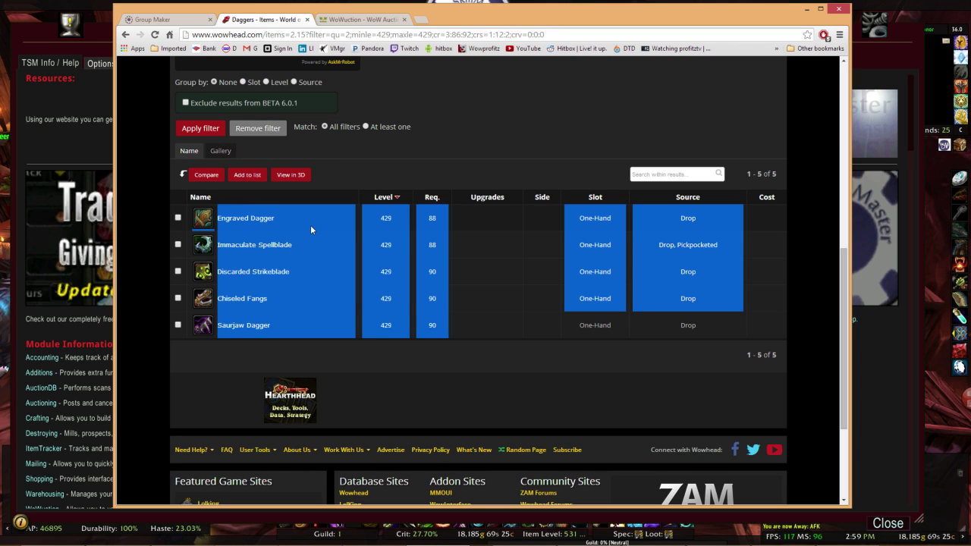
Paste the copied dagger rows into the TradeSkillMaster Group Maker's item link box and select the whole generated group import string.
{"action": "left_click", "coordinate": [174, 20]}
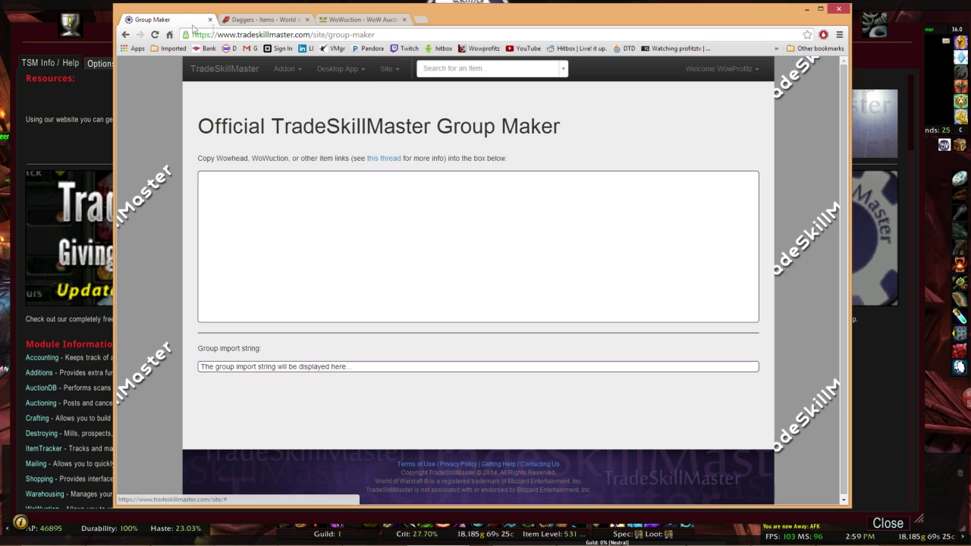
{"action": "left_click", "coordinate": [388, 68]}
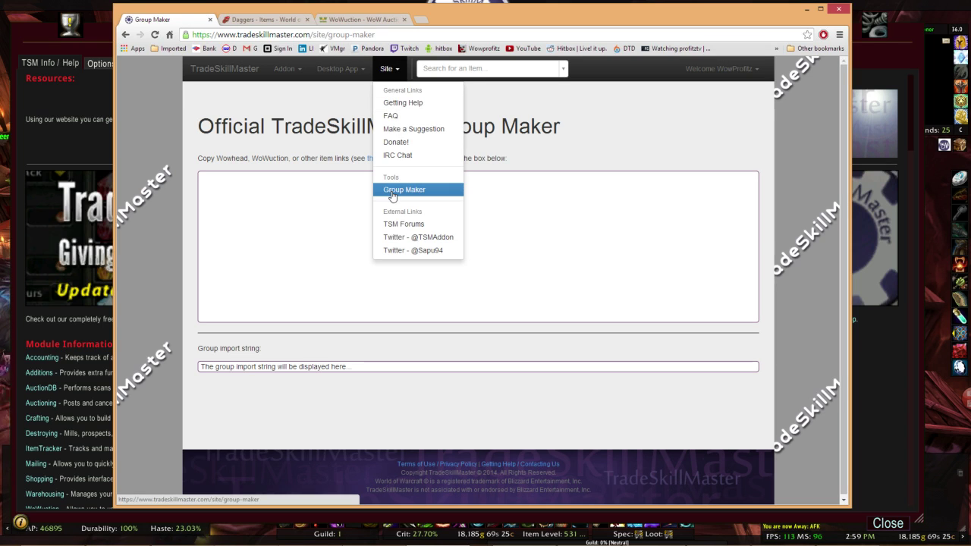
{"action": "left_click", "coordinate": [396, 191]}
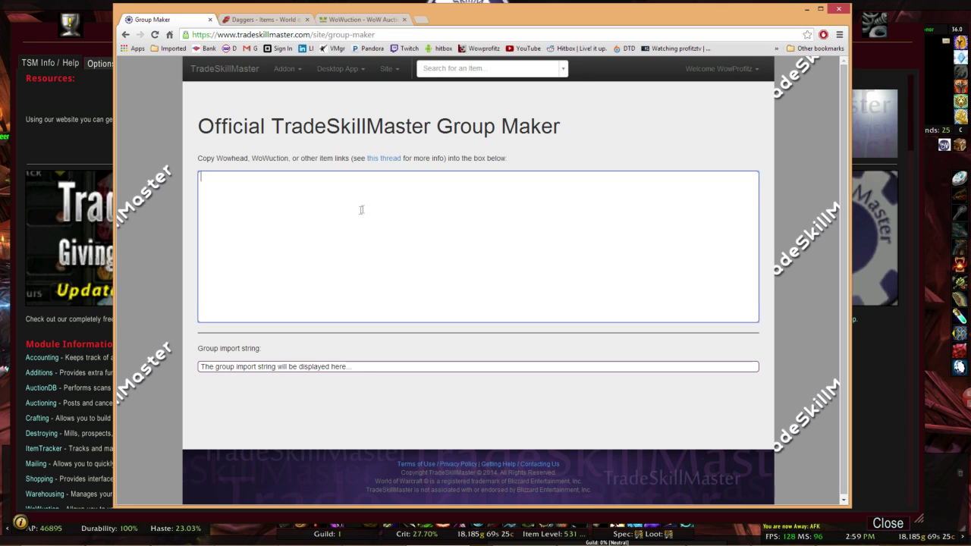
{"action": "key", "text": "ctrl+v"}
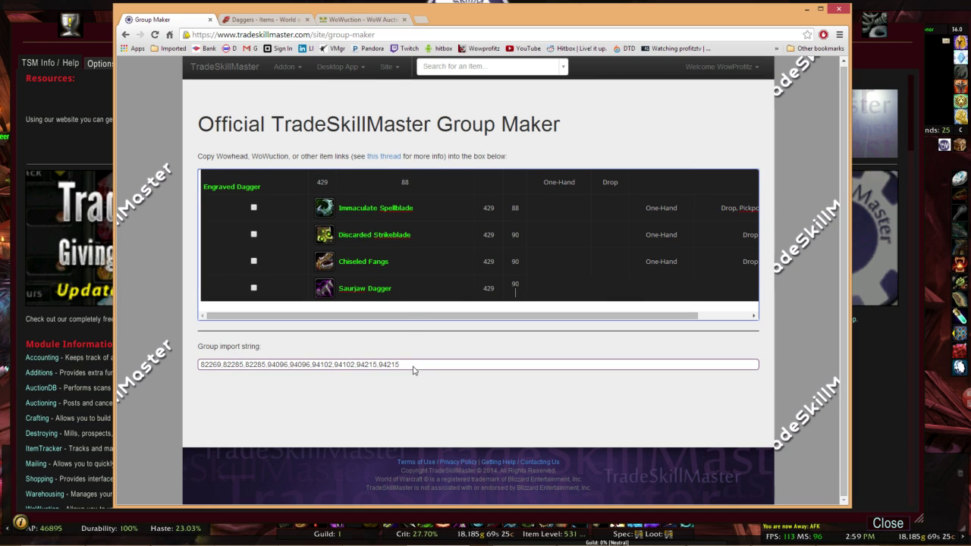
{"action": "left_click_drag", "start_coordinate": [409, 368], "coordinate": [189, 365]}
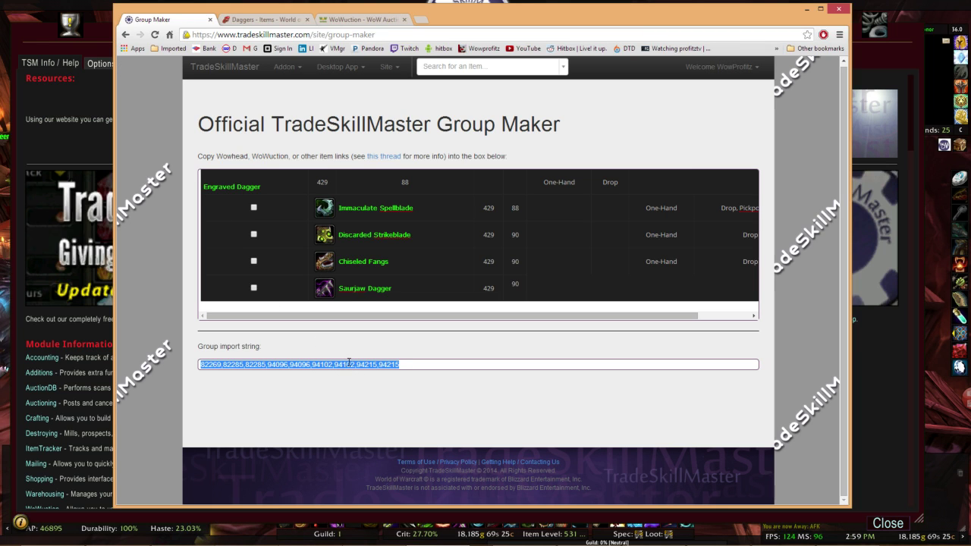
Switch to the TradeSkillMaster window in World of Warcraft and create a new group named Daggers.
{"action": "left_click", "coordinate": [97, 44]}
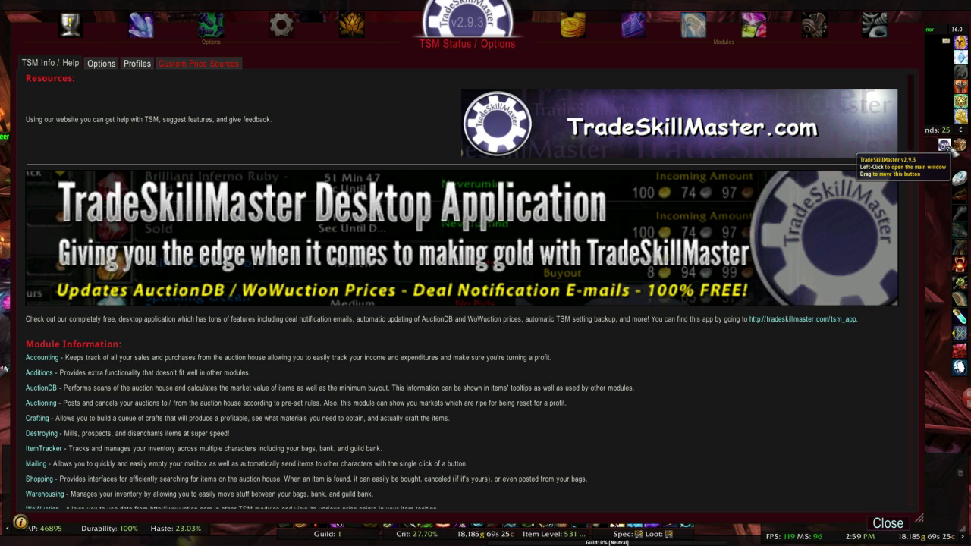
{"action": "left_click", "coordinate": [151, 26]}
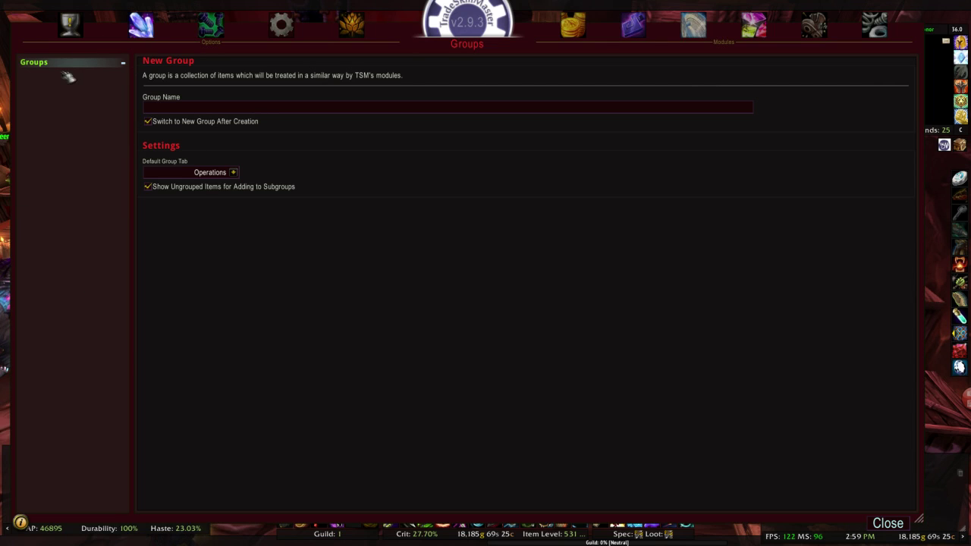
{"action": "left_click", "coordinate": [166, 110]}
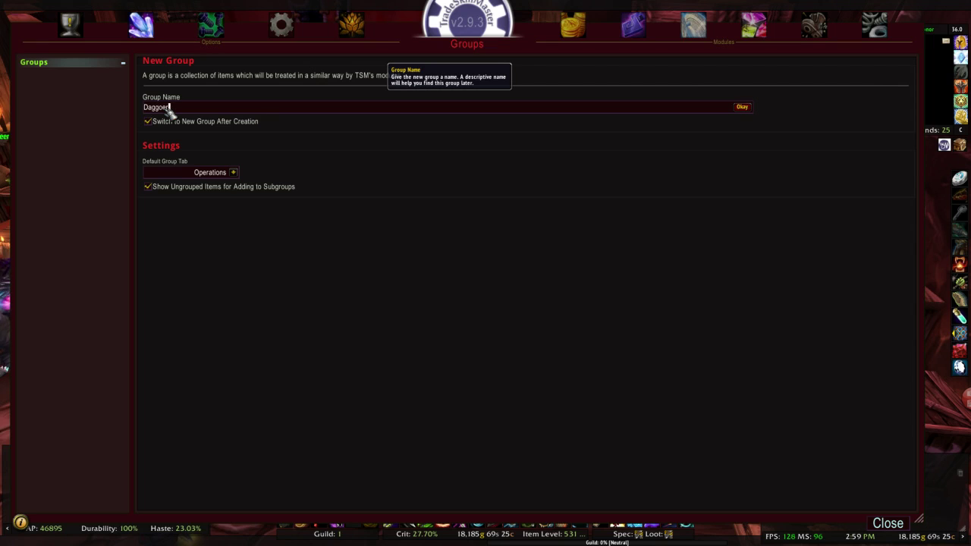
{"action": "left_click", "coordinate": [742, 107]}
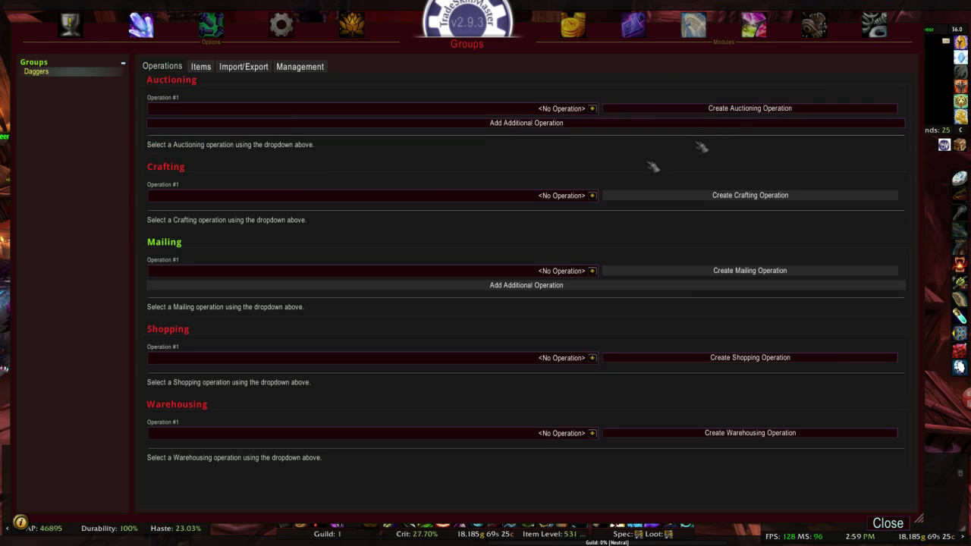
Import the copied dagger item string into the Daggers group.
{"action": "left_click", "coordinate": [201, 67]}
{"action": "left_click", "coordinate": [162, 67]}
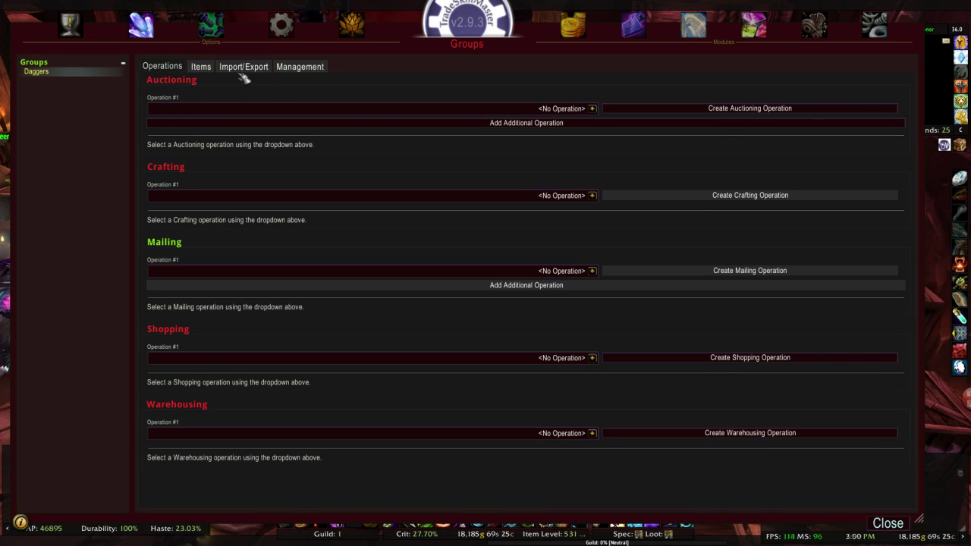
{"action": "left_click", "coordinate": [246, 68]}
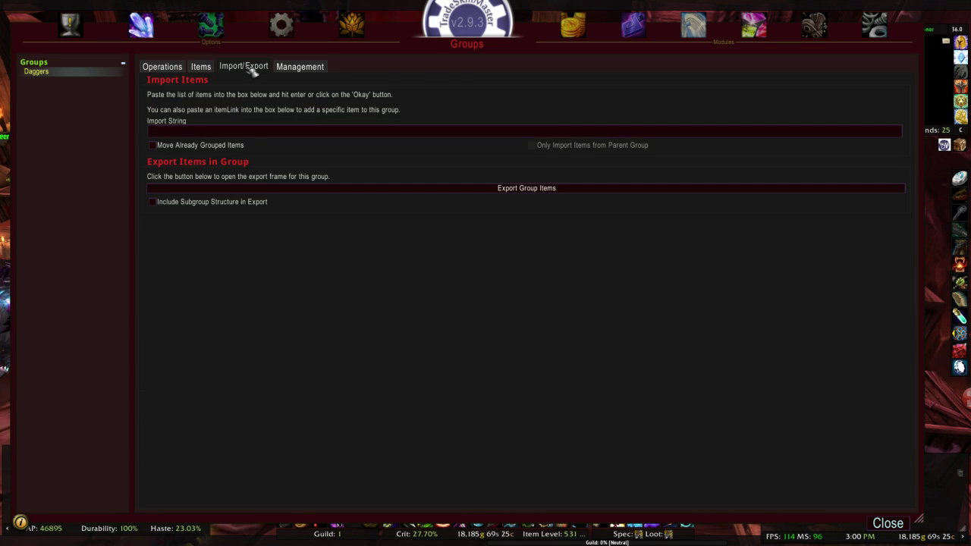
{"action": "left_click", "coordinate": [227, 130]}
{"action": "key", "text": "ctrl+v"}
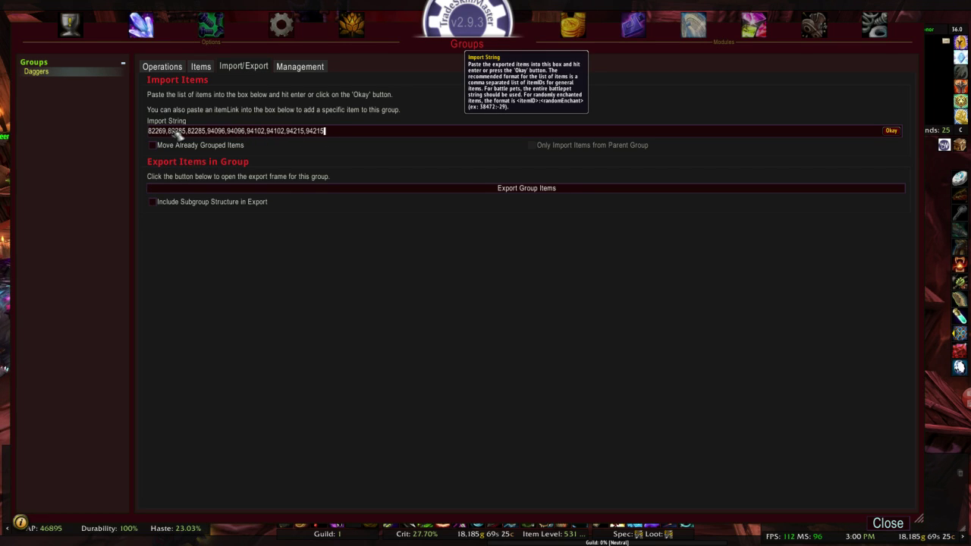
{"action": "left_click", "coordinate": [890, 132]}
Check the Daggers group's items, import the same item string again and recheck the item list.
{"action": "left_click", "coordinate": [207, 67]}
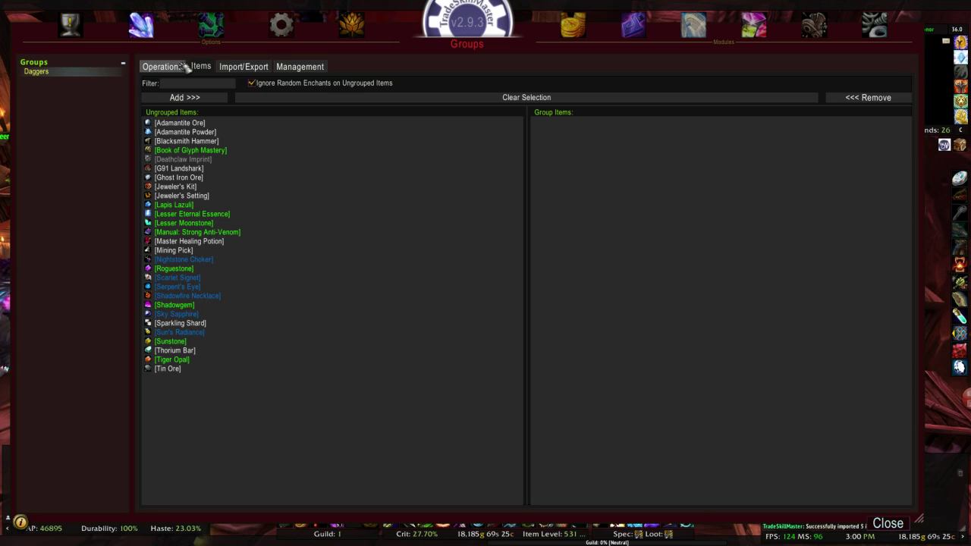
{"action": "left_click", "coordinate": [179, 67]}
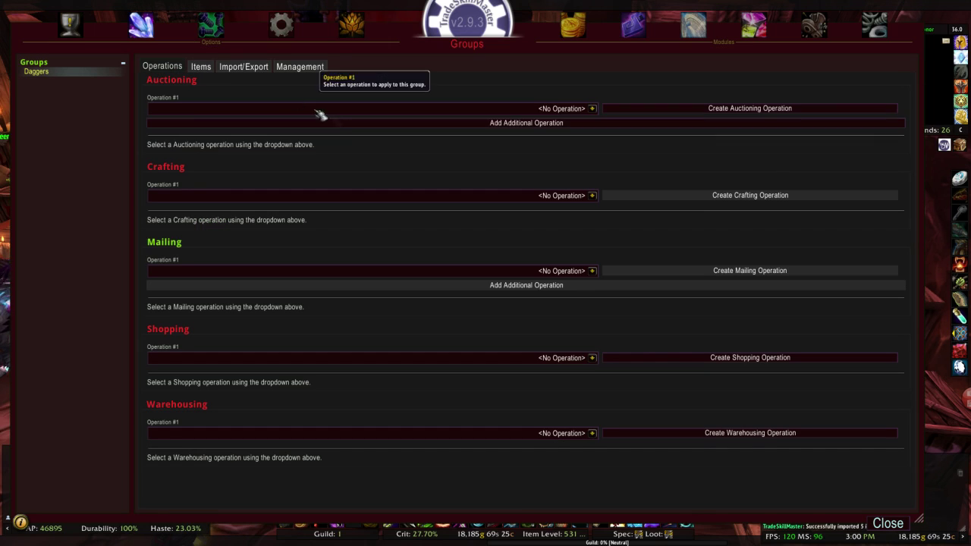
{"action": "left_click", "coordinate": [260, 68]}
{"action": "key", "text": "ctrl+v"}
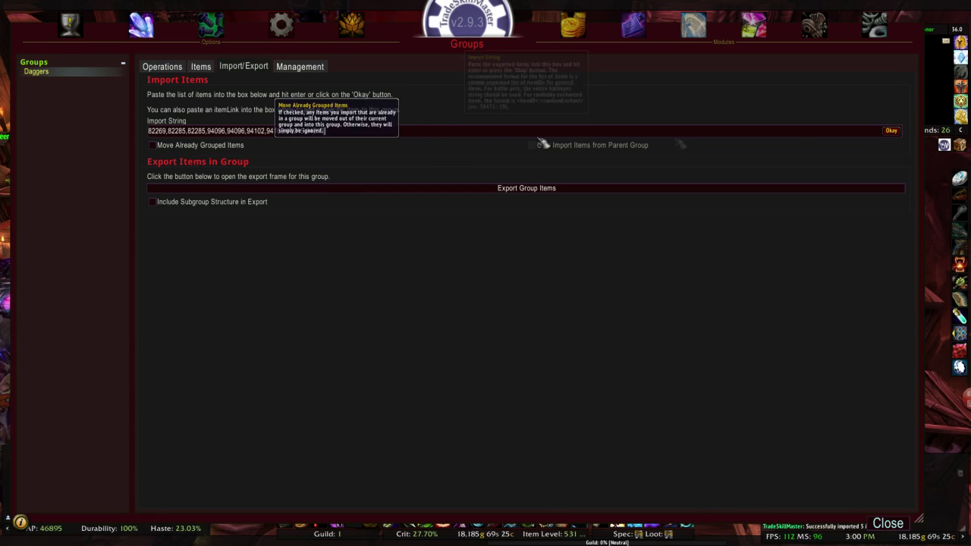
{"action": "left_click", "coordinate": [891, 131]}
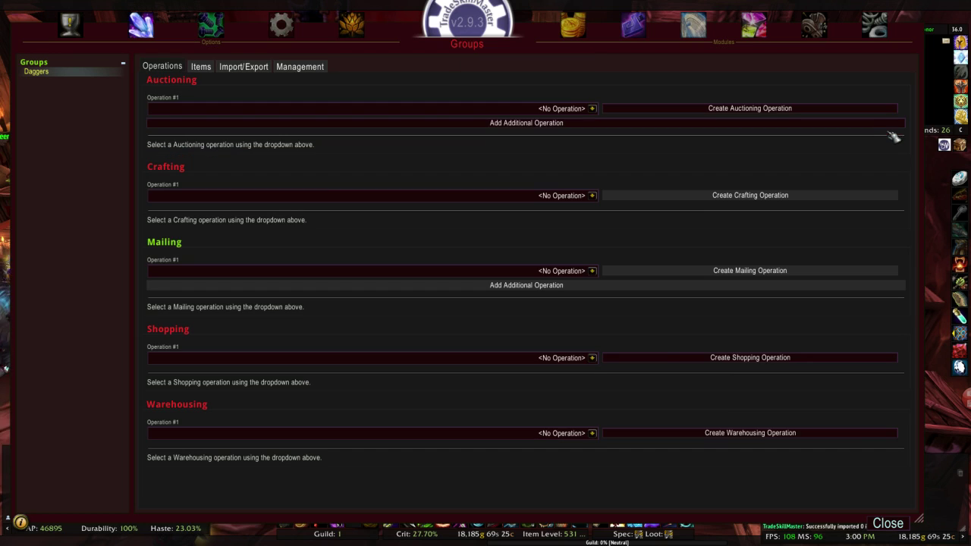
{"action": "left_click", "coordinate": [201, 66]}
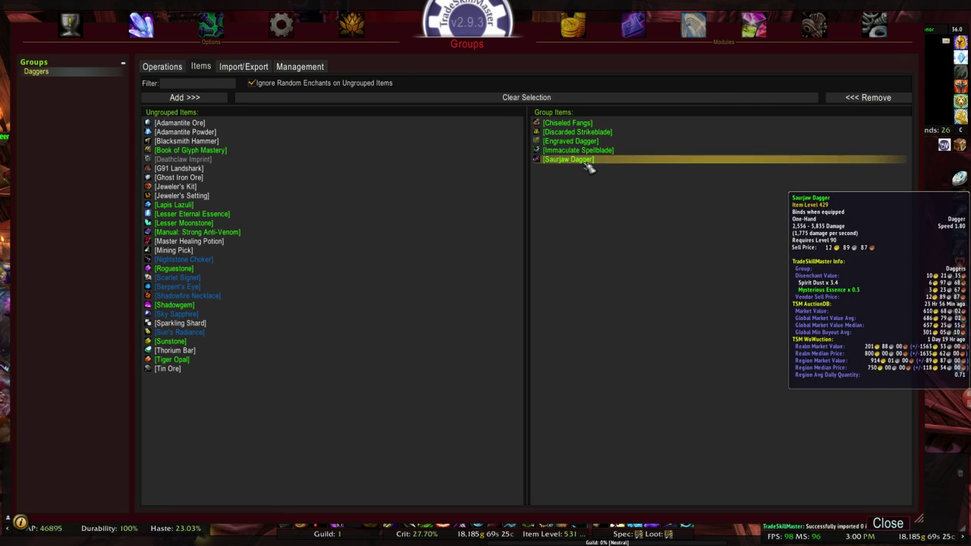
Submit the dagger import string to the Daggers group once more and review the group items.
{"action": "left_click", "coordinate": [244, 67]}
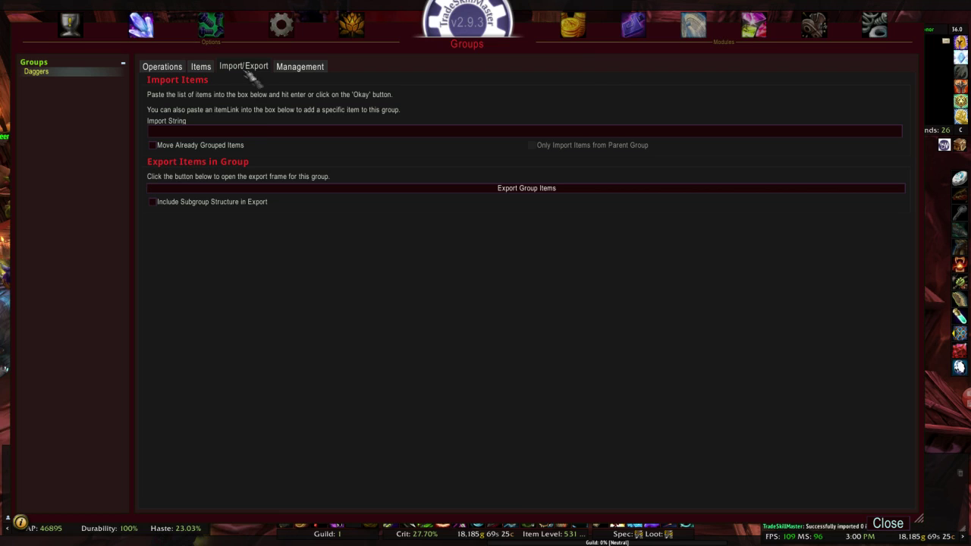
{"action": "left_click", "coordinate": [258, 131]}
{"action": "key", "text": "ctrl+v"}
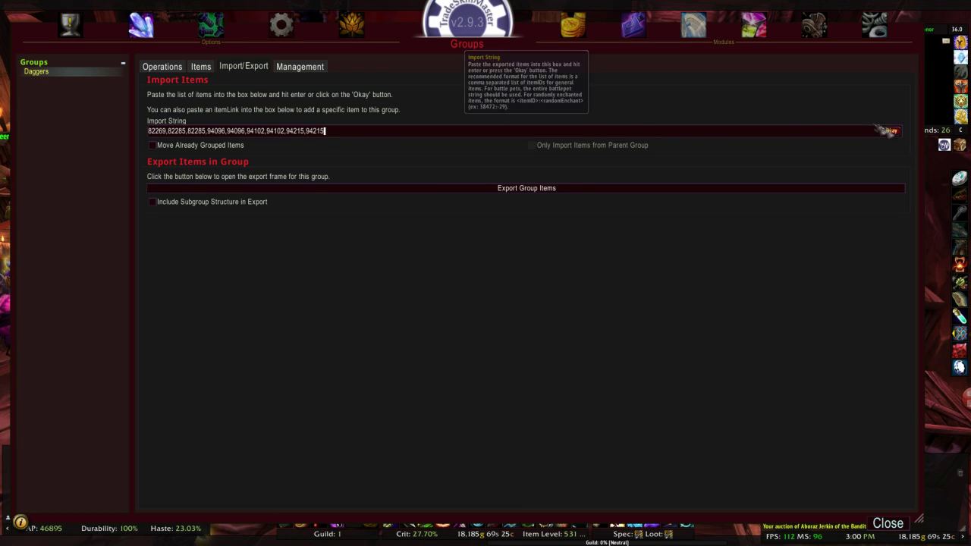
{"action": "left_click_drag", "start_coordinate": [490, 29], "coordinate": [493, 34]}
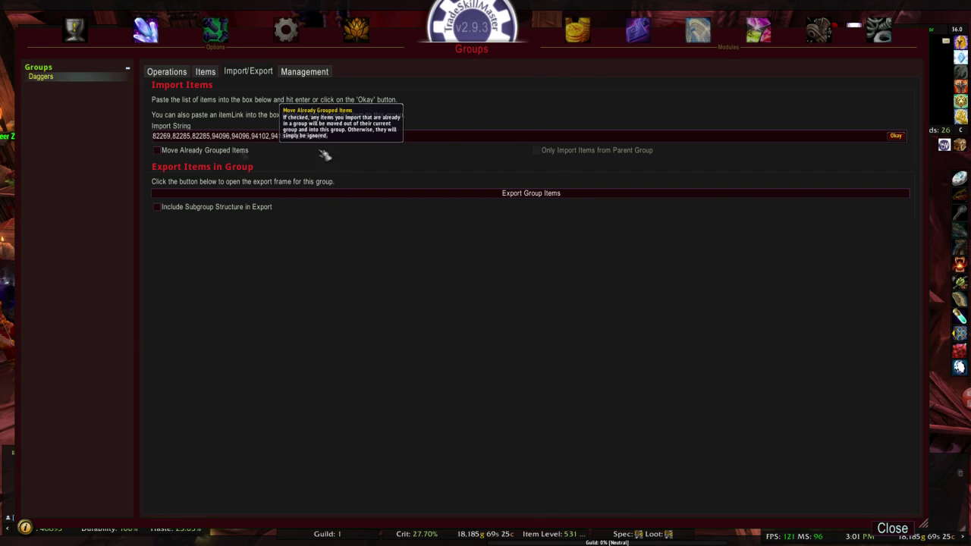
{"action": "left_click", "coordinate": [894, 137]}
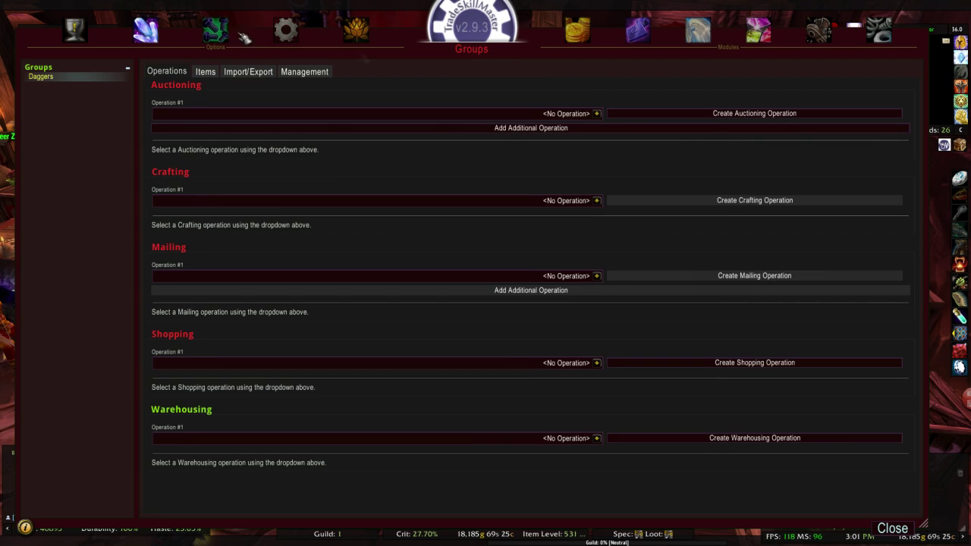
{"action": "left_click", "coordinate": [213, 74]}
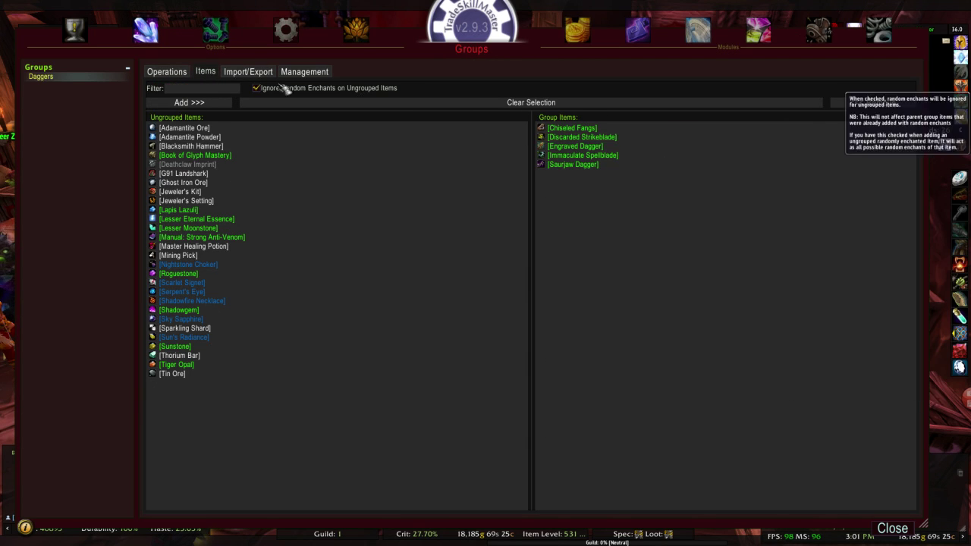
Look through the Daggers group's Auctioning operation choices, leaving No Operation selected, and view its item list.
{"action": "left_click", "coordinate": [171, 73]}
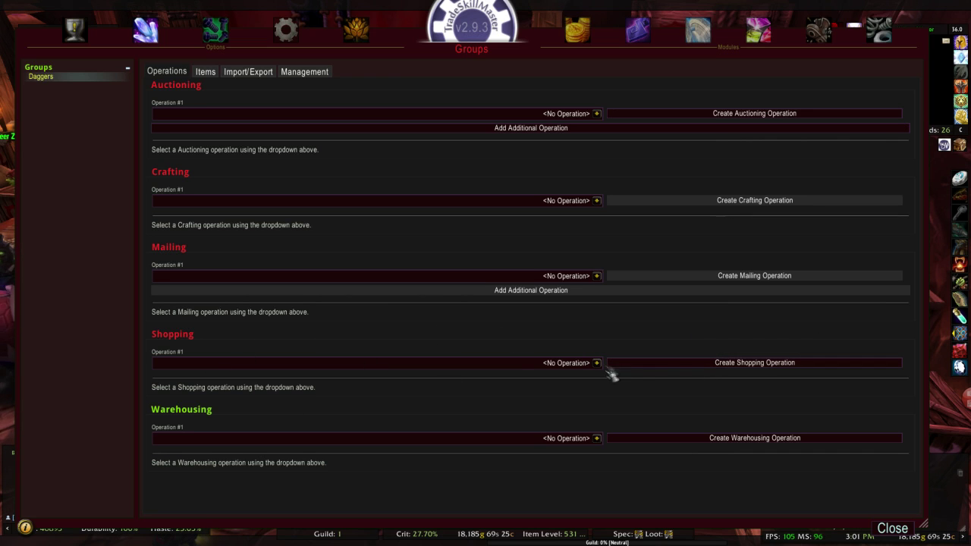
{"action": "left_click", "coordinate": [597, 114]}
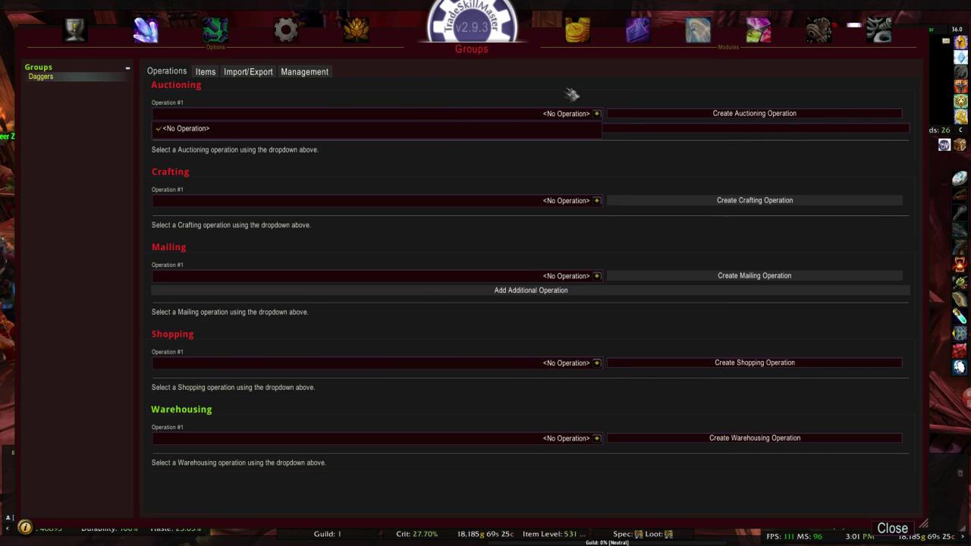
{"action": "left_click", "coordinate": [217, 129]}
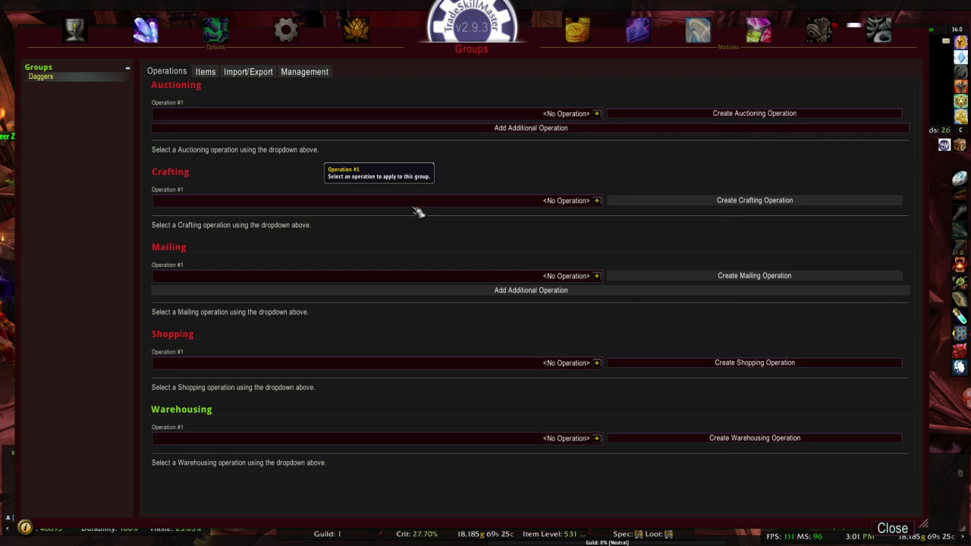
{"action": "left_click", "coordinate": [214, 71]}
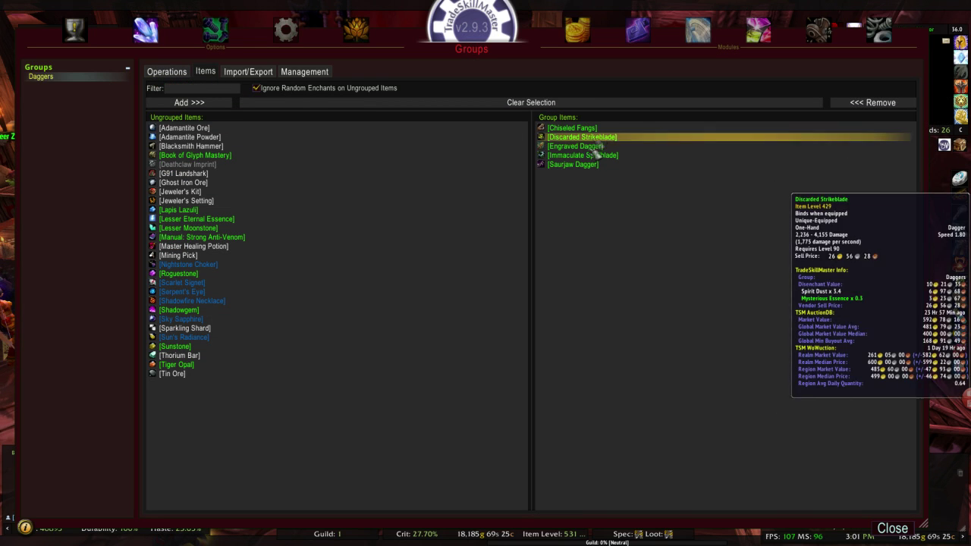
{"action": "left_click", "coordinate": [168, 73]}
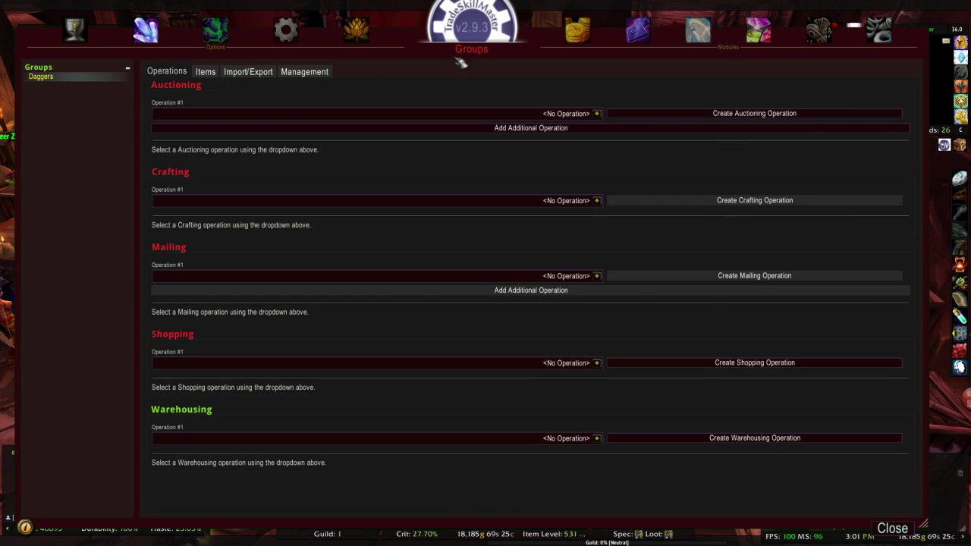
Switch to the Wowhead Daggers page in the browser and clear the minimum and maximum item level.
{"action": "key", "text": "alt+Tab"}
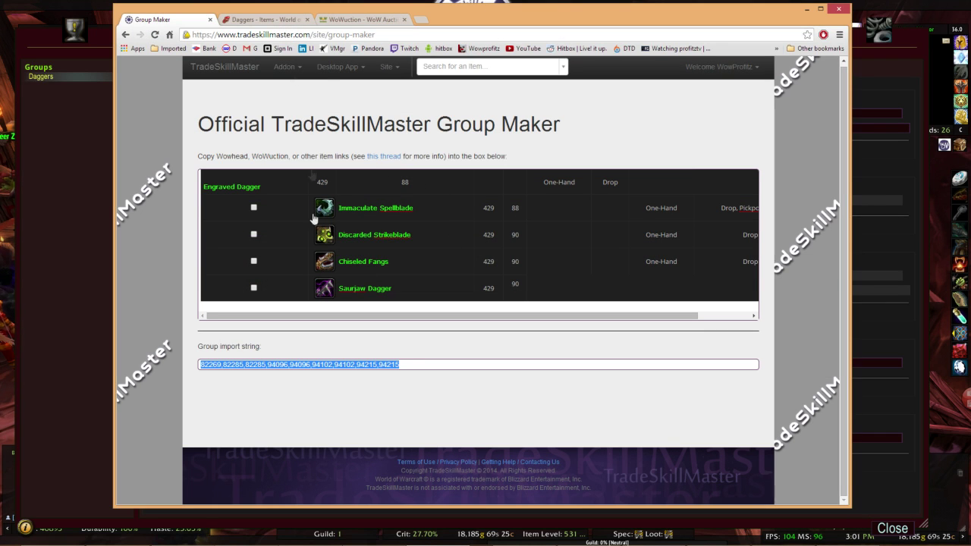
{"action": "left_click", "coordinate": [291, 20]}
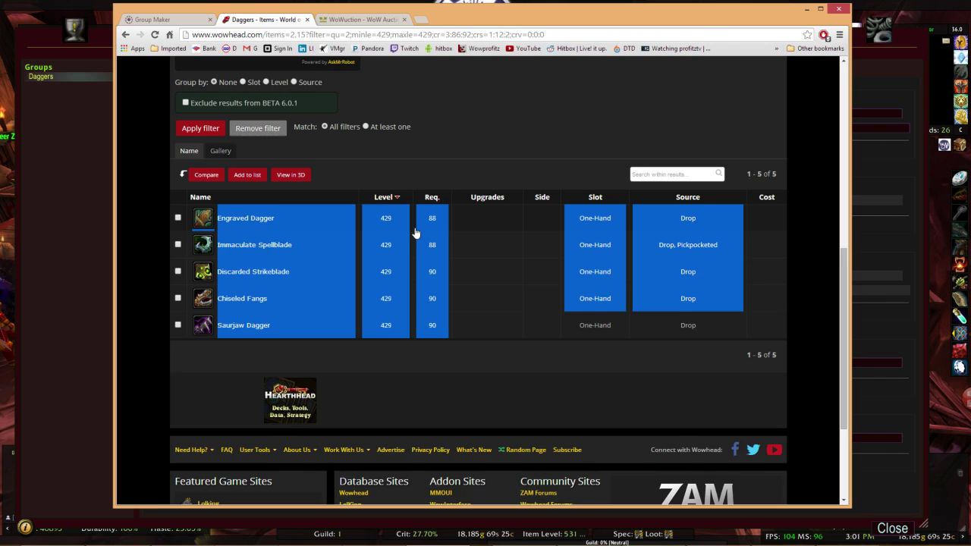
{"action": "scroll", "coordinate": [414, 232], "scroll_direction": "down", "scroll_amount": 1}
{"action": "scroll", "coordinate": [326, 206], "scroll_direction": "up", "scroll_amount": 5}
{"action": "scroll", "coordinate": [361, 227], "scroll_direction": "up", "scroll_amount": 2}
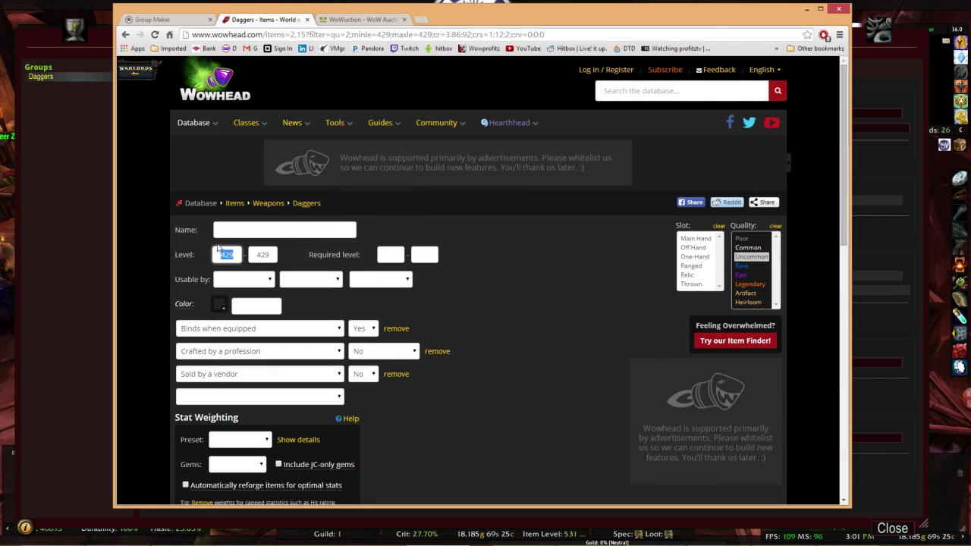
{"action": "key", "text": "BackSpace"}
{"action": "key", "text": "Tab"}
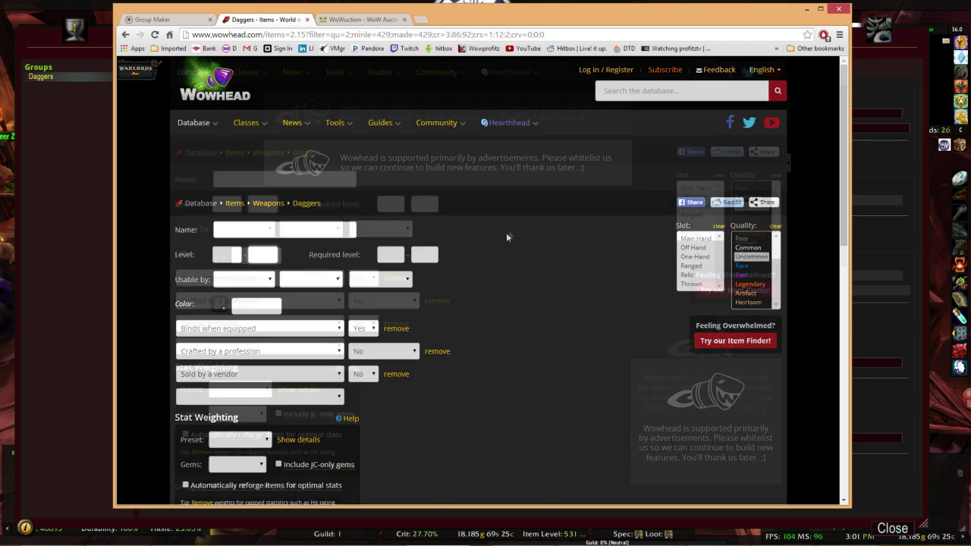
{"action": "scroll", "coordinate": [506, 232], "scroll_direction": "down", "scroll_amount": 6}
{"action": "scroll", "coordinate": [396, 269], "scroll_direction": "up", "scroll_amount": 6}
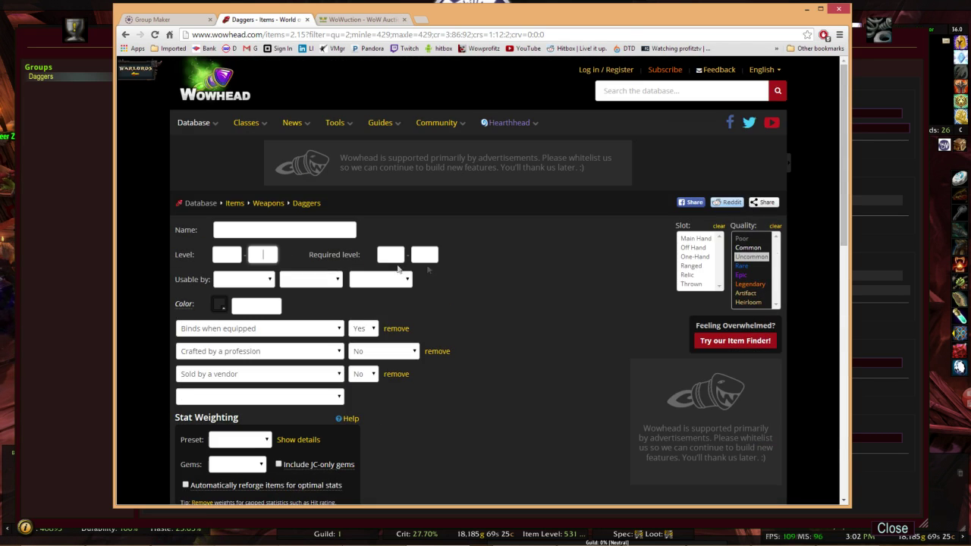
Change the dagger filter's quality to Rare and apply it.
{"action": "left_click", "coordinate": [741, 265]}
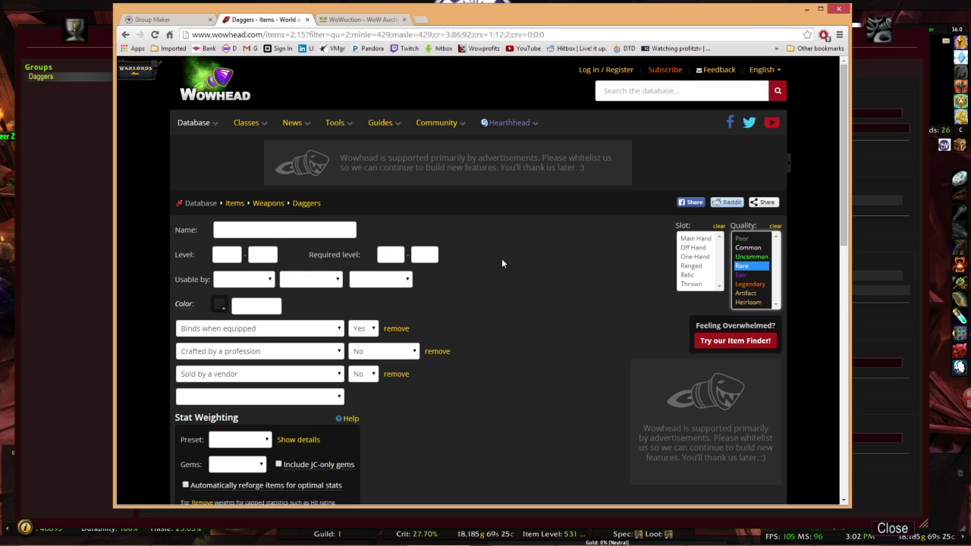
{"action": "scroll", "coordinate": [501, 257], "scroll_direction": "down", "scroll_amount": 2}
{"action": "left_click", "coordinate": [213, 437]}
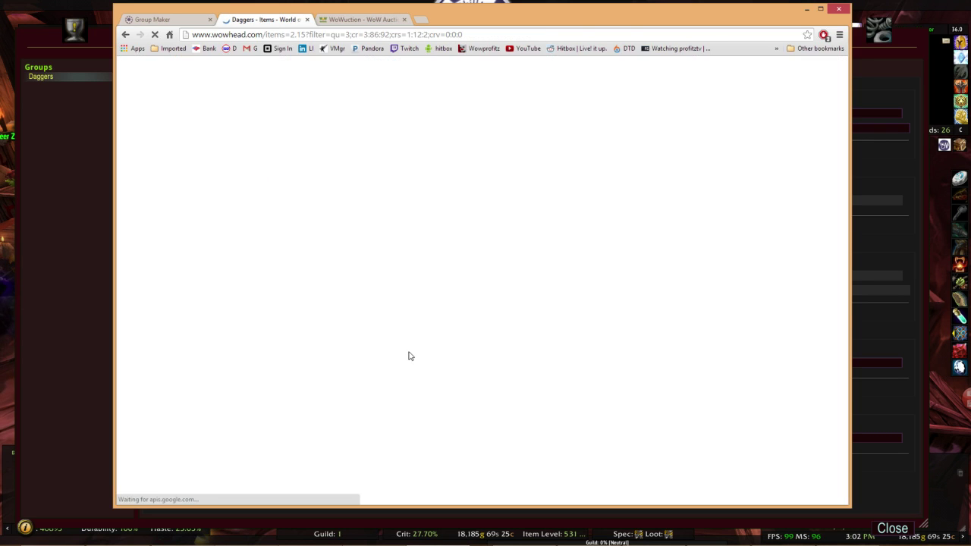
Examine the item levels, required levels and sources of the listed rare daggers.
{"action": "scroll", "coordinate": [412, 346], "scroll_direction": "down", "scroll_amount": 4}
{"action": "scroll", "coordinate": [275, 245], "scroll_direction": "down", "scroll_amount": 4}
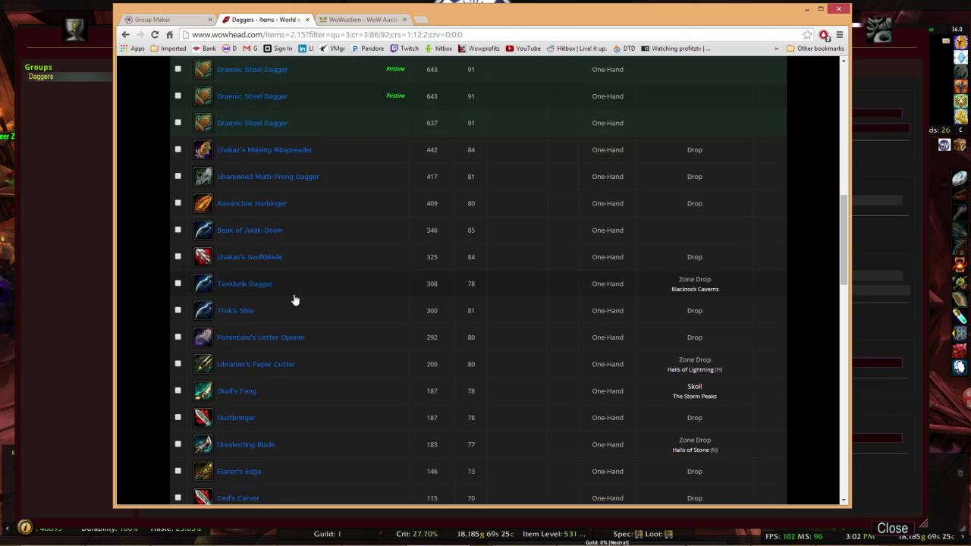
{"action": "scroll", "coordinate": [292, 299], "scroll_direction": "up", "scroll_amount": 8}
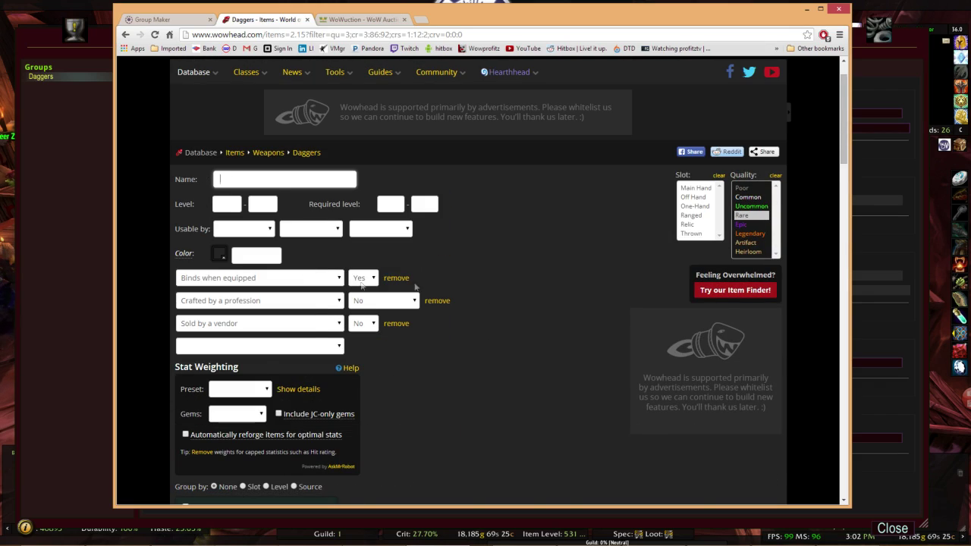
{"action": "scroll", "coordinate": [496, 314], "scroll_direction": "down", "scroll_amount": 8}
{"action": "scroll", "coordinate": [693, 243], "scroll_direction": "down", "scroll_amount": 3}
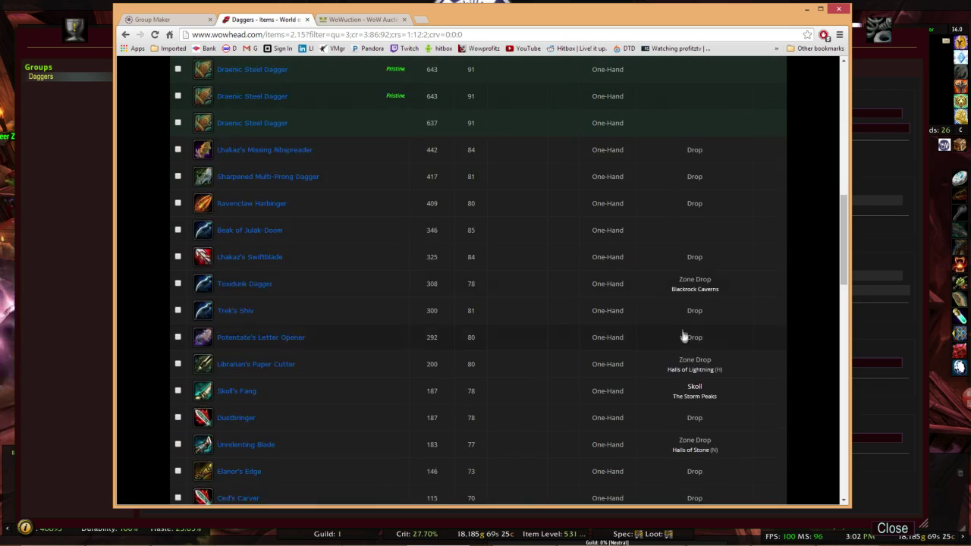
{"action": "scroll", "coordinate": [692, 339], "scroll_direction": "down", "scroll_amount": 3}
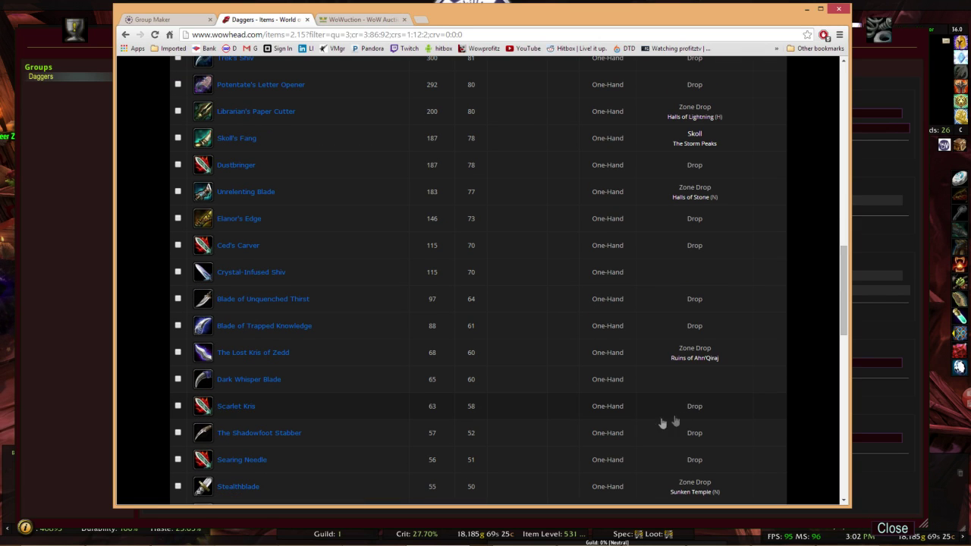
{"action": "scroll", "coordinate": [483, 241], "scroll_direction": "up", "scroll_amount": 1}
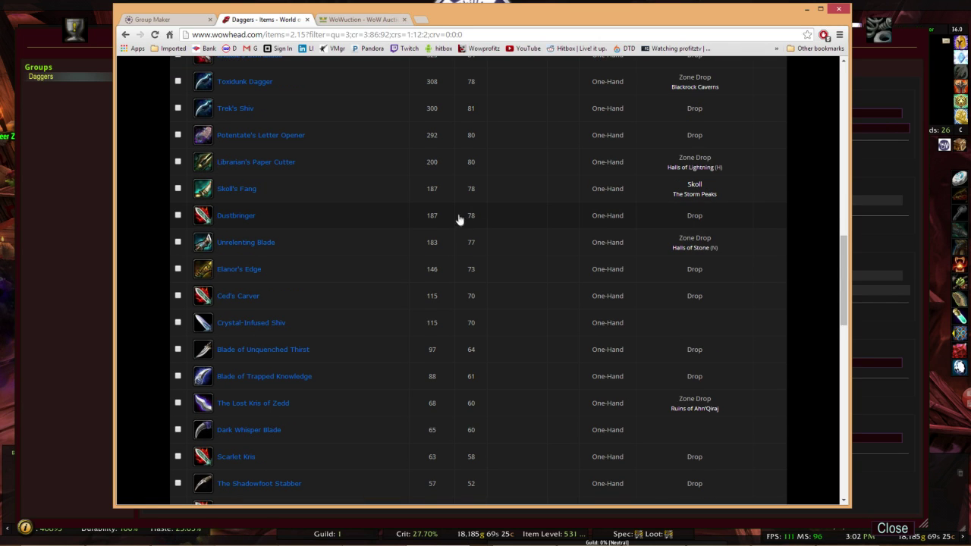
{"action": "scroll", "coordinate": [456, 216], "scroll_direction": "up", "scroll_amount": 5}
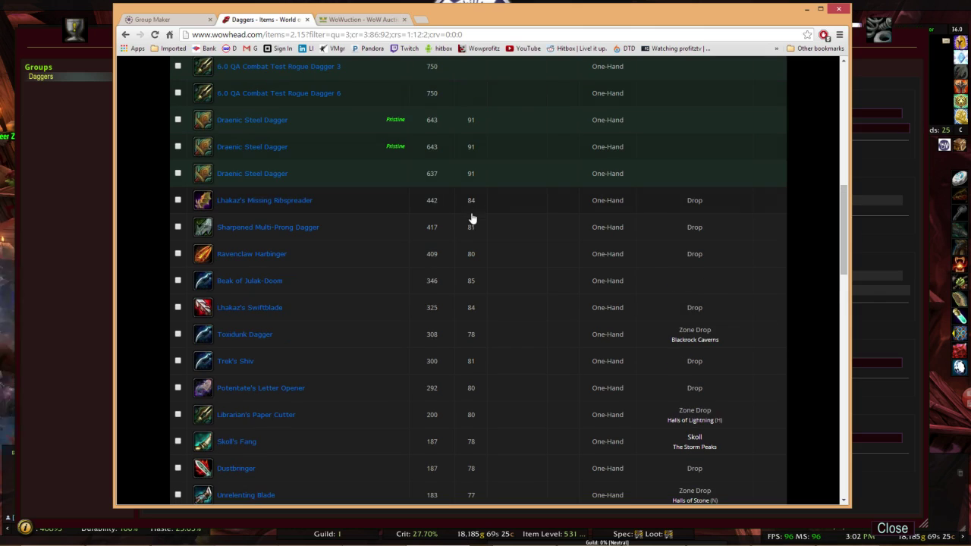
{"action": "scroll", "coordinate": [465, 216], "scroll_direction": "up", "scroll_amount": 2}
{"action": "scroll", "coordinate": [465, 220], "scroll_direction": "down", "scroll_amount": 6}
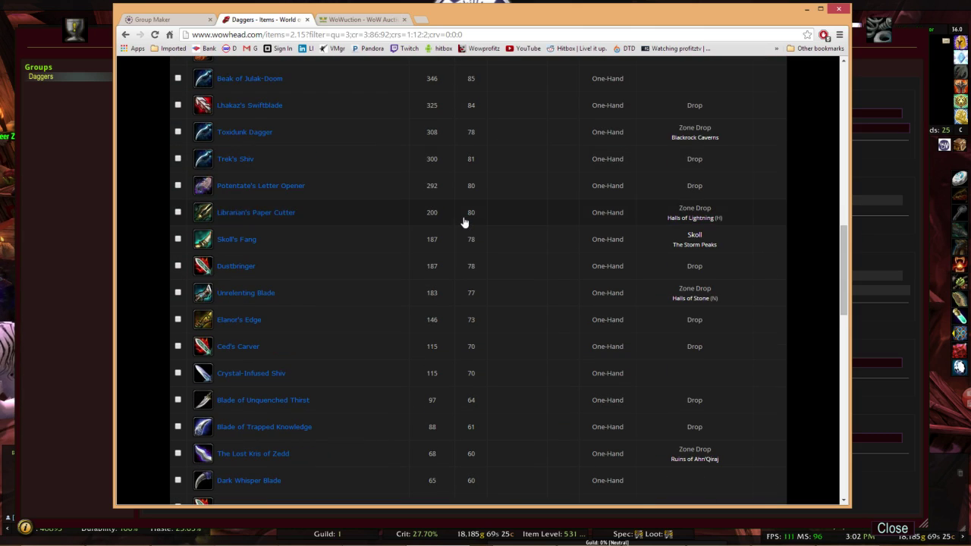
{"action": "scroll", "coordinate": [449, 209], "scroll_direction": "down", "scroll_amount": 3}
Limit the rare dagger filter to item levels 200 through 510 and apply it.
{"action": "scroll", "coordinate": [432, 243], "scroll_direction": "up", "scroll_amount": 15}
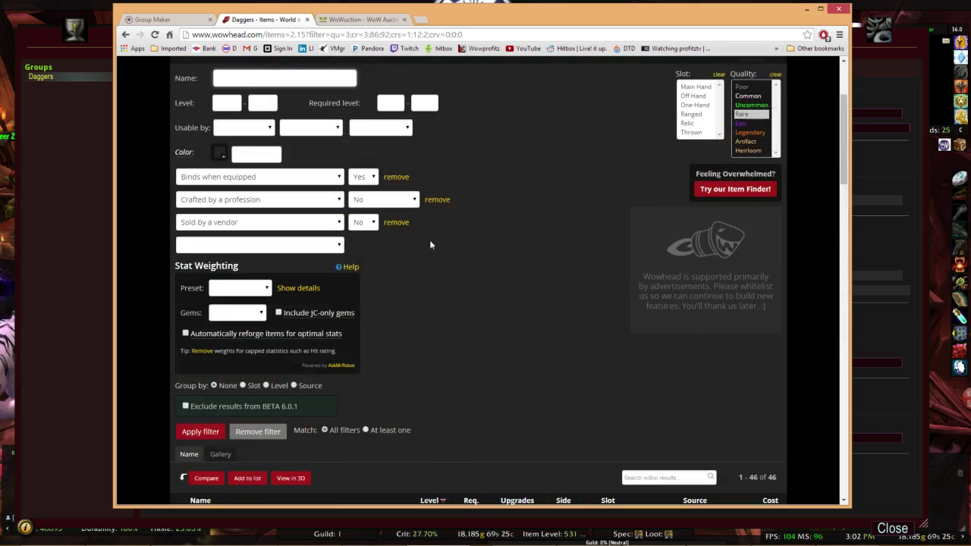
{"action": "left_click", "coordinate": [317, 235]}
{"action": "left_click", "coordinate": [220, 259]}
{"action": "type", "text": "20"}
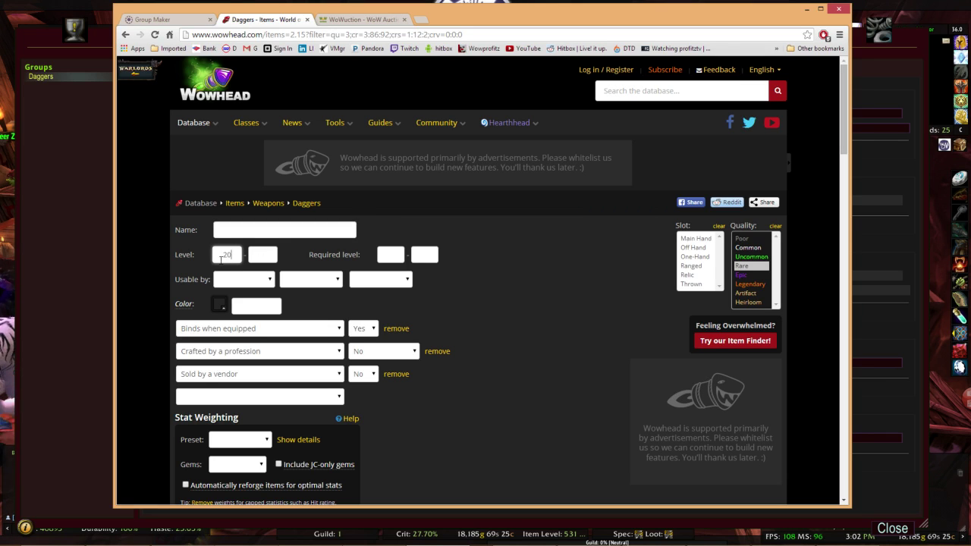
{"action": "type", "text": "0"}
{"action": "key", "text": "Tab"}
{"action": "type", "text": "510"}
{"action": "scroll", "coordinate": [221, 258], "scroll_direction": "down", "scroll_amount": 2}
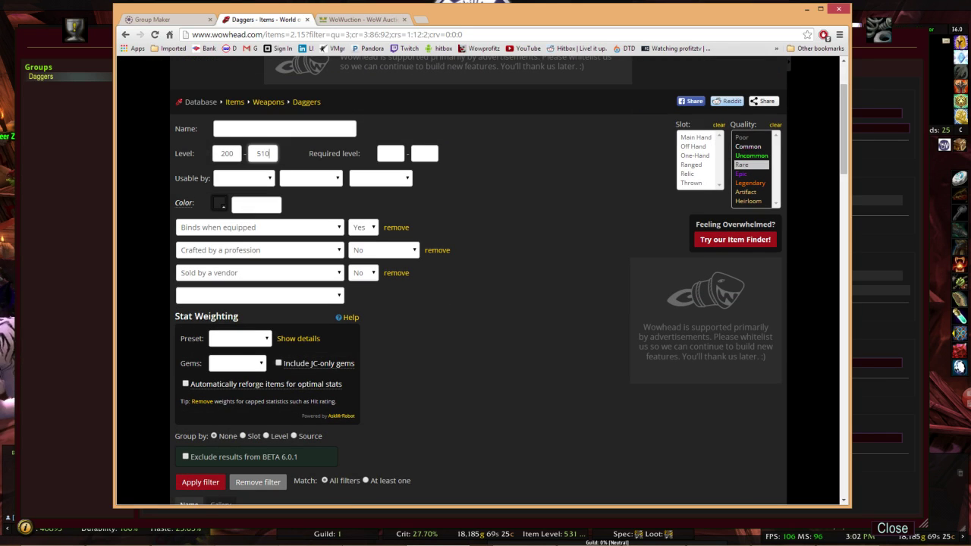
{"action": "left_click", "coordinate": [200, 482]}
Copy the filtered daggers, Lhakaz's Missing Ribspreader through Librarian's Paper Cutter, and replace the old items in the TradeSkillMaster Group Maker with them.
{"action": "scroll", "coordinate": [456, 272], "scroll_direction": "down", "scroll_amount": 10}
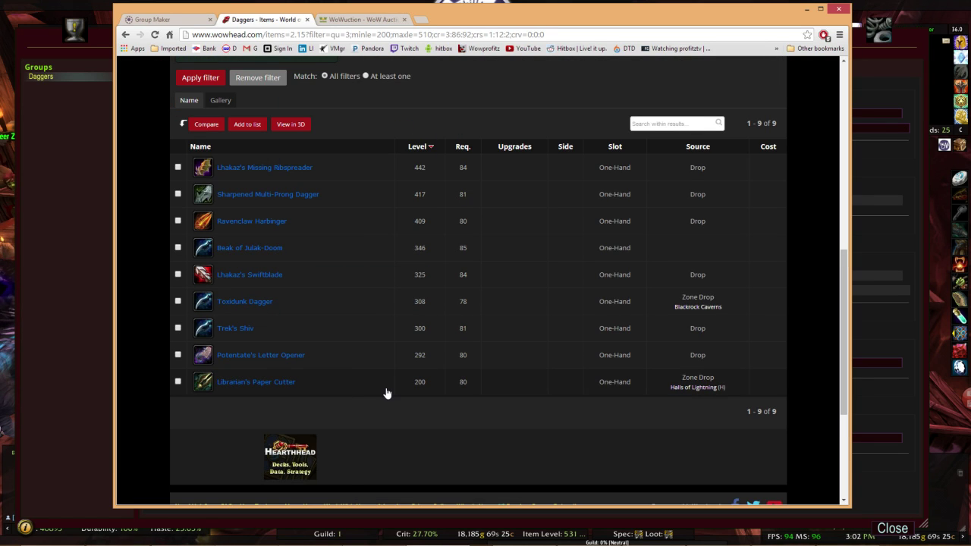
{"action": "left_click_drag", "start_coordinate": [347, 381], "coordinate": [214, 169]}
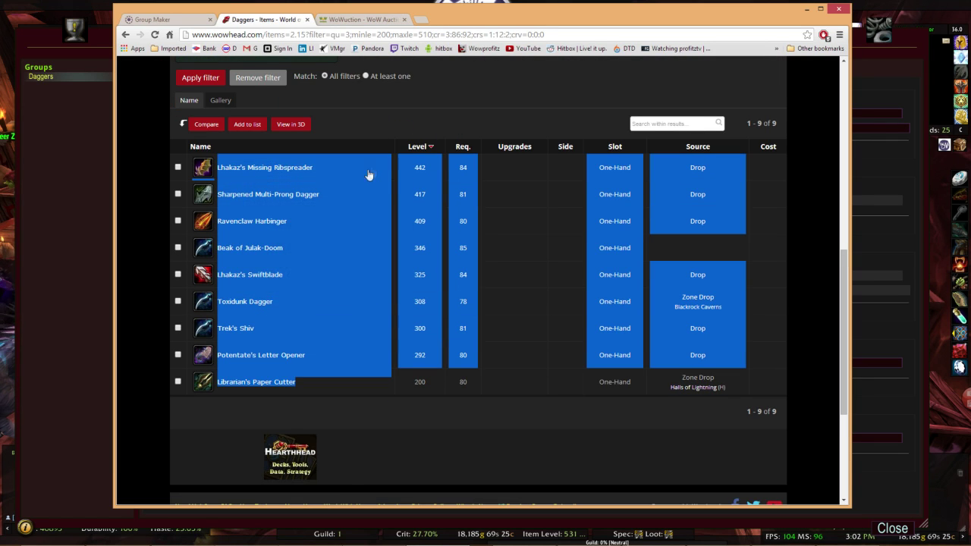
{"action": "left_click", "coordinate": [189, 18]}
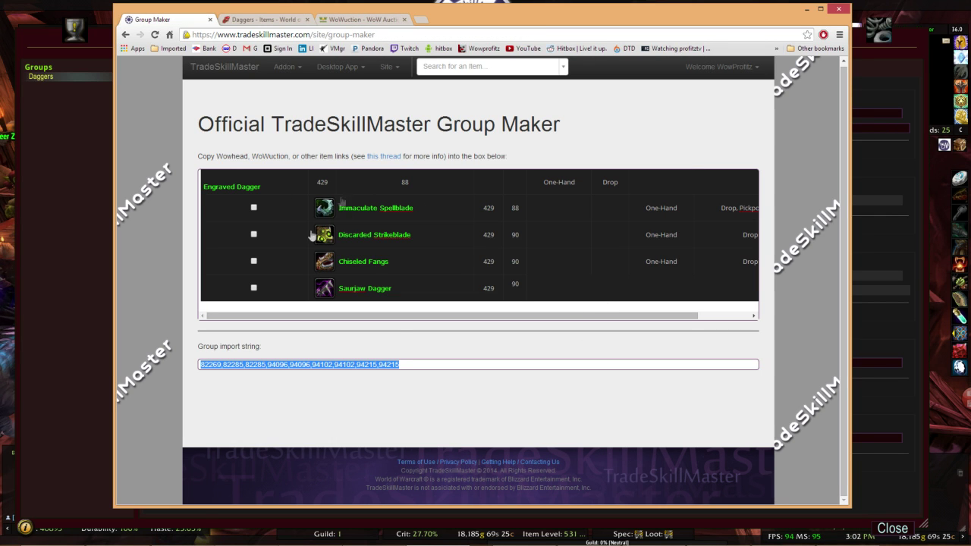
{"action": "left_click", "coordinate": [415, 306]}
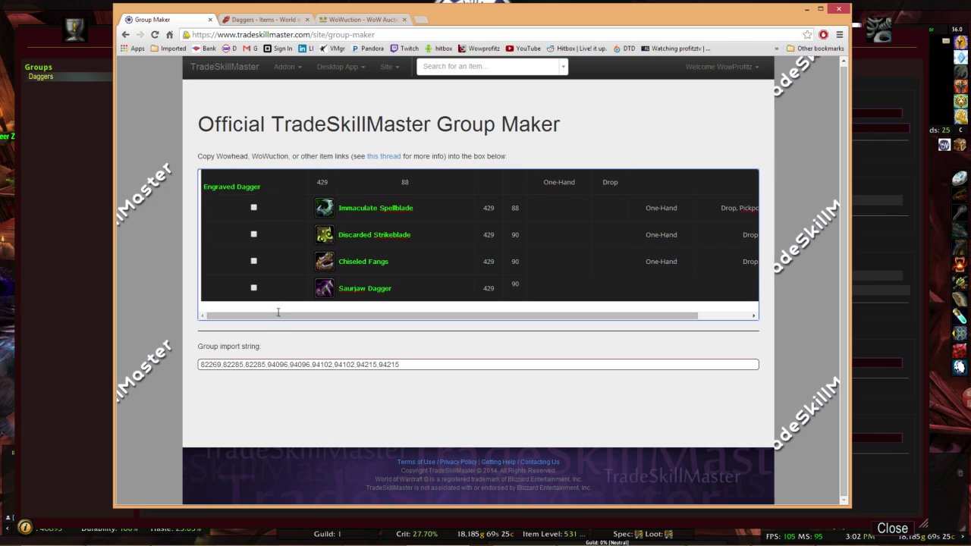
{"action": "left_click_drag", "start_coordinate": [421, 311], "coordinate": [486, 294]}
{"action": "key", "text": "BackSpace"}
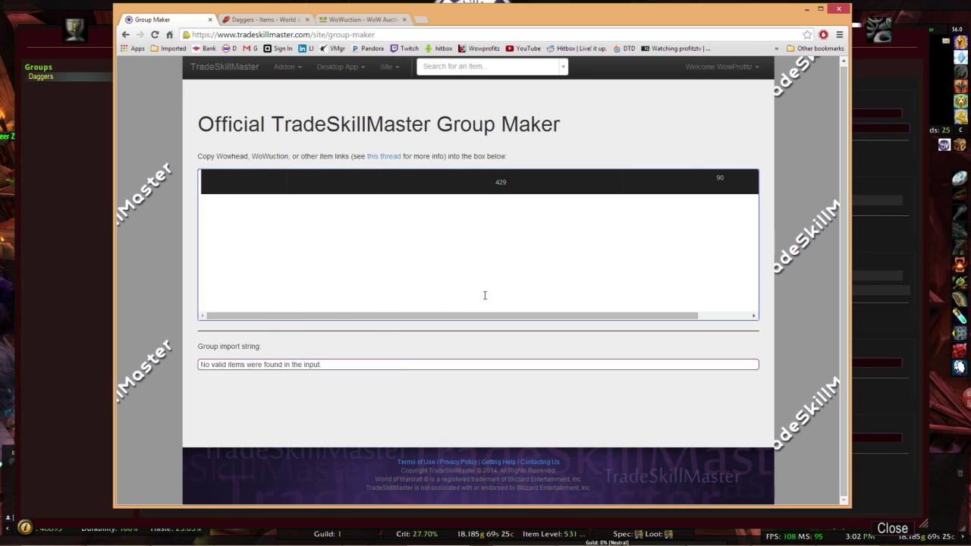
{"action": "left_click", "coordinate": [386, 67]}
{"action": "left_click", "coordinate": [409, 190]}
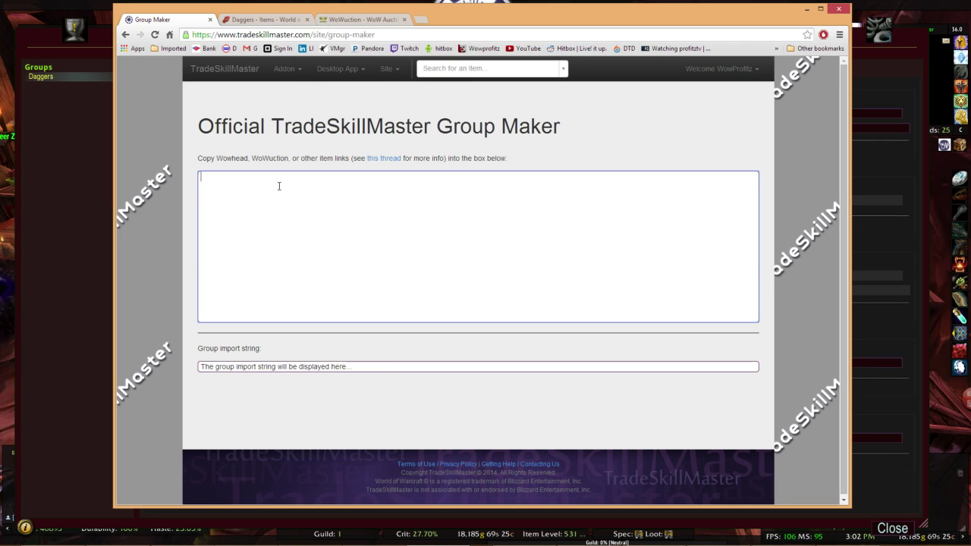
{"action": "key", "text": "ctrl+v"}
Copy the generated group import string, switch to World of Warcraft and create a new group named Rare Daggers.
{"action": "left_click_drag", "start_coordinate": [631, 367], "coordinate": [183, 359]}
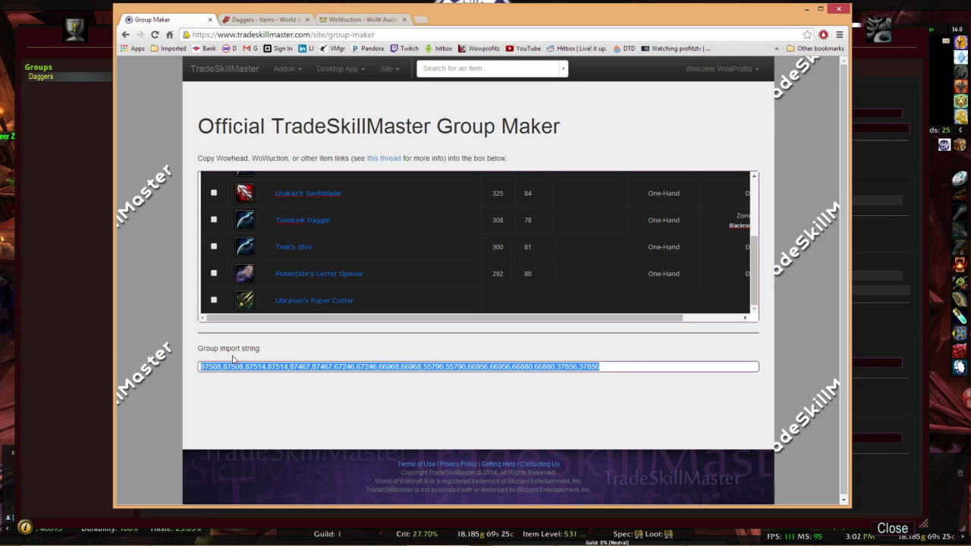
{"action": "key", "text": "alt+Tab"}
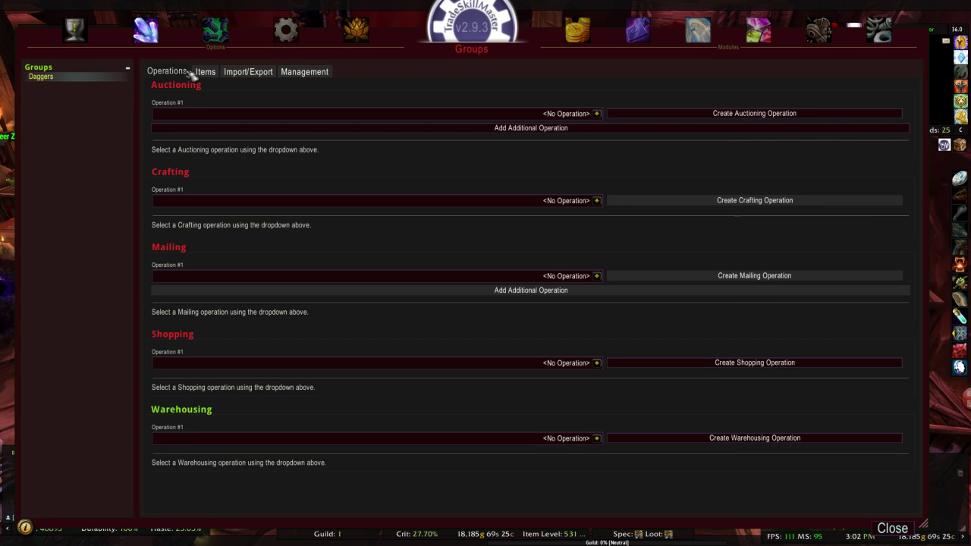
{"action": "left_click", "coordinate": [96, 70]}
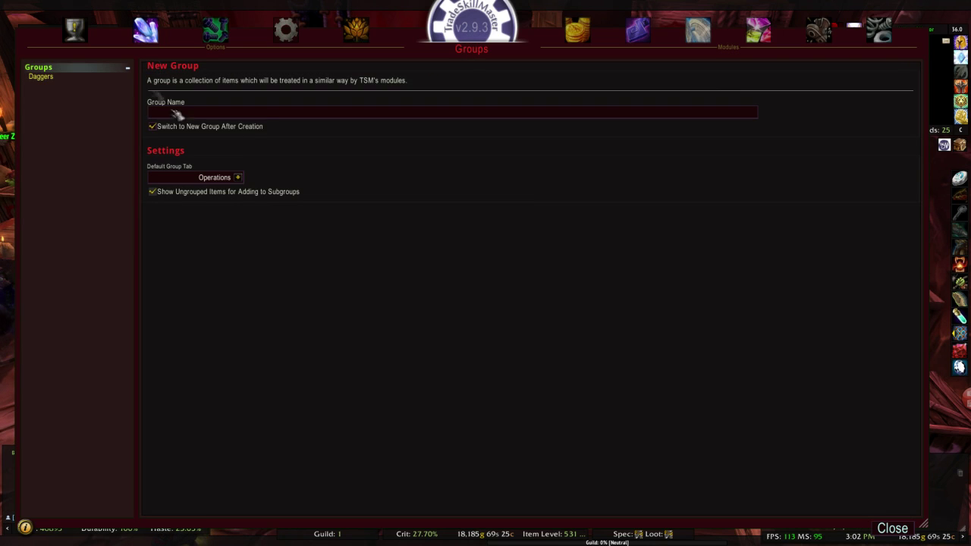
{"action": "left_click", "coordinate": [248, 114]}
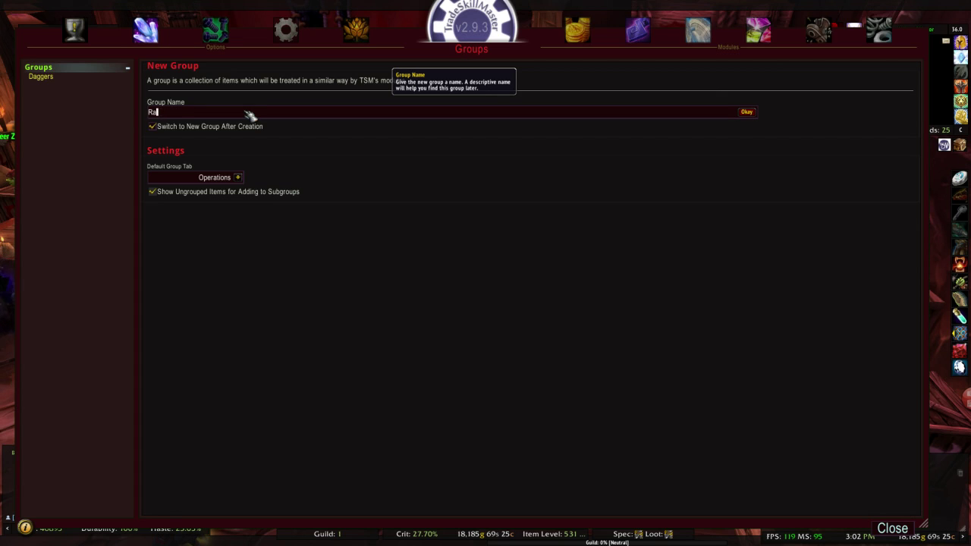
{"action": "type", "text": "Rare Daggers"}
{"action": "key", "text": "Return"}
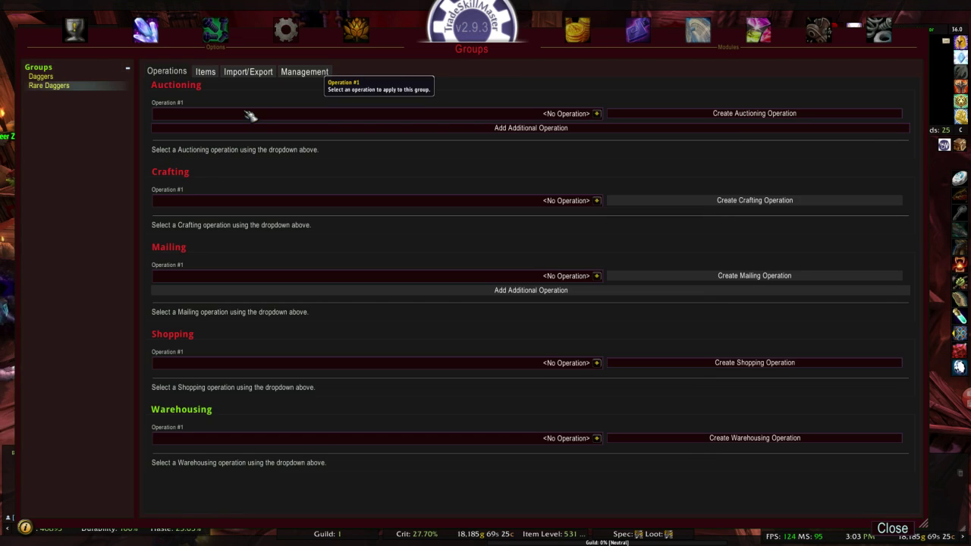
Import the copied item string into the Rare Daggers group and view the group's item list.
{"action": "left_click", "coordinate": [204, 72]}
{"action": "left_click", "coordinate": [248, 73]}
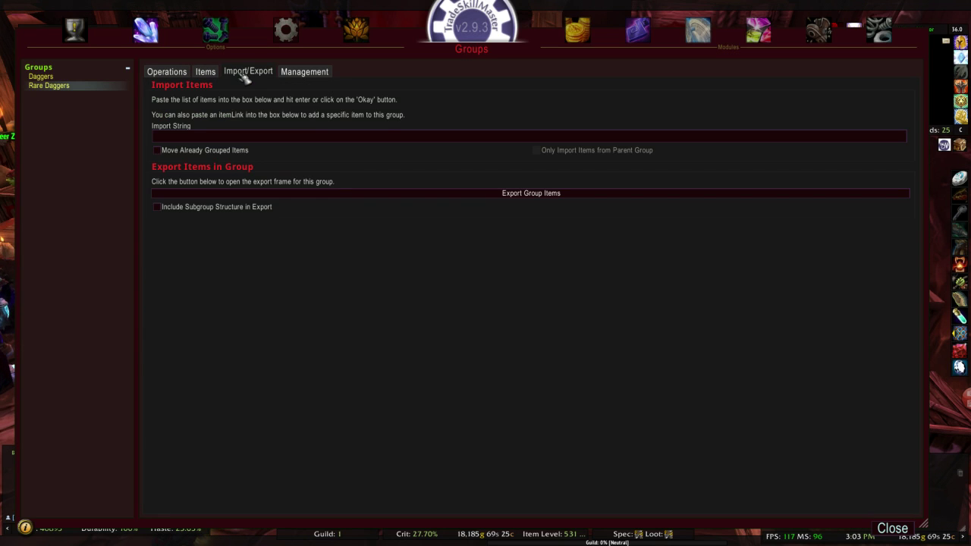
{"action": "key", "text": "ctrl+v"}
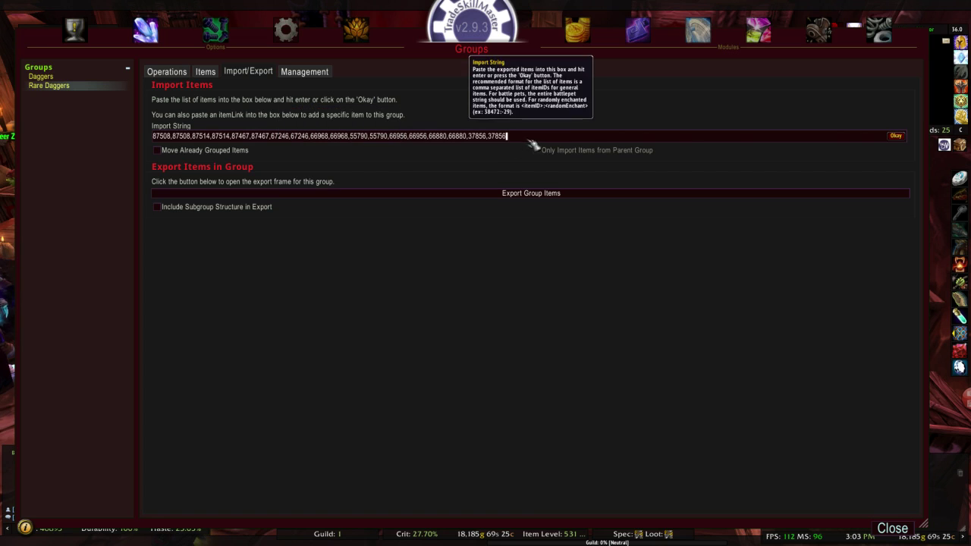
{"action": "left_click", "coordinate": [895, 136]}
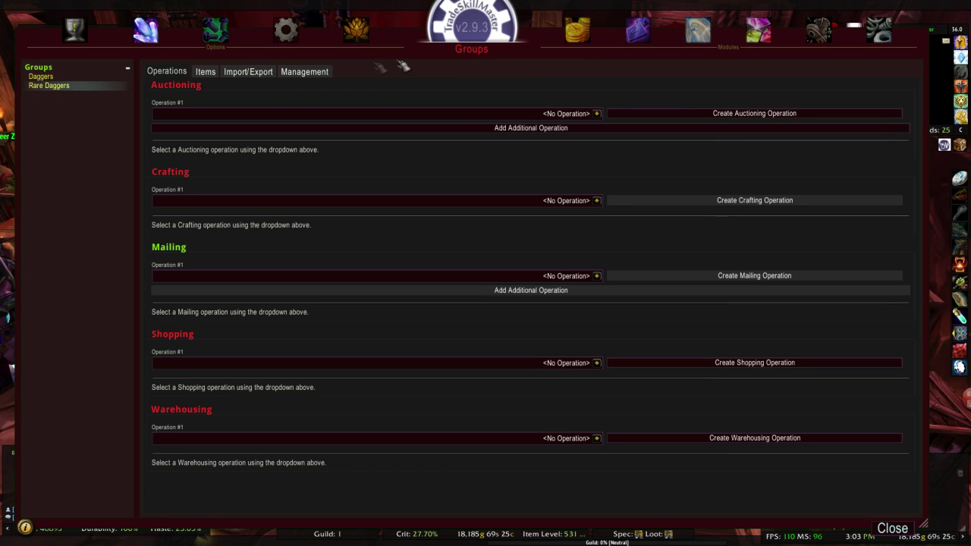
{"action": "left_click", "coordinate": [209, 75]}
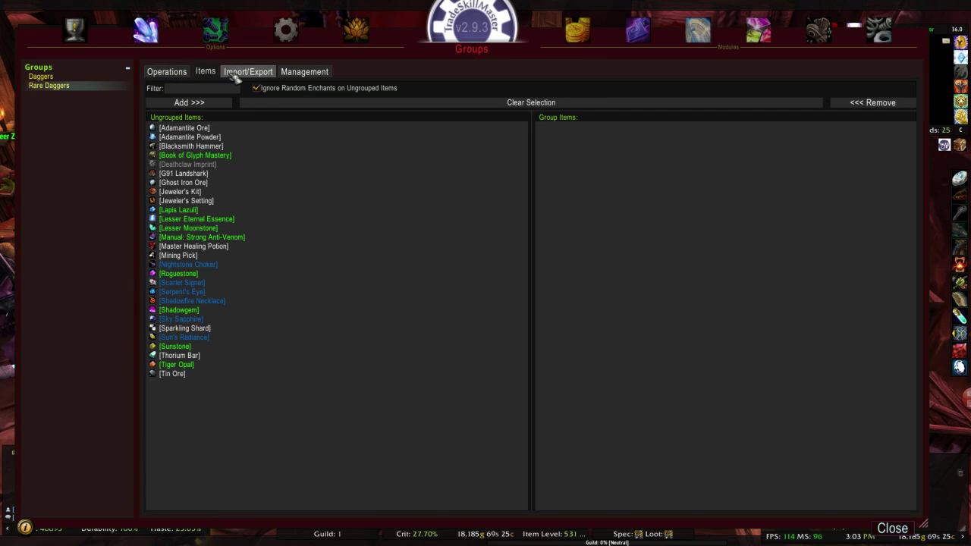
{"action": "left_click", "coordinate": [206, 72]}
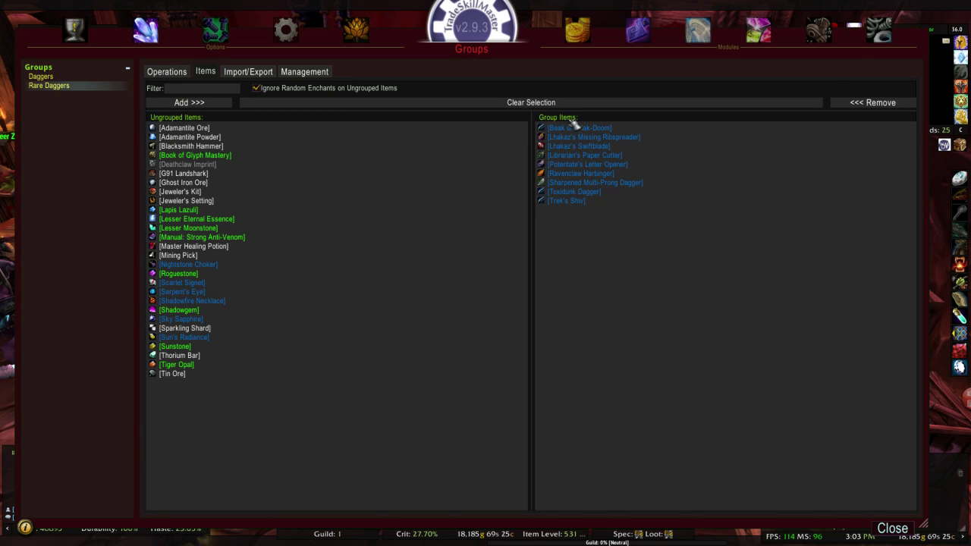
Remove Beak of Julak-Doom from the Rare Daggers group and select Ravenclaw Harbinger among the group items.
{"action": "left_click", "coordinate": [577, 202]}
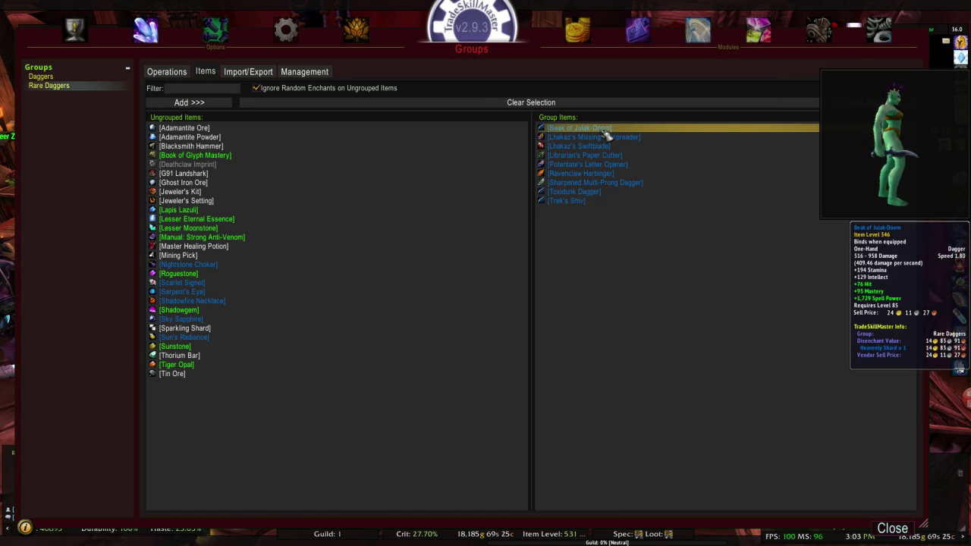
{"action": "left_click", "coordinate": [605, 129]}
{"action": "left_click", "coordinate": [872, 102]}
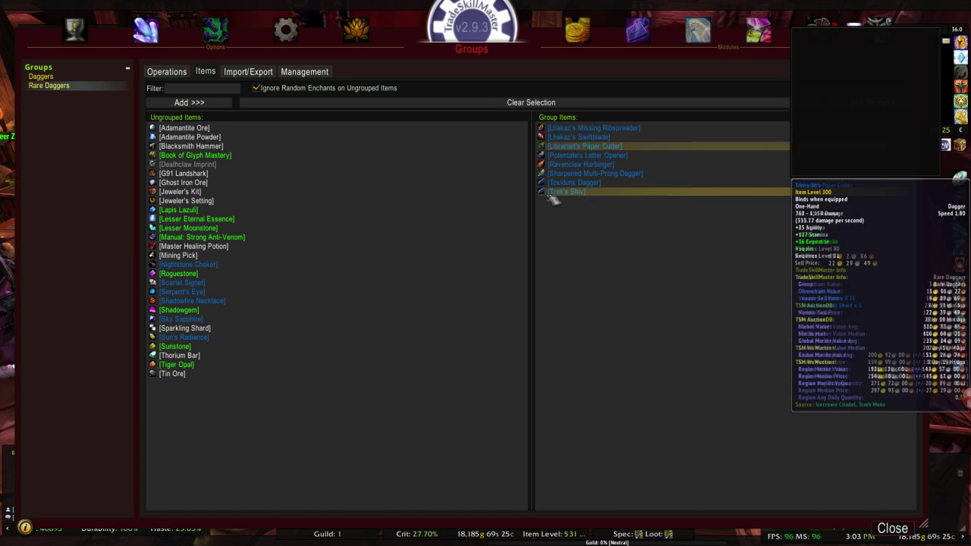
{"action": "left_click", "coordinate": [589, 164]}
{"action": "left_click", "coordinate": [592, 127]}
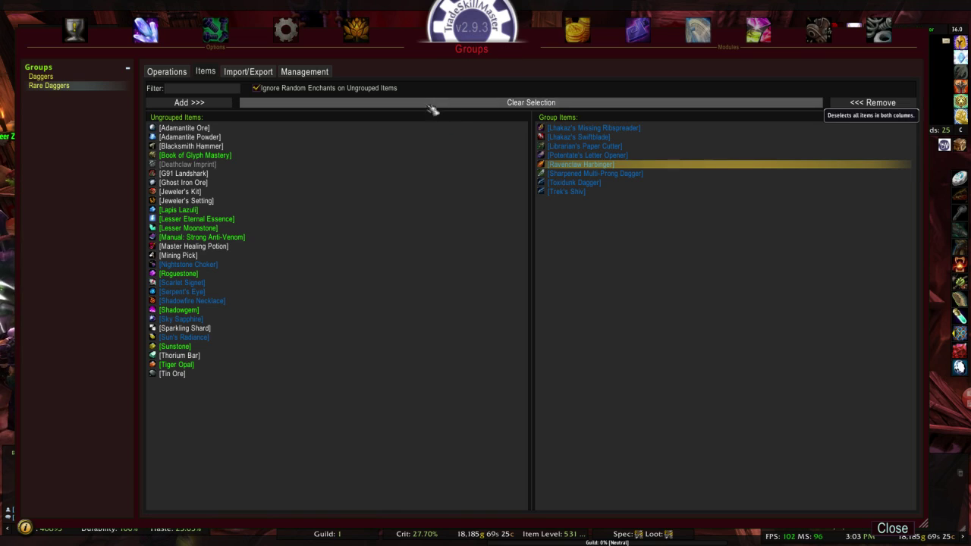
Switch to the WoWuction page in the browser and log in with the Google account.
{"action": "key", "text": "alt+Tab"}
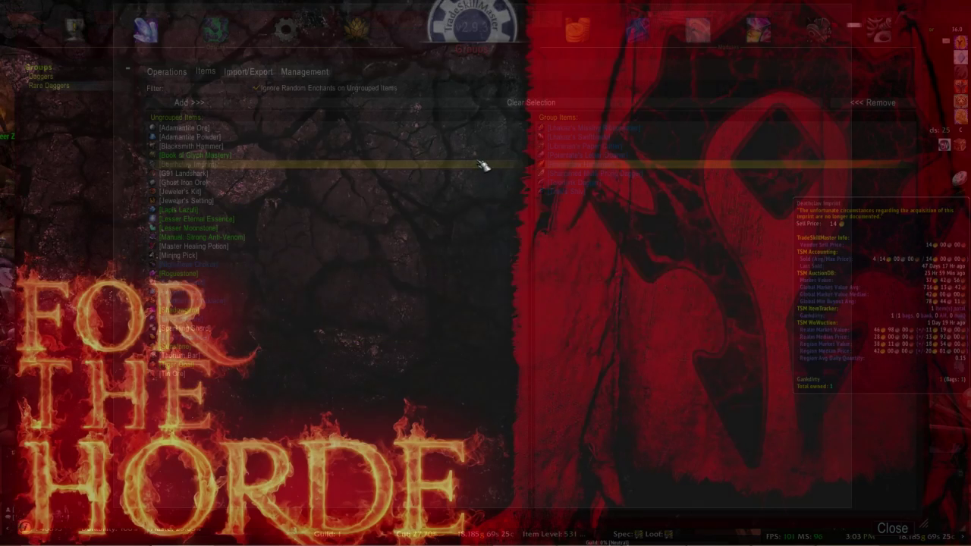
{"action": "key", "text": "alt+Tab"}
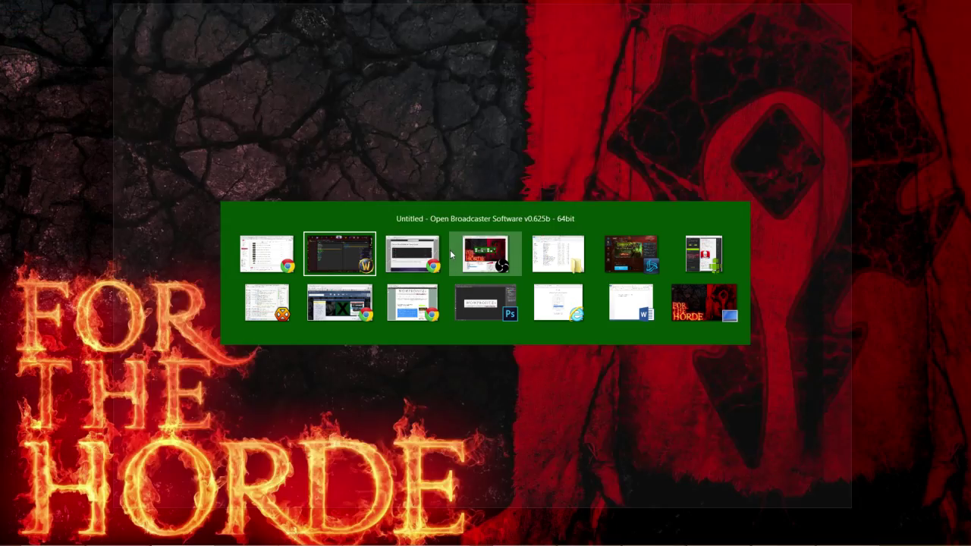
{"action": "mouse_move", "coordinate": [419, 258]}
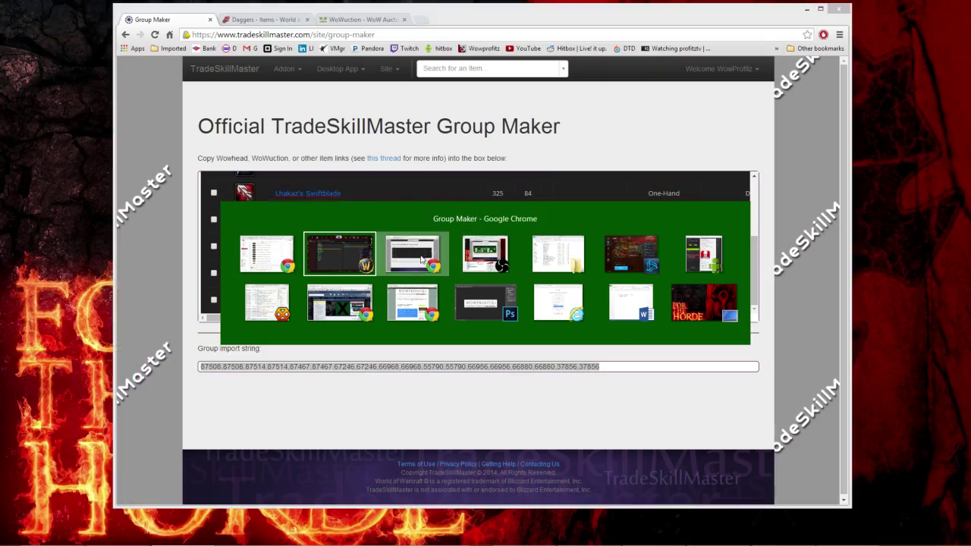
{"action": "left_click", "coordinate": [419, 257]}
{"action": "left_click", "coordinate": [282, 22]}
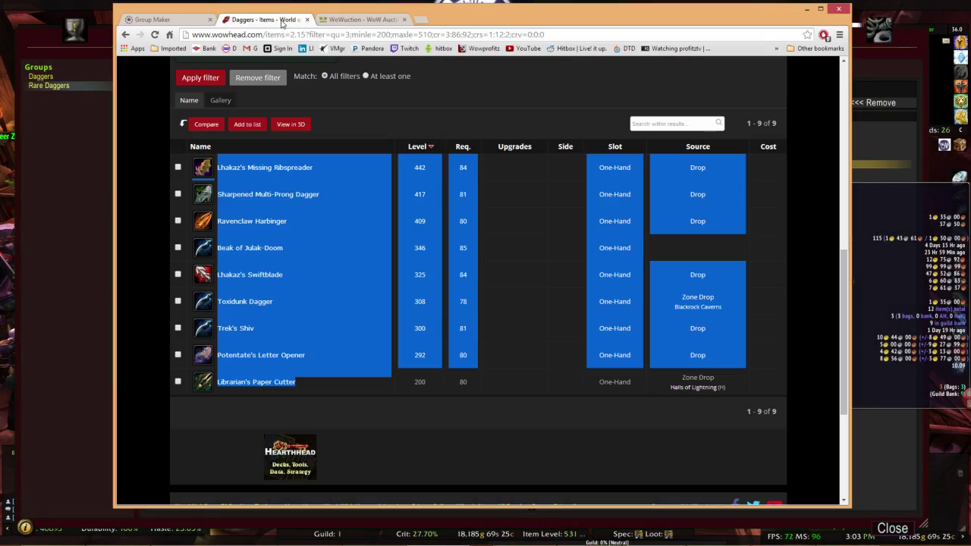
{"action": "left_click", "coordinate": [356, 21]}
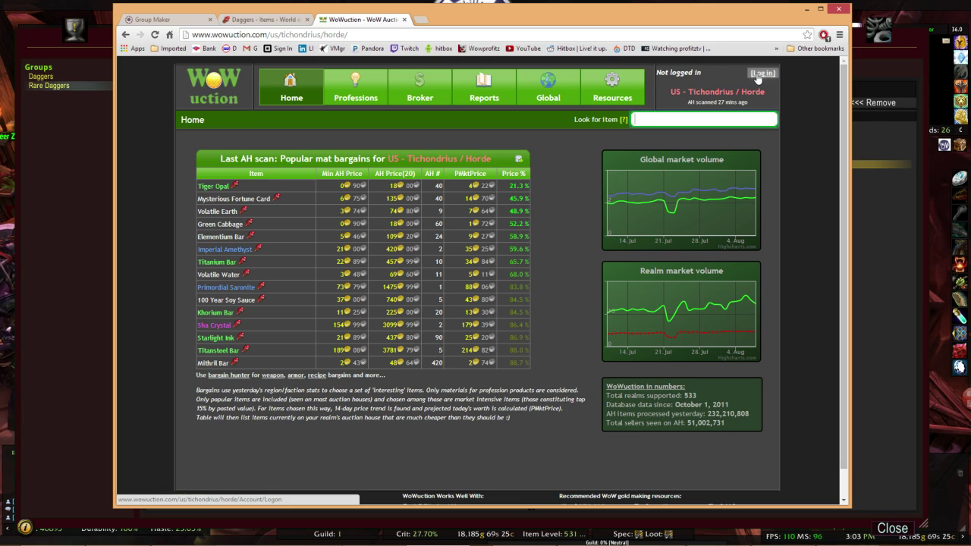
{"action": "left_click", "coordinate": [762, 73]}
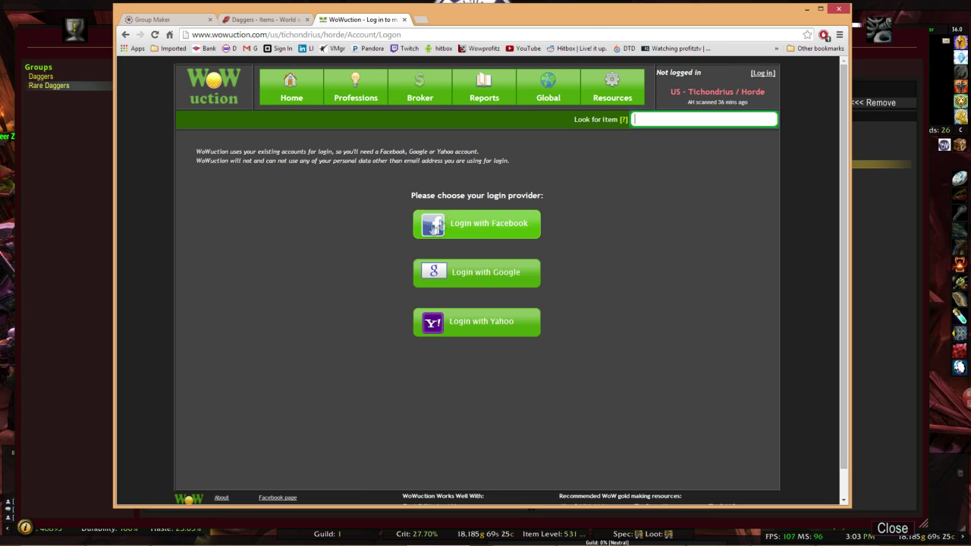
{"action": "left_click", "coordinate": [497, 282]}
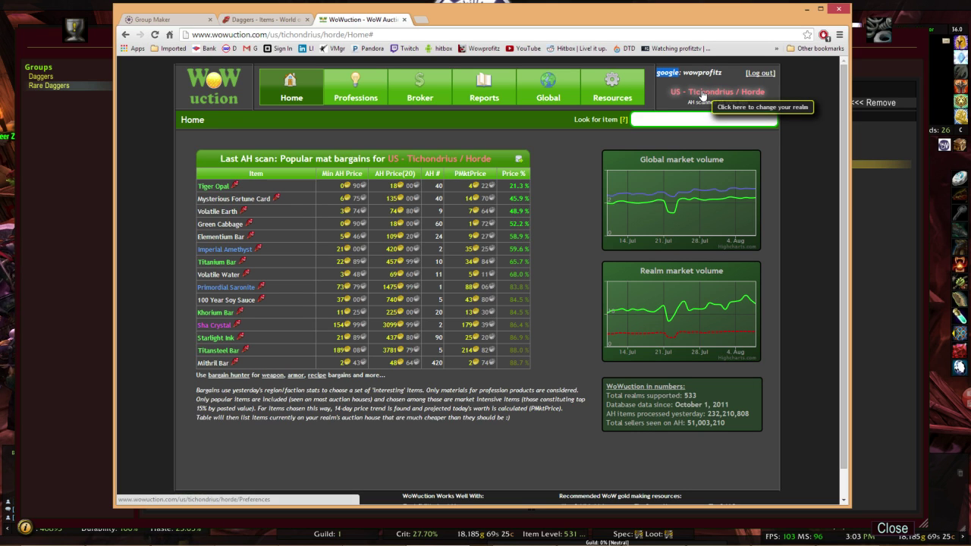
Search the WoWuction realm choices for "tichon" and set the realm to US - Tichondrius / Horde.
{"action": "left_click", "coordinate": [703, 94]}
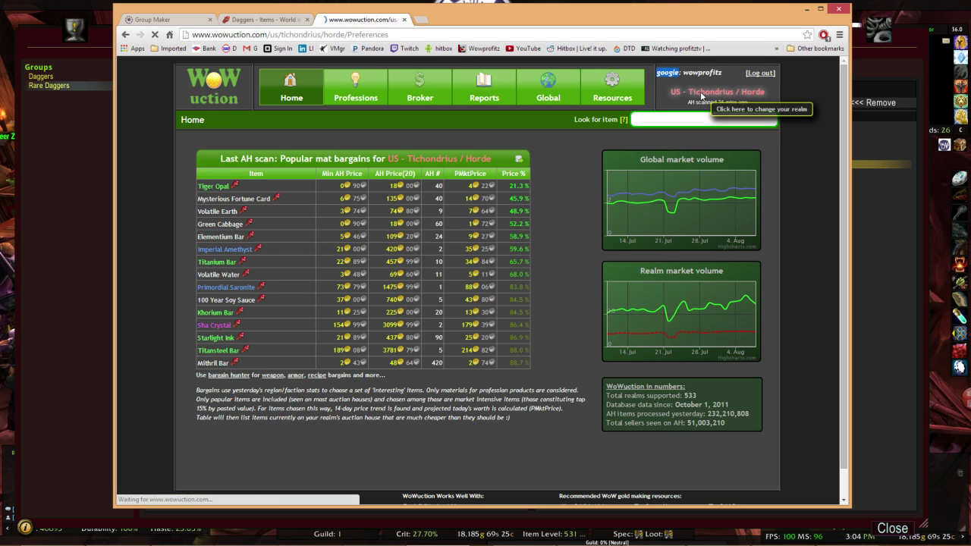
{"action": "left_click", "coordinate": [465, 216]}
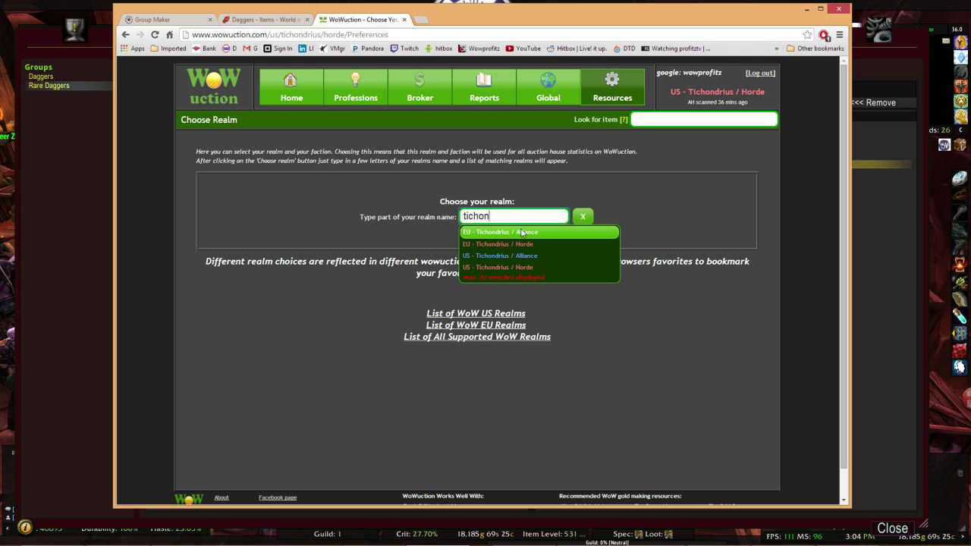
{"action": "left_click", "coordinate": [497, 267]}
{"action": "left_click_drag", "start_coordinate": [667, 92], "coordinate": [768, 93]}
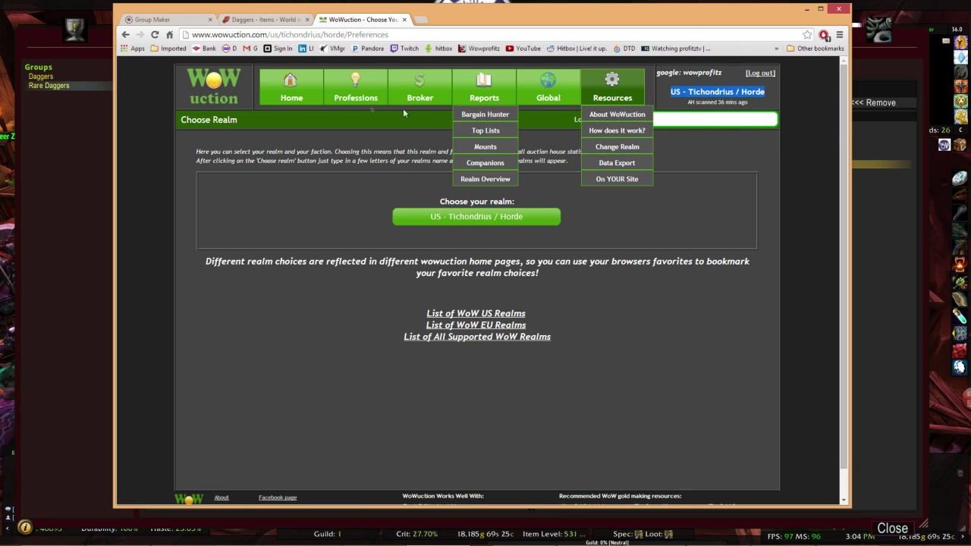
{"action": "left_click", "coordinate": [669, 137]}
Search WoWuction for "dagger" and open the auction statistics of Toxidunk Dagger #56326.
{"action": "left_click", "coordinate": [684, 122]}
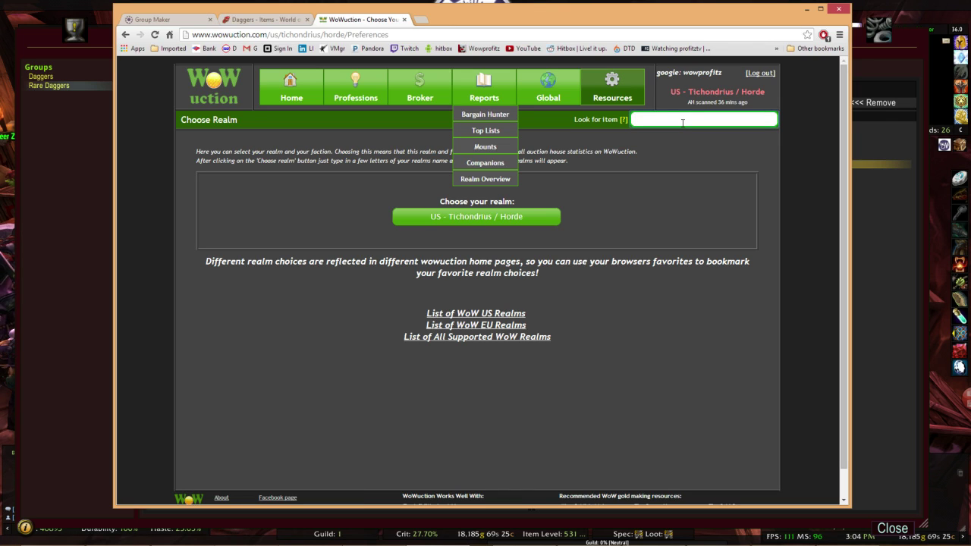
{"action": "type", "text": "dagger"}
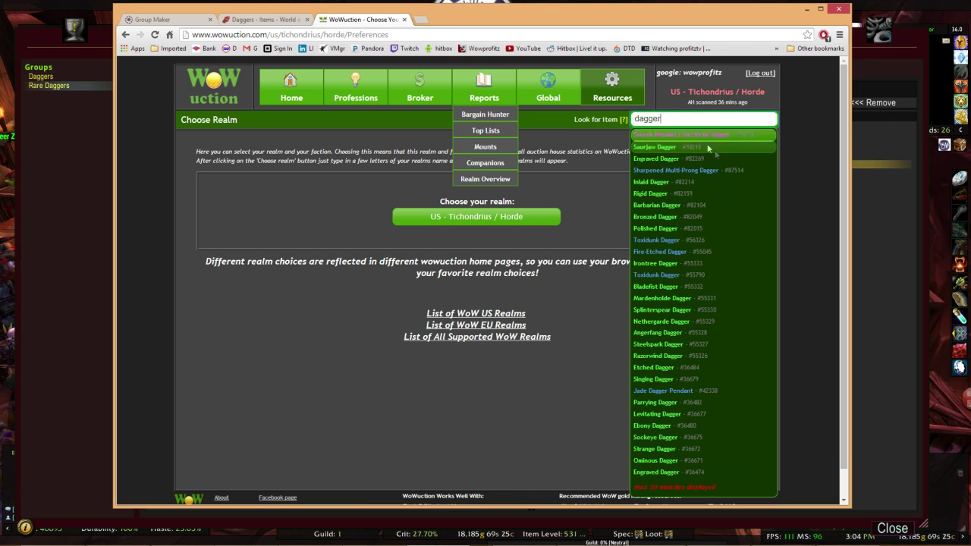
{"action": "left_click", "coordinate": [660, 240]}
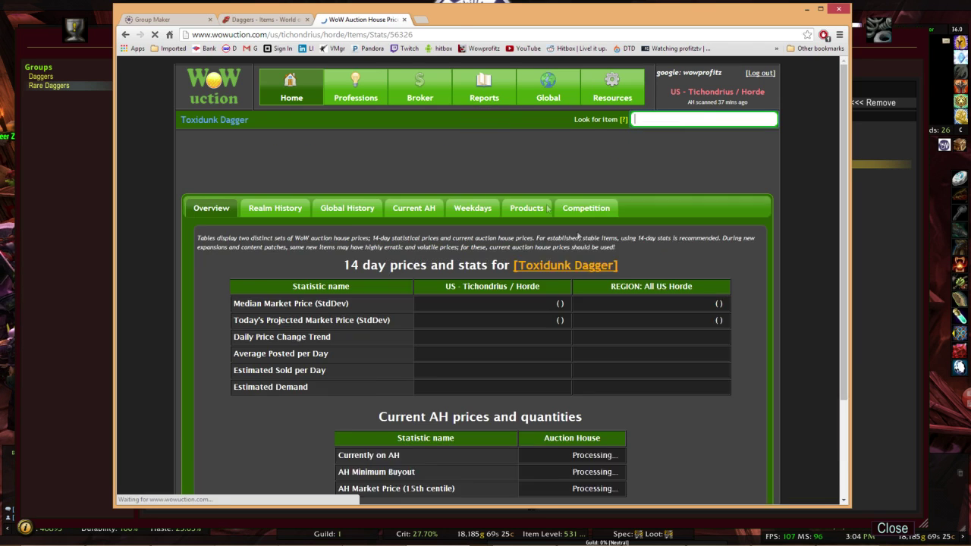
Examine the 14-day price statistics and current auction house figures for Toxidunk Dagger.
{"action": "scroll", "coordinate": [470, 256], "scroll_direction": "down", "scroll_amount": 1}
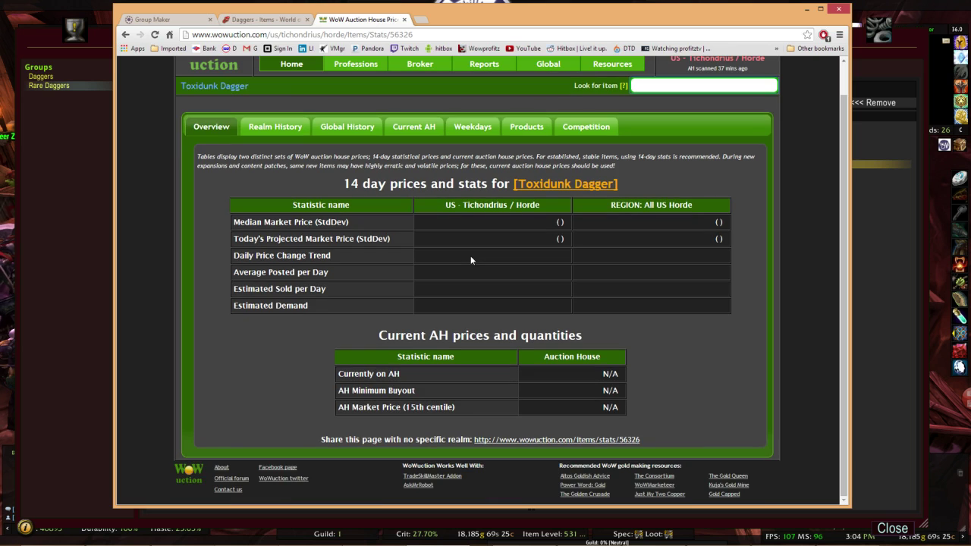
{"action": "scroll", "coordinate": [475, 251], "scroll_direction": "up", "scroll_amount": 1}
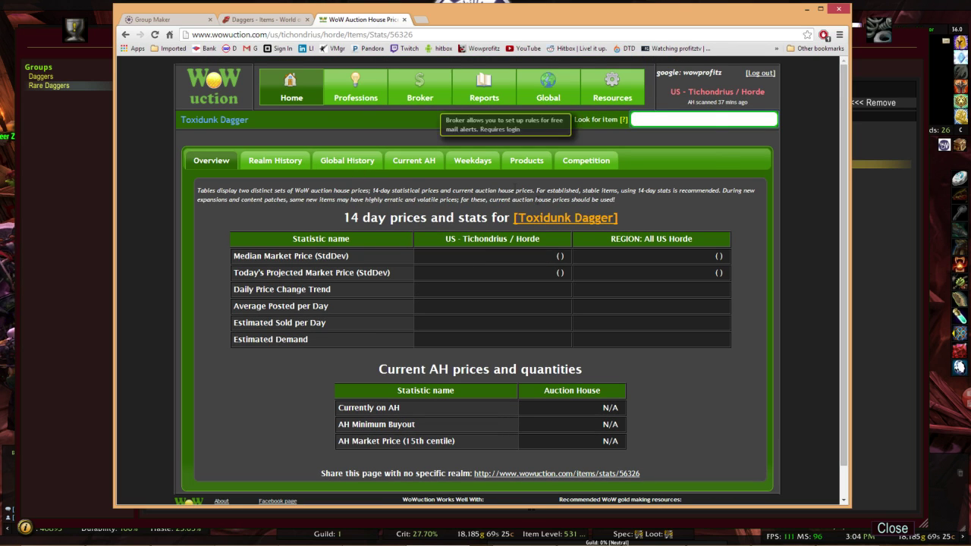
{"action": "mouse_move", "coordinate": [580, 220]}
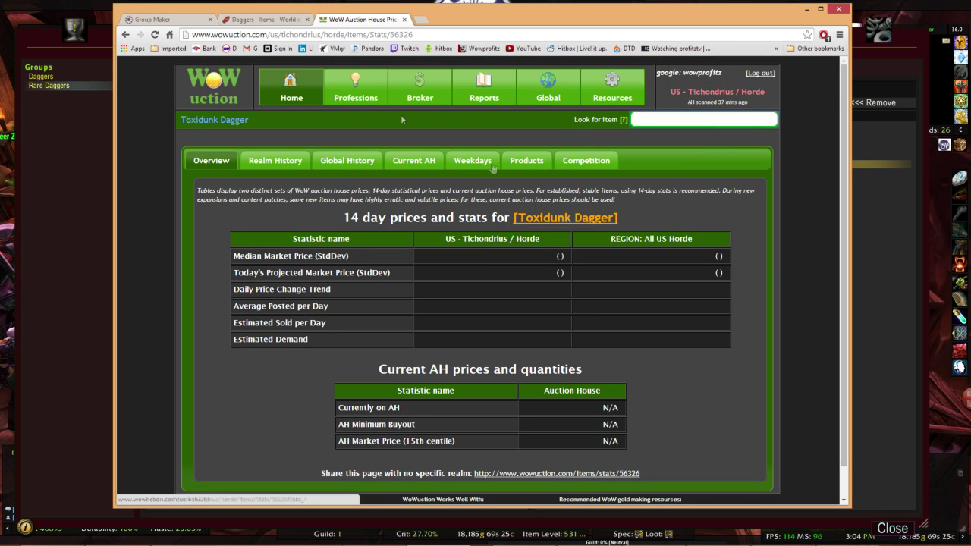
Open WoWuction's Jewelcrafting quick advice and sort the recipes by units sold per day, highest first.
{"action": "mouse_move", "coordinate": [379, 91]}
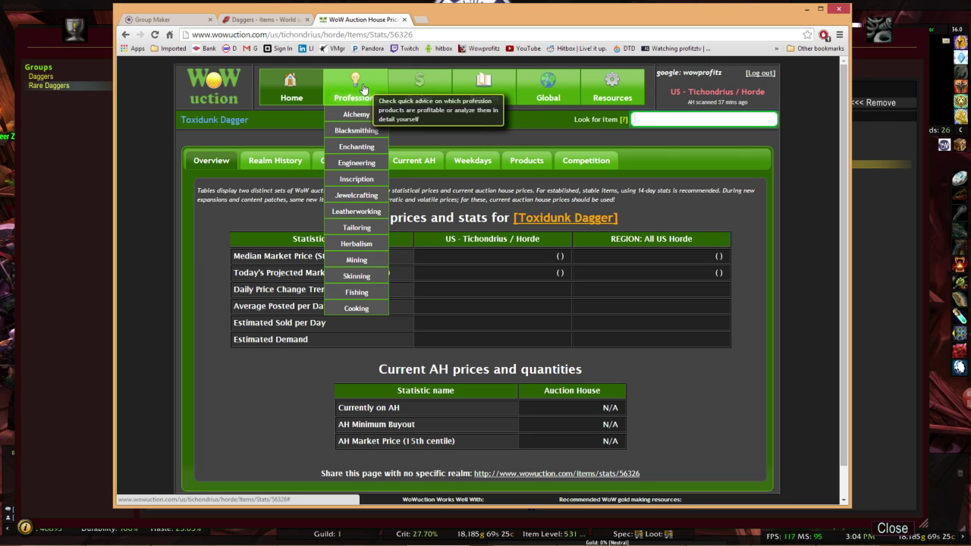
{"action": "left_click", "coordinate": [361, 199]}
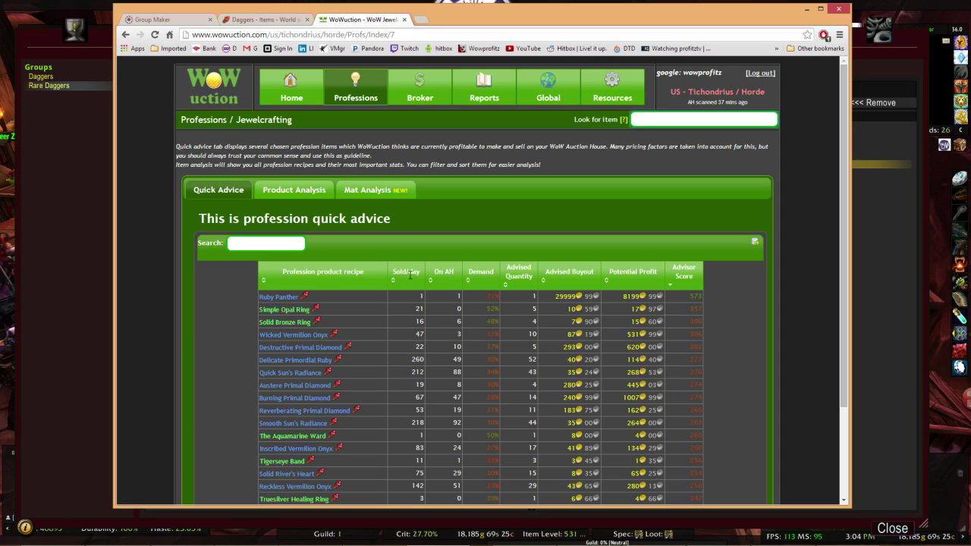
{"action": "left_click", "coordinate": [410, 275]}
{"action": "left_click", "coordinate": [410, 275]}
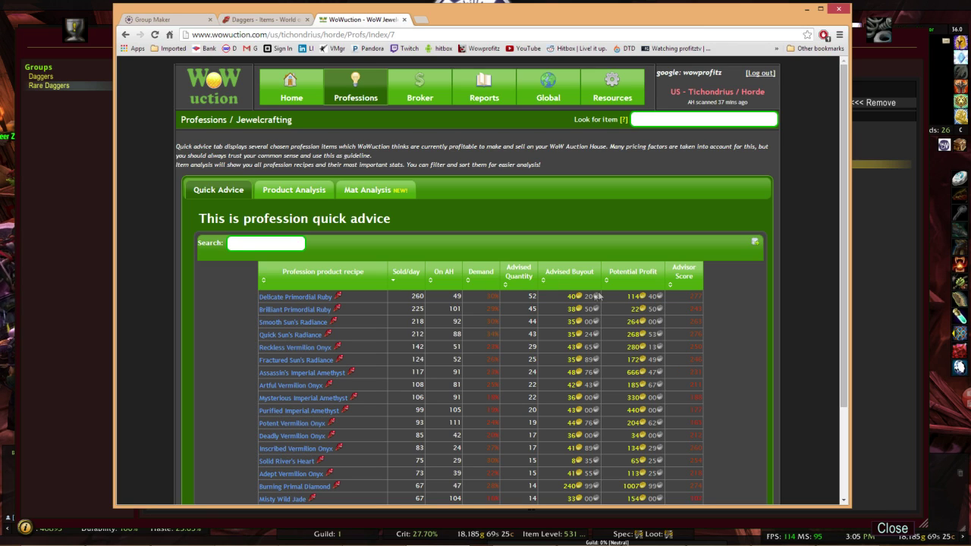
Review the Jewelcrafting product analysis, and open the material analysis sorted by minimum AH price, highest first.
{"action": "left_click", "coordinate": [317, 191]}
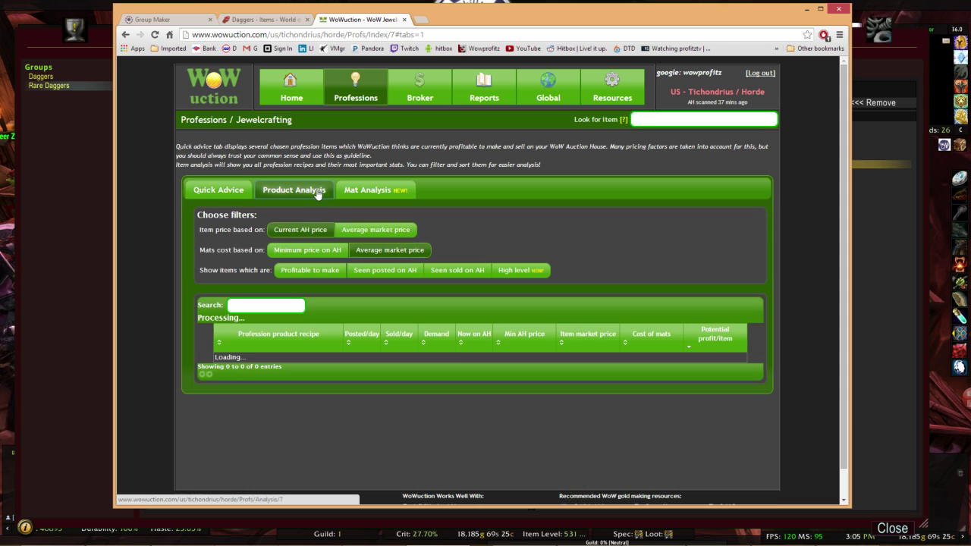
{"action": "scroll", "coordinate": [342, 333], "scroll_direction": "down", "scroll_amount": 2}
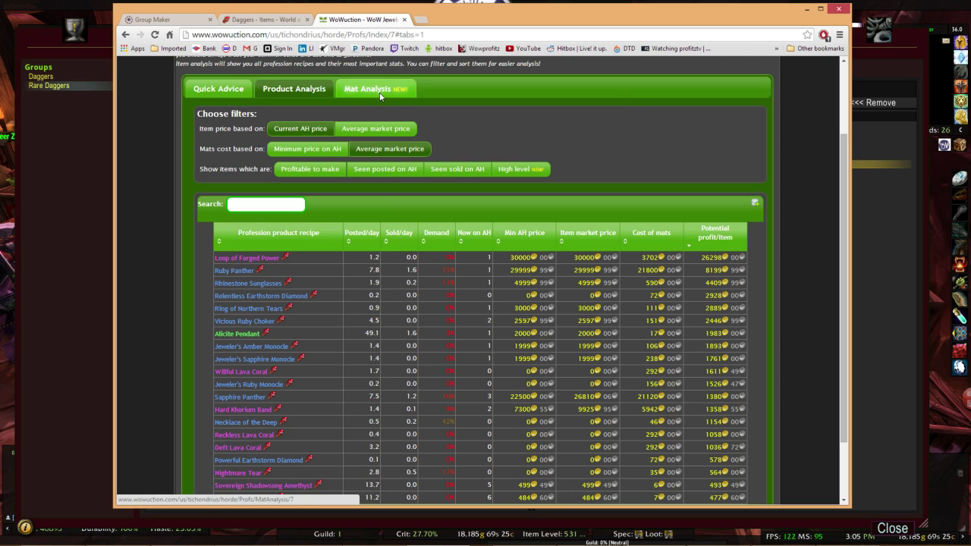
{"action": "left_click", "coordinate": [370, 89]}
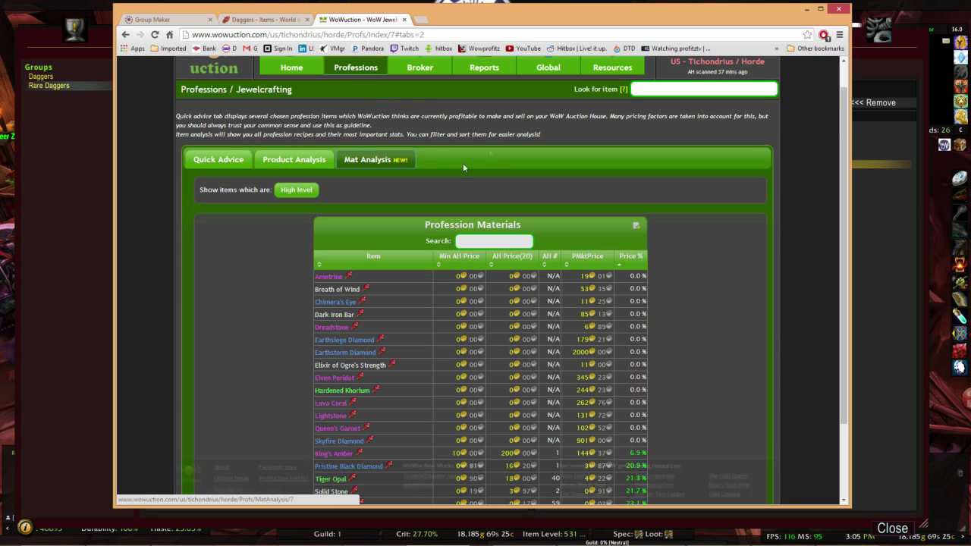
{"action": "left_click", "coordinate": [458, 262]}
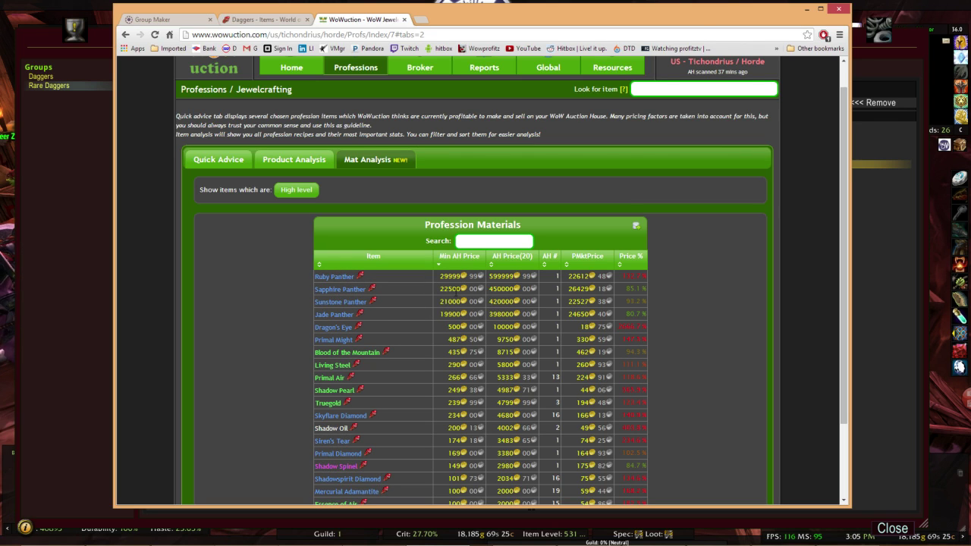
{"action": "scroll", "coordinate": [478, 303], "scroll_direction": "down", "scroll_amount": 1}
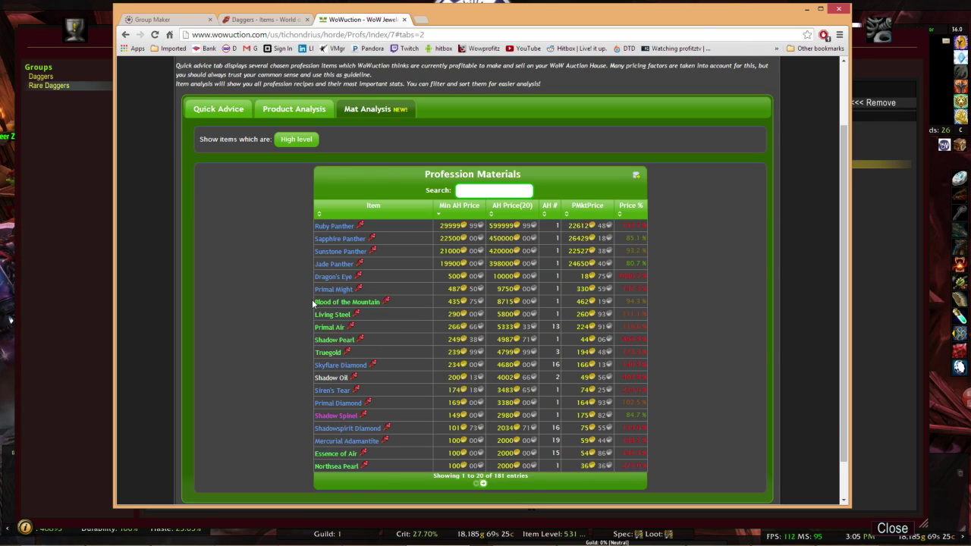
Select the profession material rows from Blood of the Mountain through Truegold and copy them.
{"action": "mouse_move", "coordinate": [317, 306]}
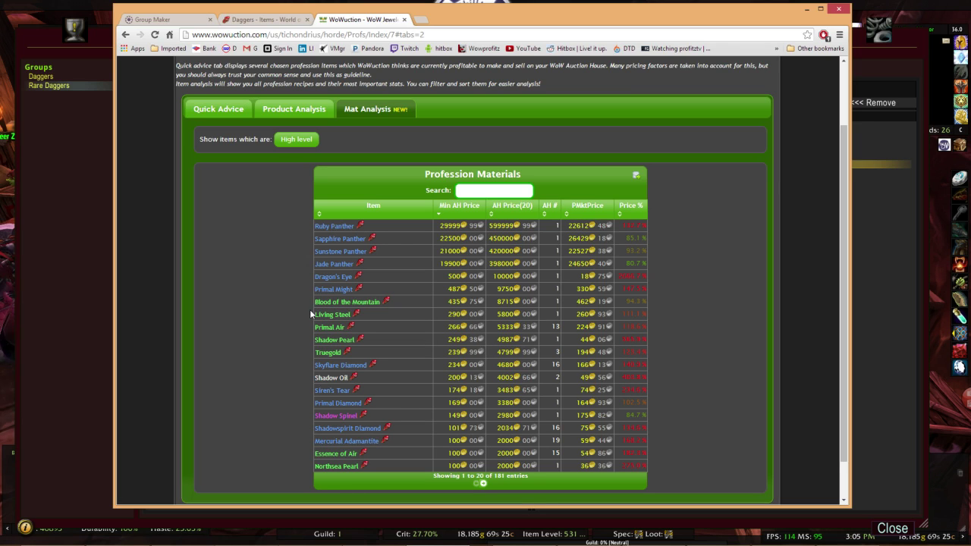
{"action": "left_click_drag", "start_coordinate": [310, 301], "coordinate": [399, 309]}
{"action": "left_click", "coordinate": [399, 310]}
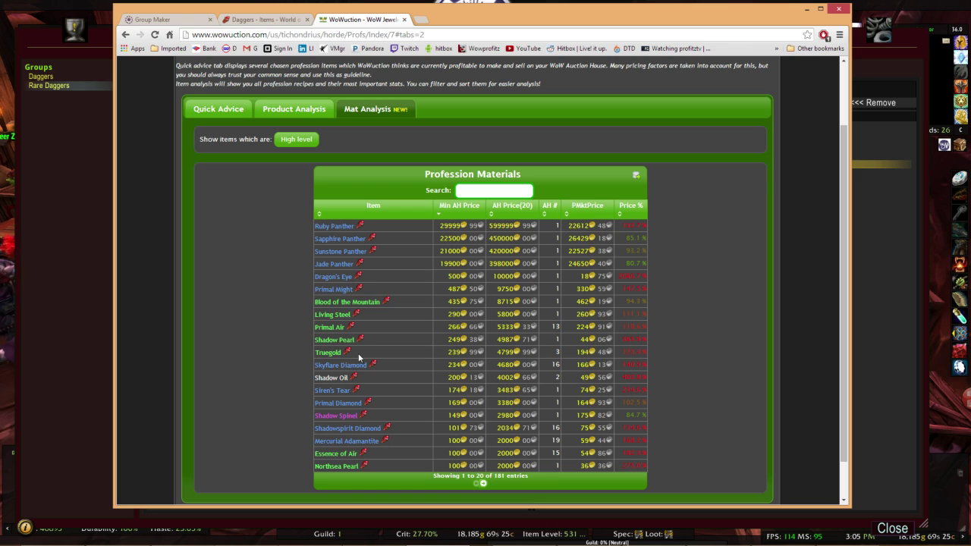
{"action": "triple_click", "coordinate": [326, 346]}
{"action": "left_click_drag", "start_coordinate": [326, 346], "coordinate": [314, 302]}
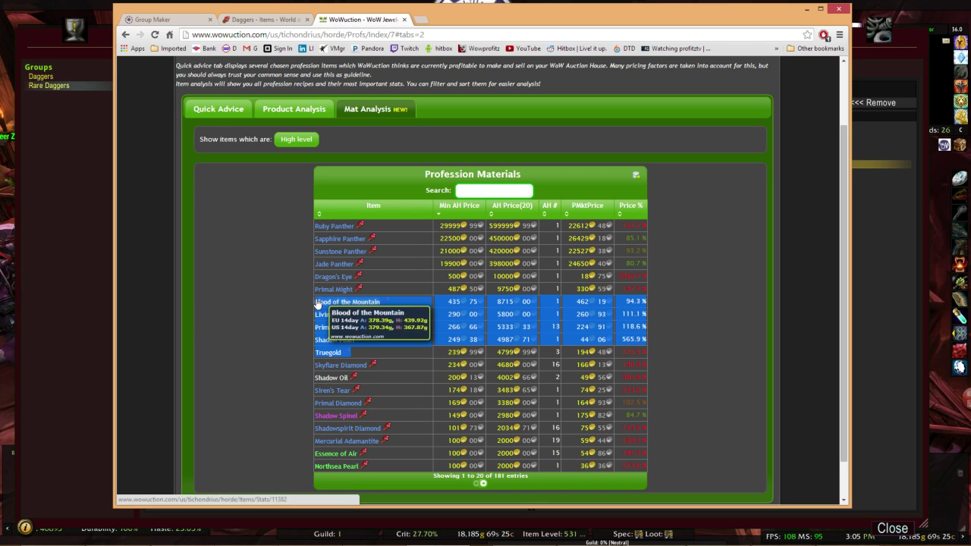
{"action": "right_click", "coordinate": [415, 302]}
{"action": "left_click", "coordinate": [440, 308]}
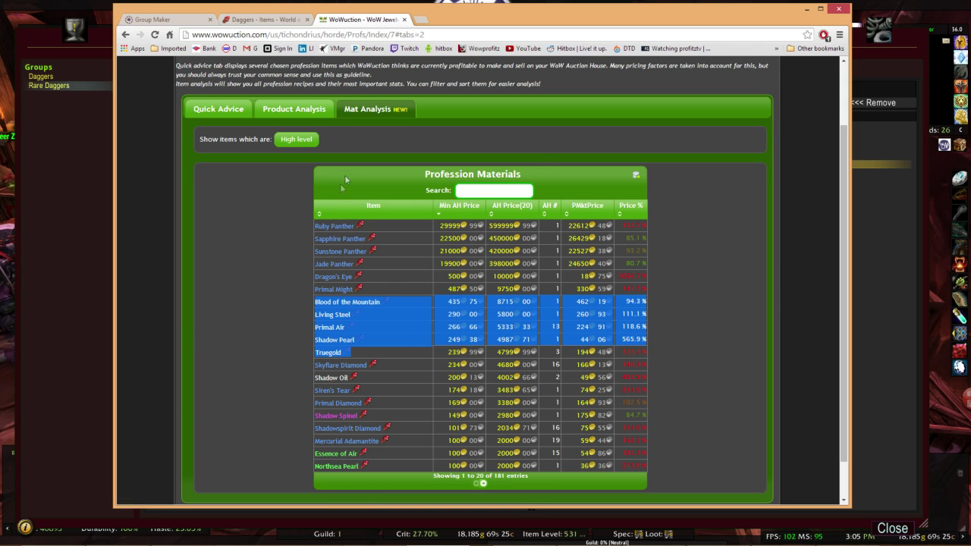
In the TradeSkillMaster Group Maker, reload the page, paste the copied material rows and copy the generated group import string.
{"action": "left_click", "coordinate": [195, 20]}
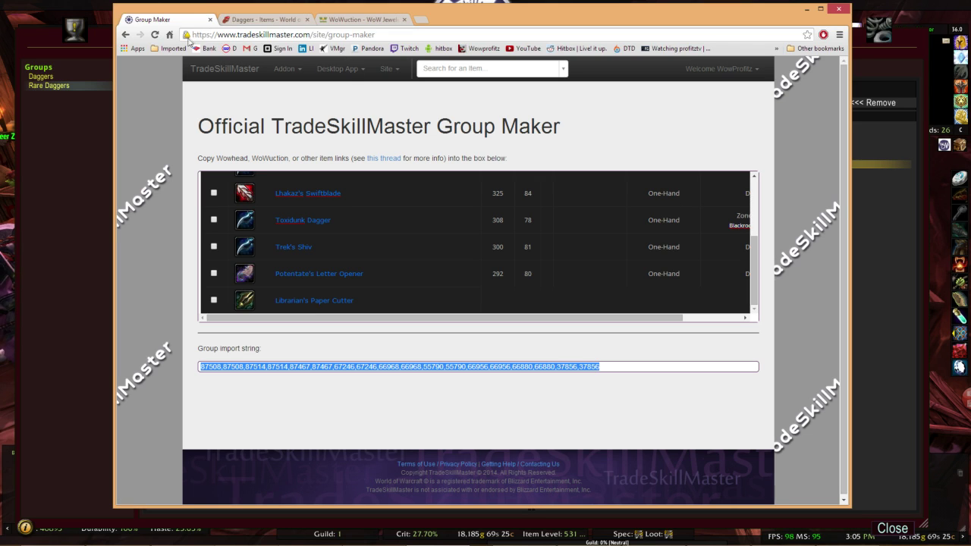
{"action": "key", "text": "F5"}
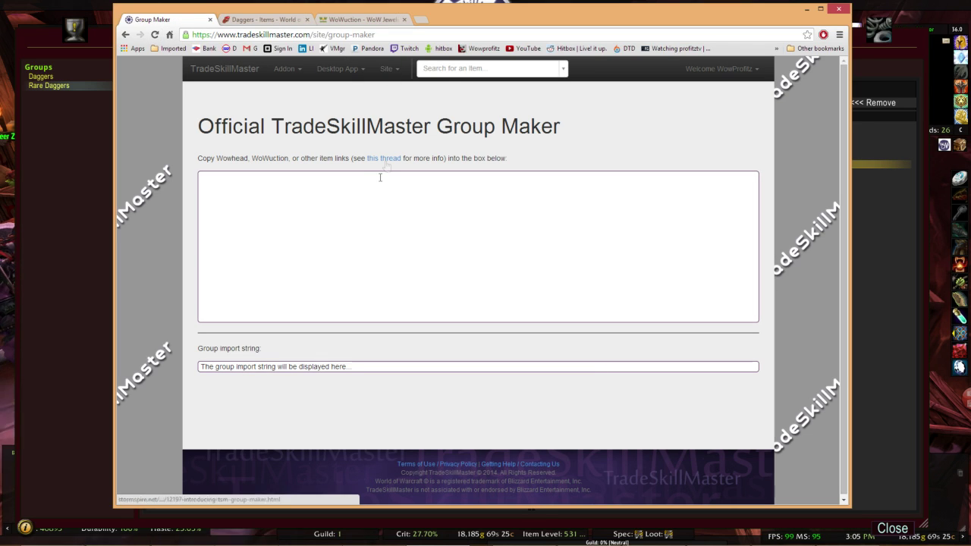
{"action": "left_click", "coordinate": [395, 69]}
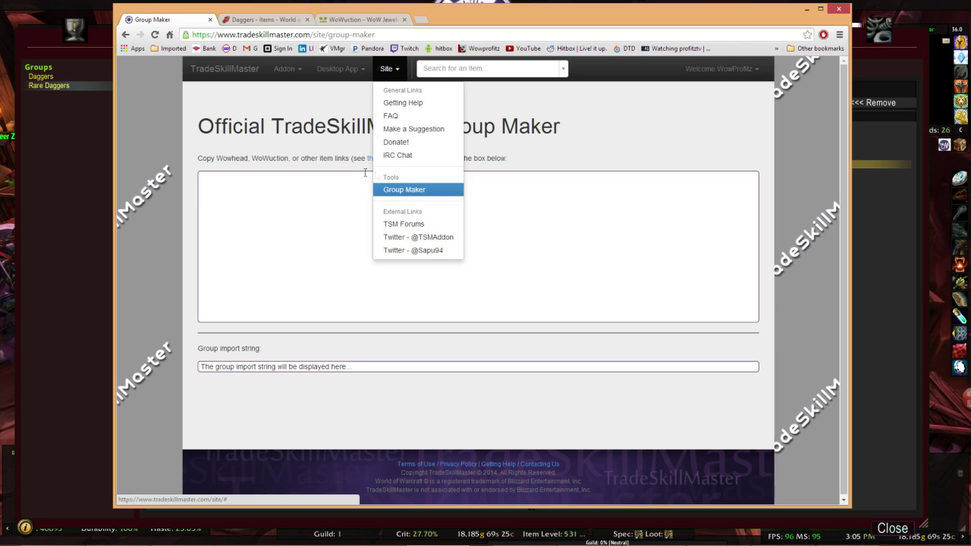
{"action": "left_click", "coordinate": [365, 173]}
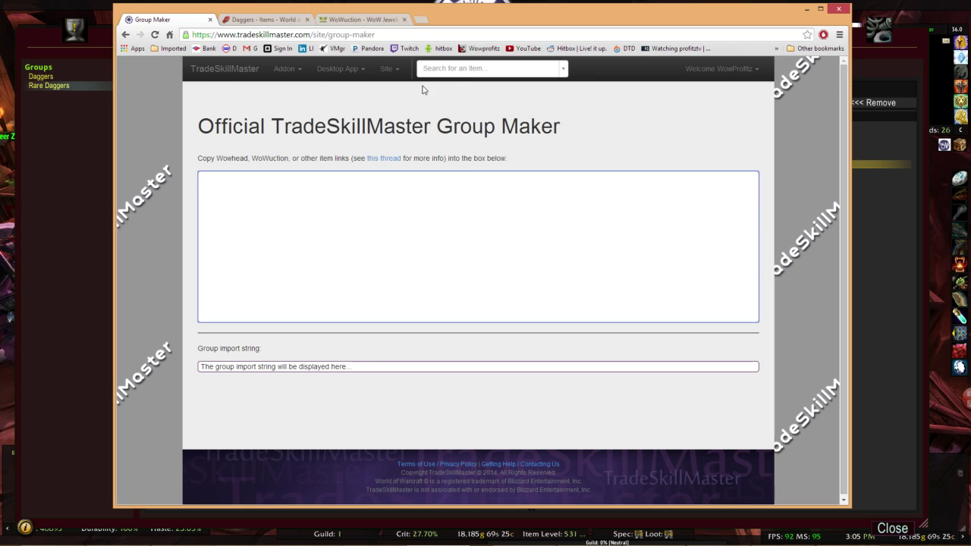
{"action": "left_click", "coordinate": [396, 69]}
{"action": "left_click", "coordinate": [416, 193]}
{"action": "key", "text": "ctrl+v"}
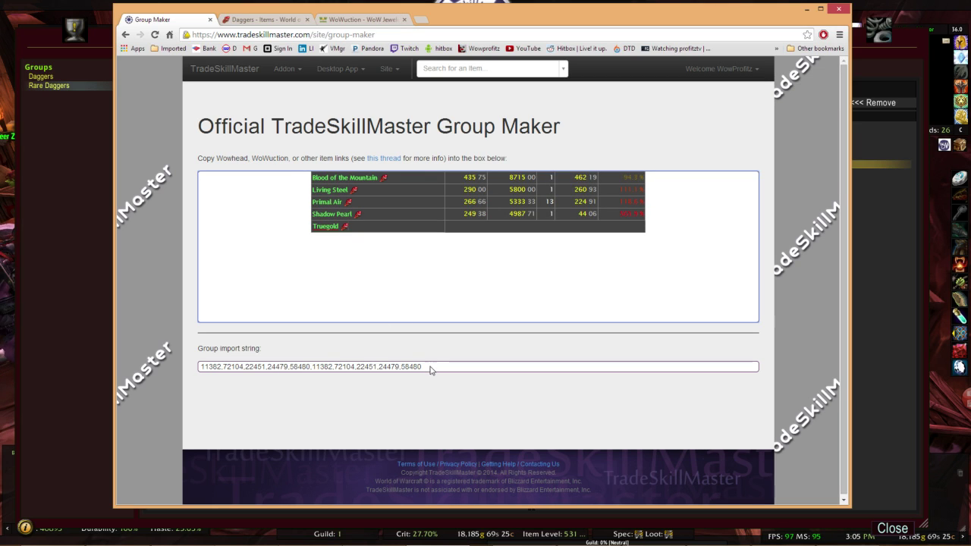
{"action": "left_click_drag", "start_coordinate": [395, 367], "coordinate": [187, 367]}
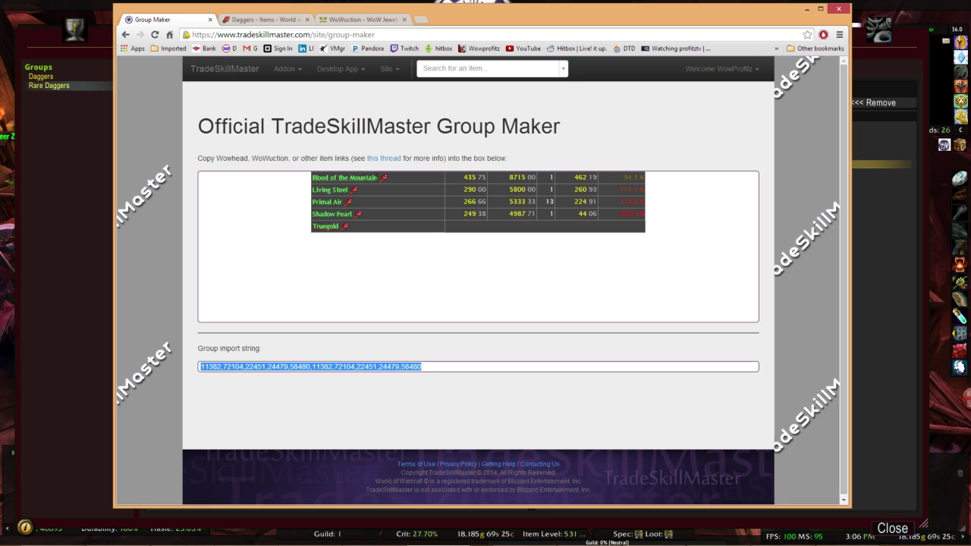
Switch to the TradeSkillMaster groups window in the game and create a group named "Flippable materials".
{"action": "left_click", "coordinate": [76, 174]}
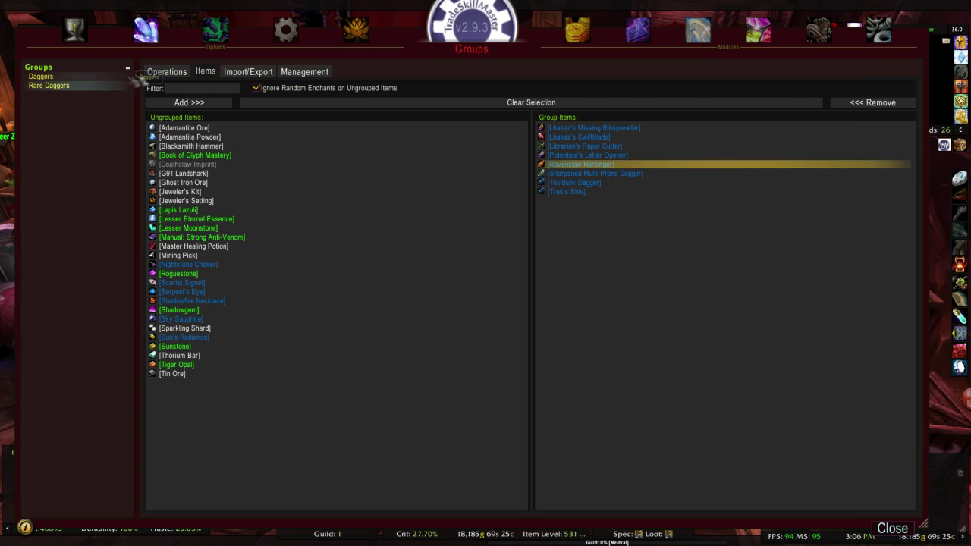
{"action": "left_click", "coordinate": [68, 68]}
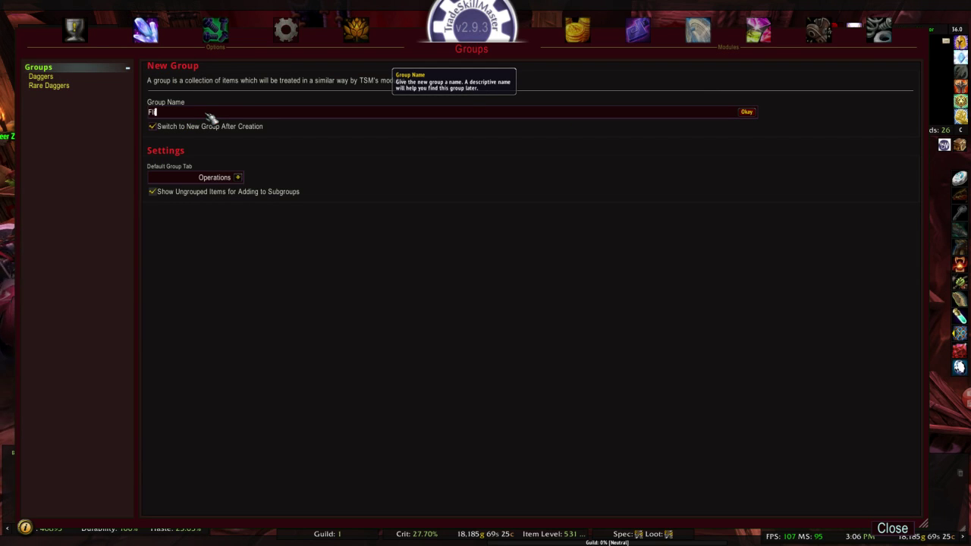
{"action": "type", "text": "Flippable matter"}
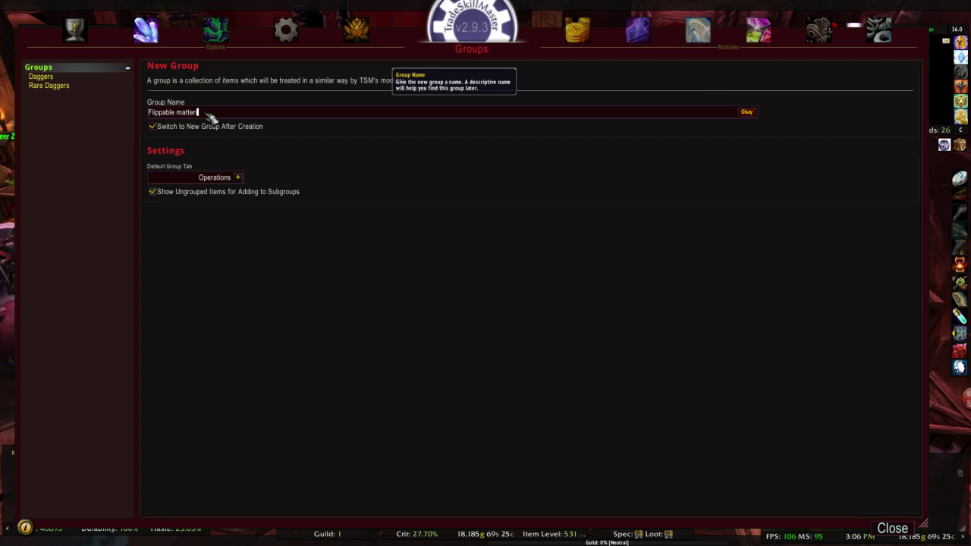
{"action": "key", "text": "BackSpace"}
{"action": "key", "text": "BackSpace"}
{"action": "key", "text": "Return"}
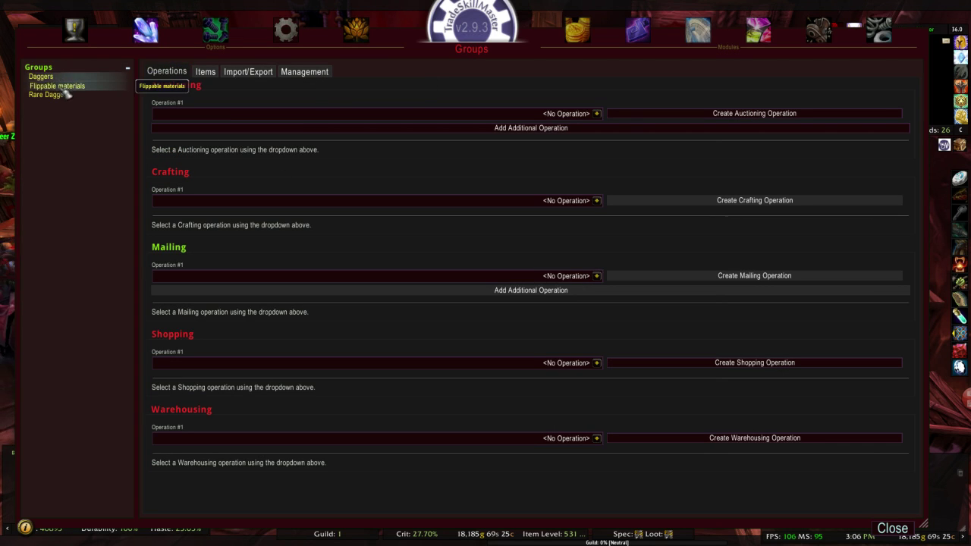
Import the item string 11382,72104,22451,24479,58480,11382,72104,22451,24479,58480 into the Flippable materials group.
{"action": "left_click", "coordinate": [205, 72]}
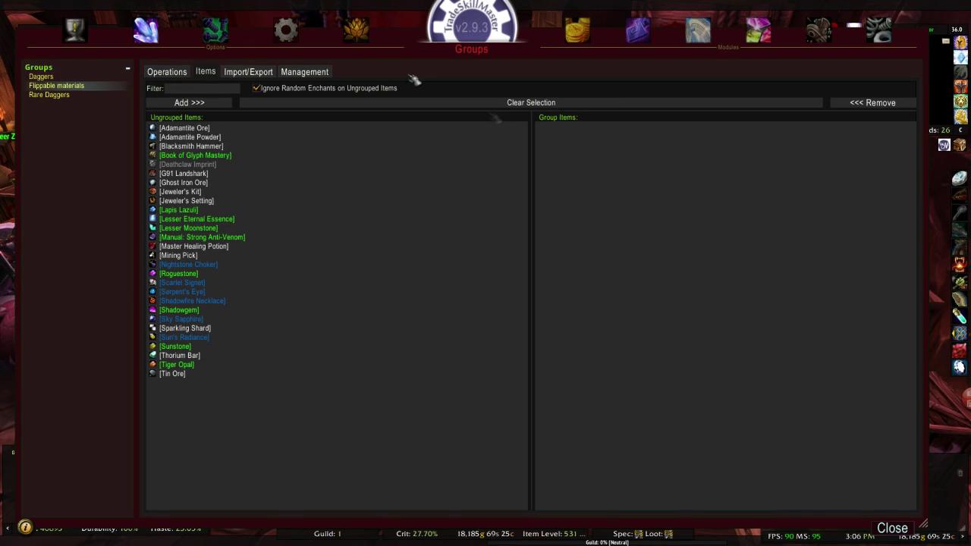
{"action": "left_click", "coordinate": [248, 72]}
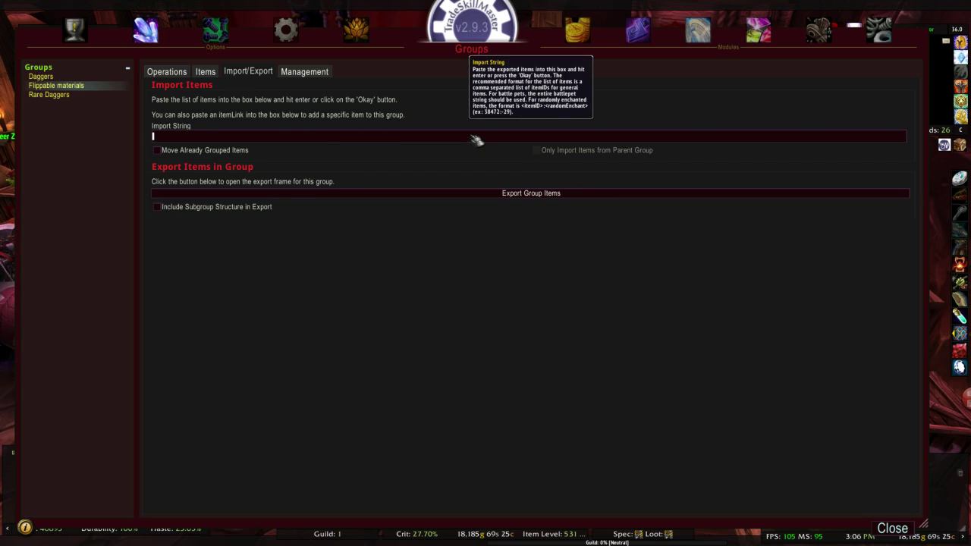
{"action": "key", "text": "ctrl+v"}
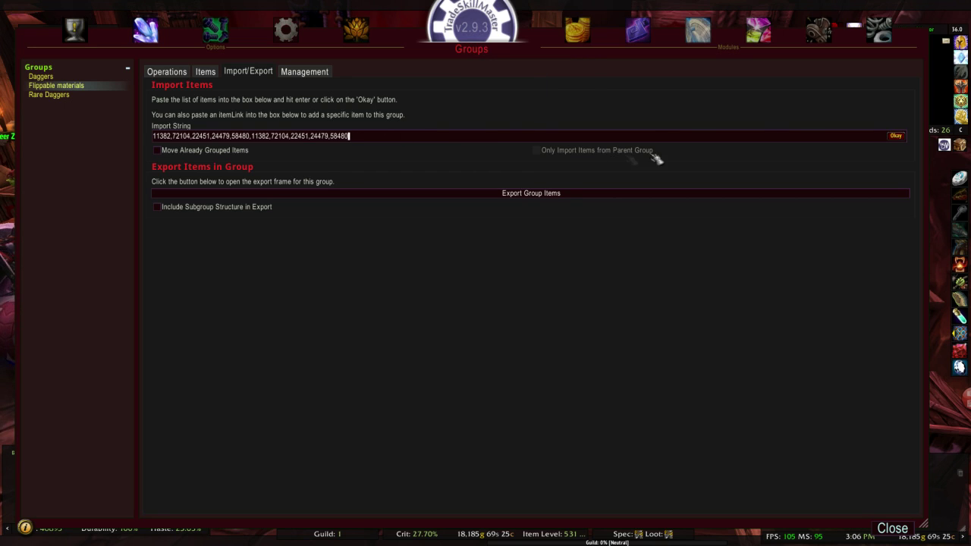
{"action": "left_click", "coordinate": [897, 137]}
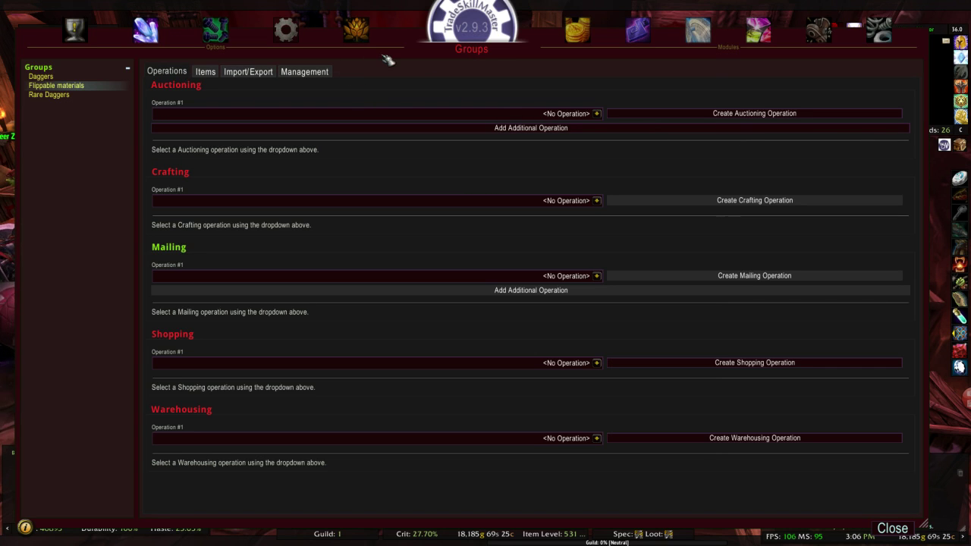
Repeat the import of the same copied item string into the Flippable materials group.
{"action": "left_click", "coordinate": [248, 71]}
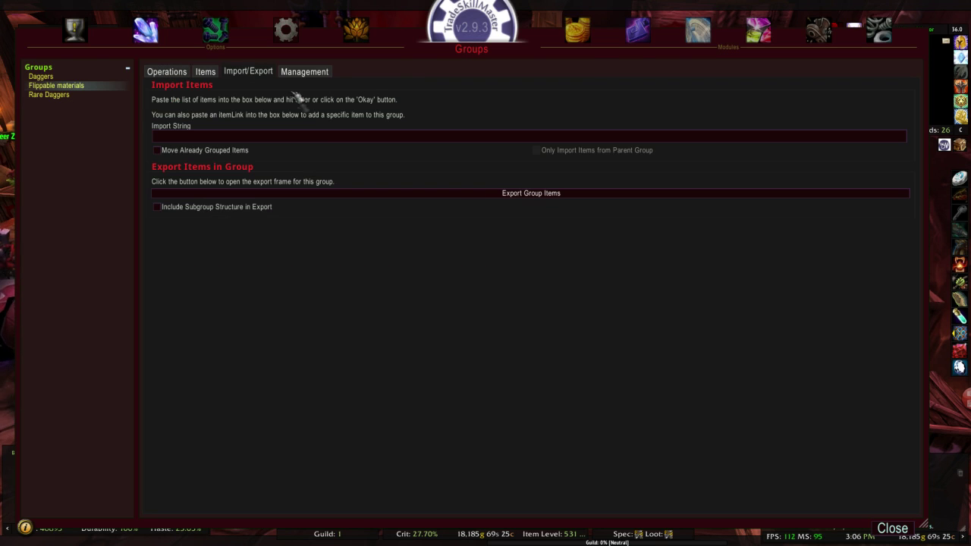
{"action": "left_click", "coordinate": [329, 138]}
{"action": "key", "text": "ctrl+v"}
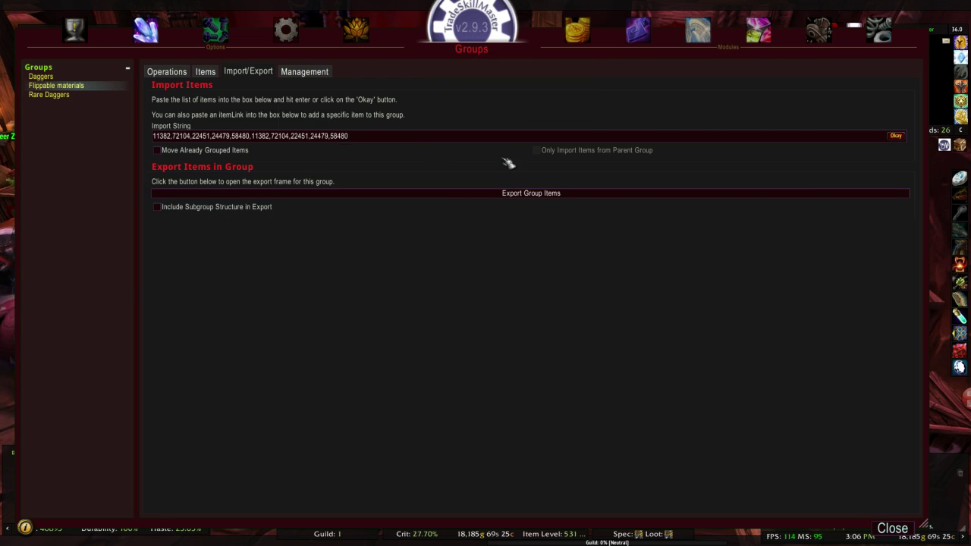
{"action": "left_click", "coordinate": [897, 136]}
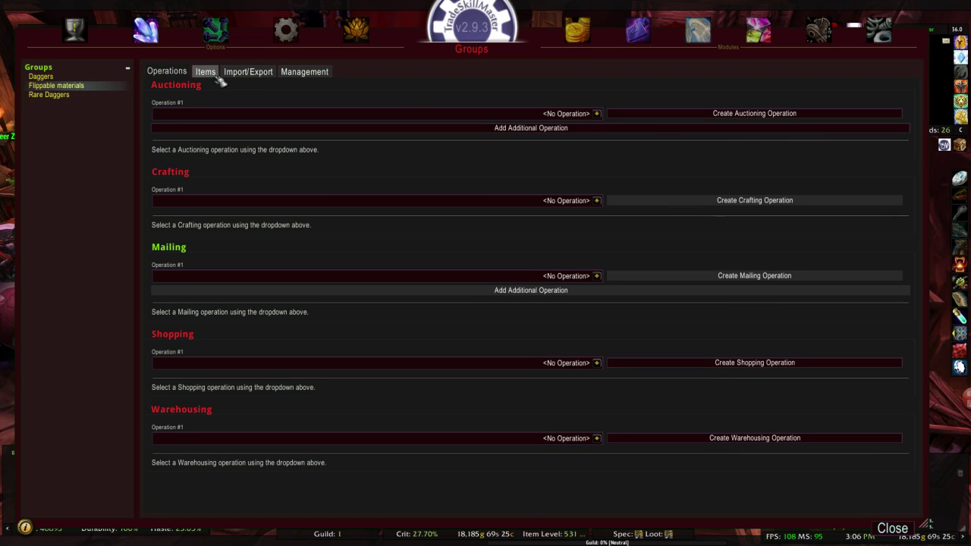
Show the items of the Flippable materials group and remove Primal Air from it.
{"action": "left_click", "coordinate": [212, 73]}
{"action": "left_click", "coordinate": [228, 73]}
{"action": "left_click", "coordinate": [214, 73]}
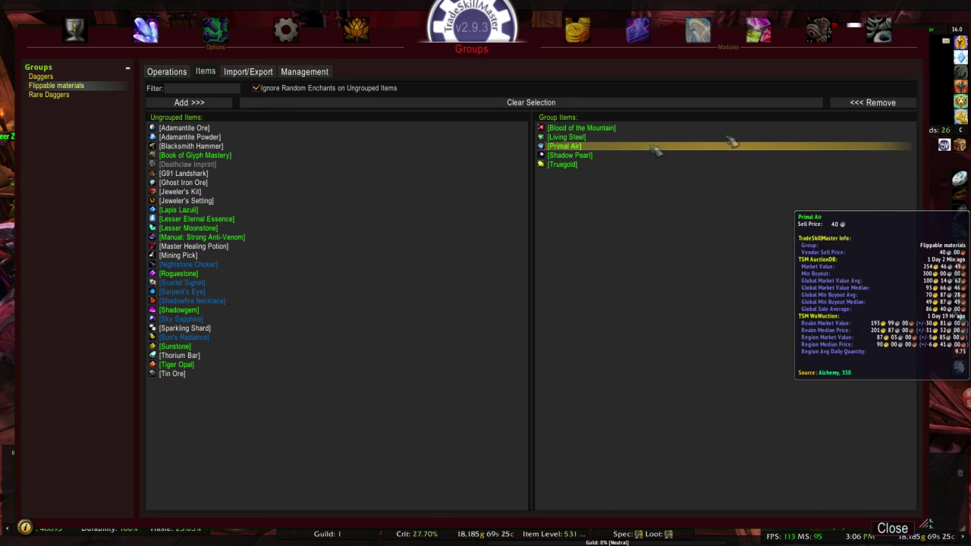
{"action": "left_click", "coordinate": [872, 103]}
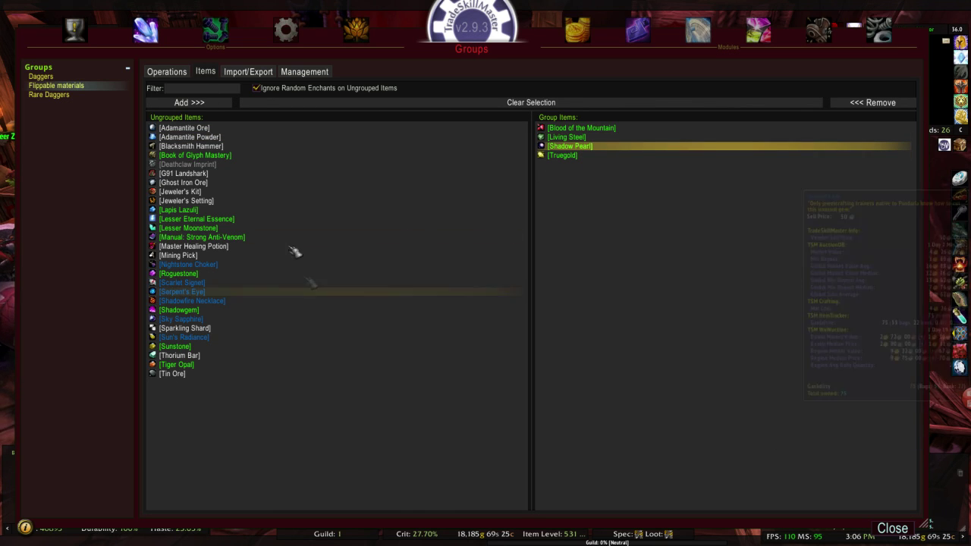
Import the copied item string 11382,72104,22451,24479,58480,11382,72104,22451,24479,58480 into the Flippable materials group again.
{"action": "left_click", "coordinate": [169, 72]}
{"action": "left_click", "coordinate": [243, 71]}
{"action": "left_click", "coordinate": [296, 137]}
{"action": "key", "text": "ctrl+v"}
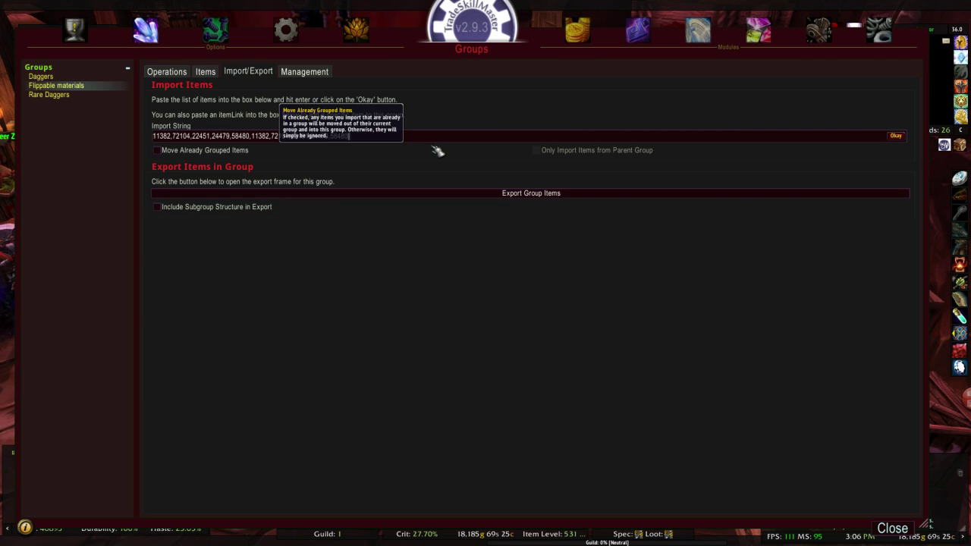
{"action": "left_click", "coordinate": [901, 138]}
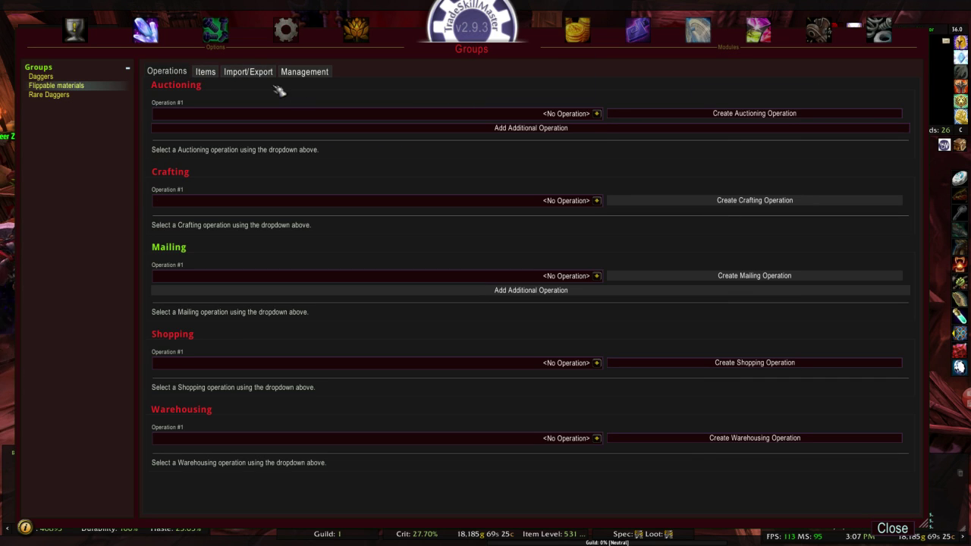
Remove Living Steel from the Flippable materials group and restore it by re-importing the same item string.
{"action": "left_click", "coordinate": [208, 71]}
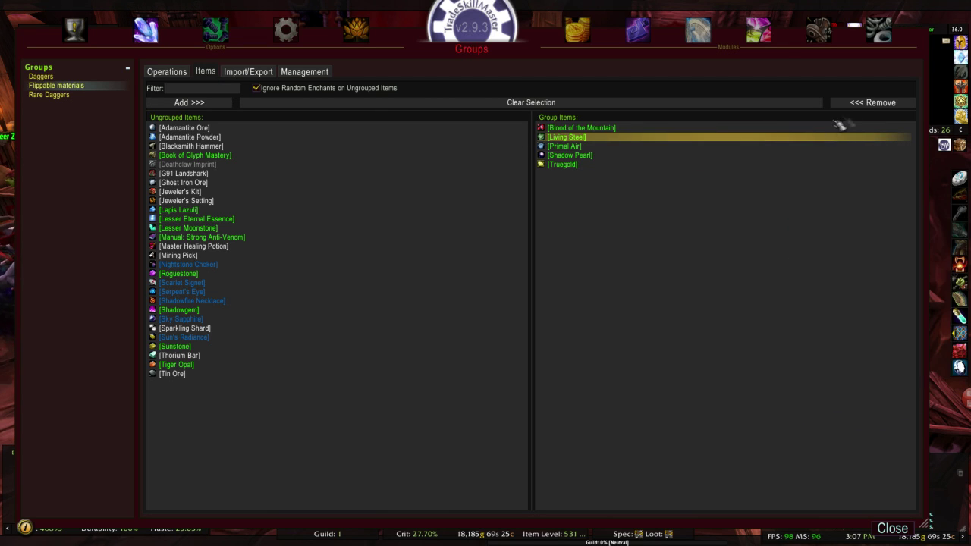
{"action": "left_click", "coordinate": [873, 103]}
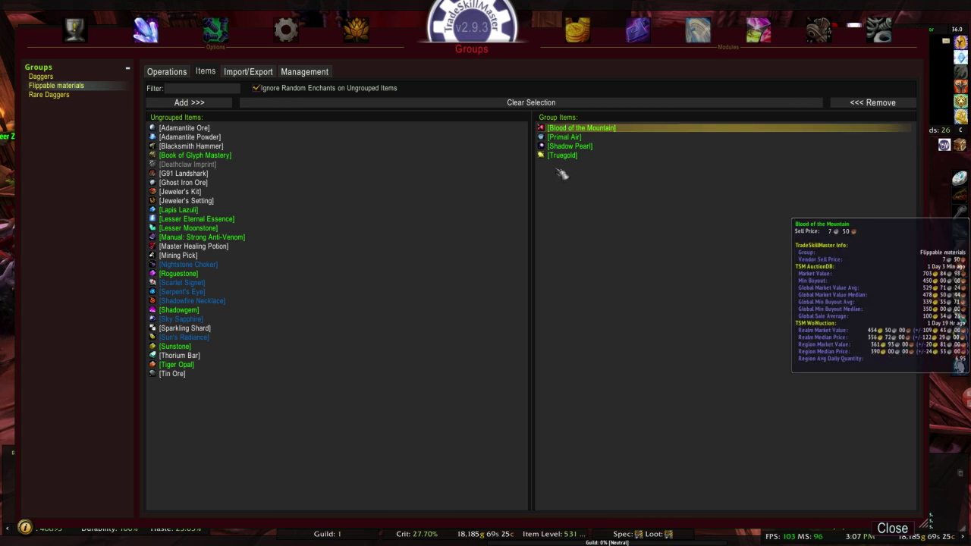
{"action": "left_click", "coordinate": [167, 71]}
{"action": "left_click", "coordinate": [206, 72]}
{"action": "left_click", "coordinate": [261, 71]}
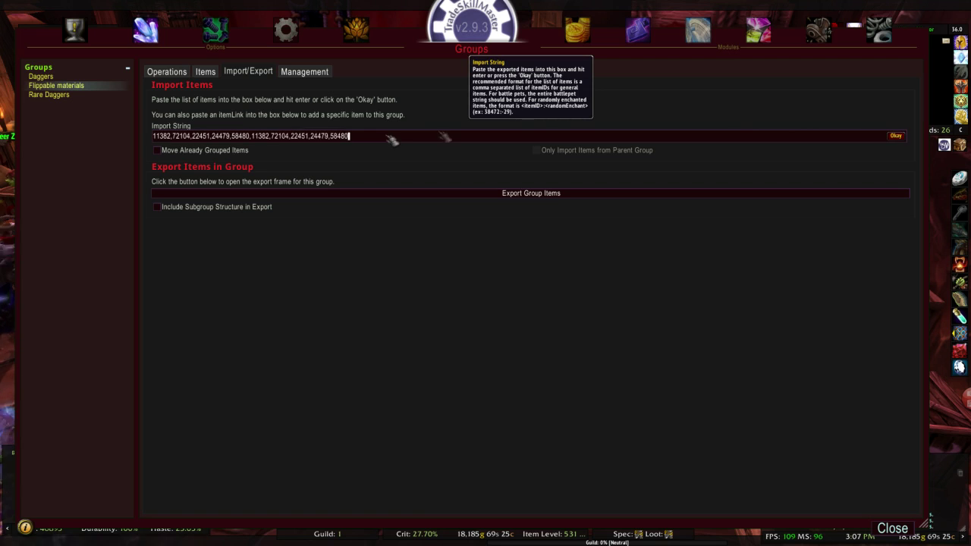
{"action": "left_click", "coordinate": [896, 136]}
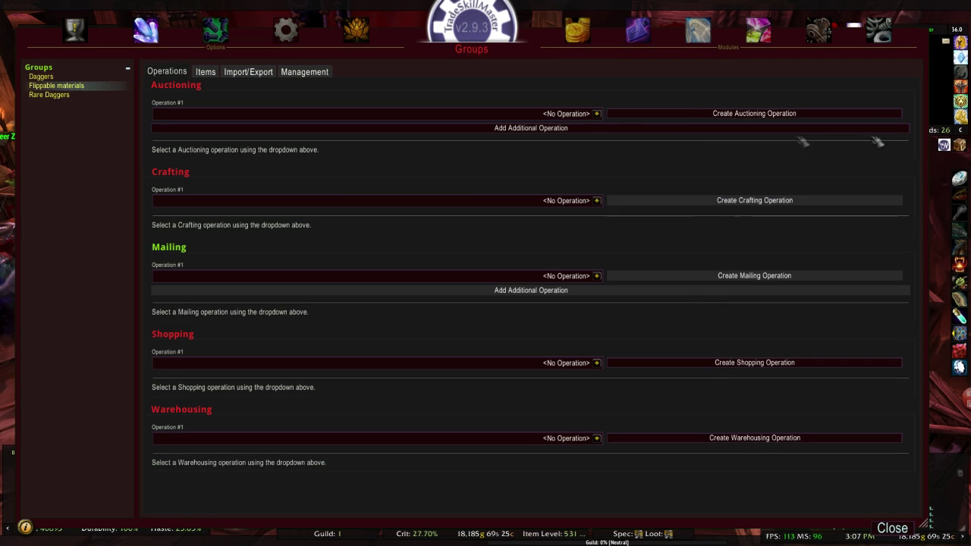
Show the items of the Flippable materials group and remove Living Steel from it.
{"action": "left_click", "coordinate": [265, 74]}
{"action": "left_click", "coordinate": [213, 73]}
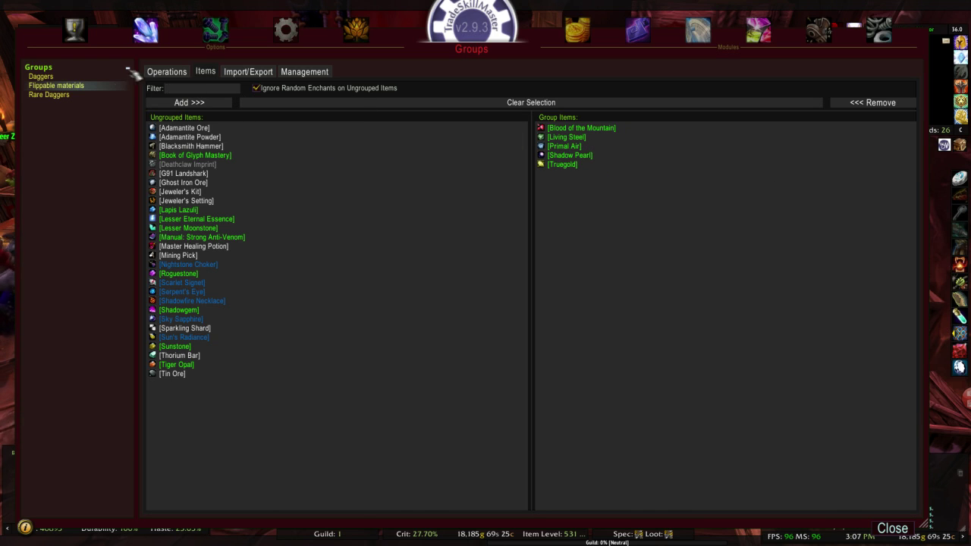
{"action": "left_click", "coordinate": [565, 138]}
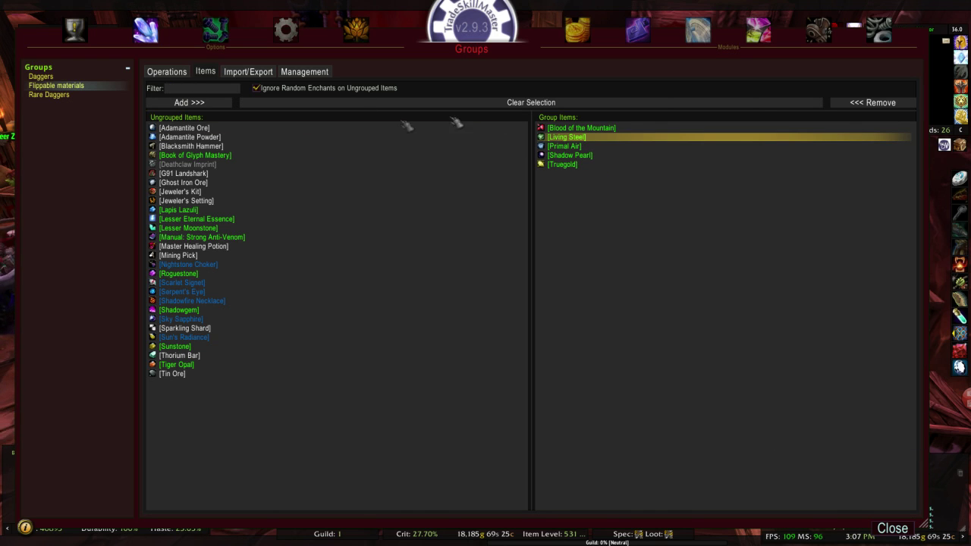
{"action": "left_click", "coordinate": [880, 102]}
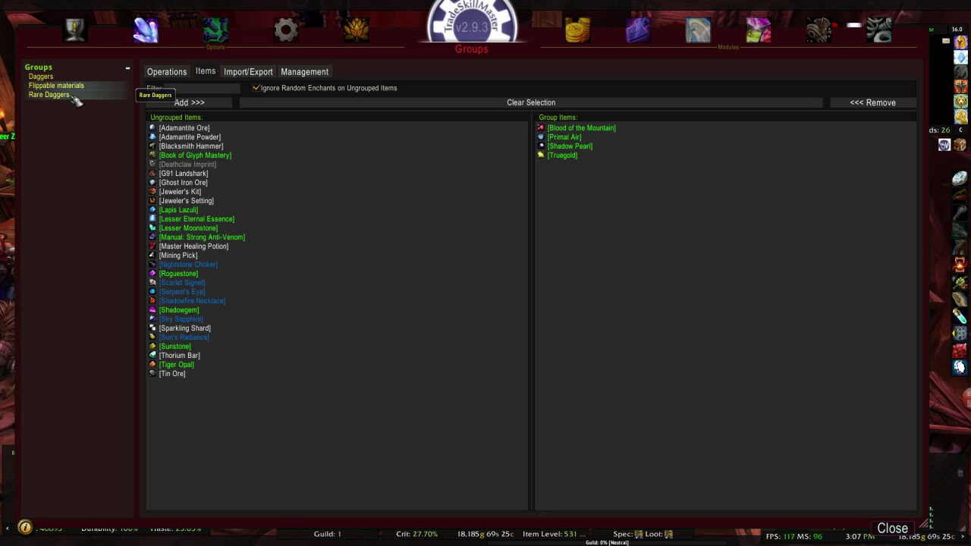
Reposition the TradeSkillMaster groups window and show the operations of the Flippable materials group.
{"action": "left_click_drag", "start_coordinate": [472, 37], "coordinate": [476, 47]}
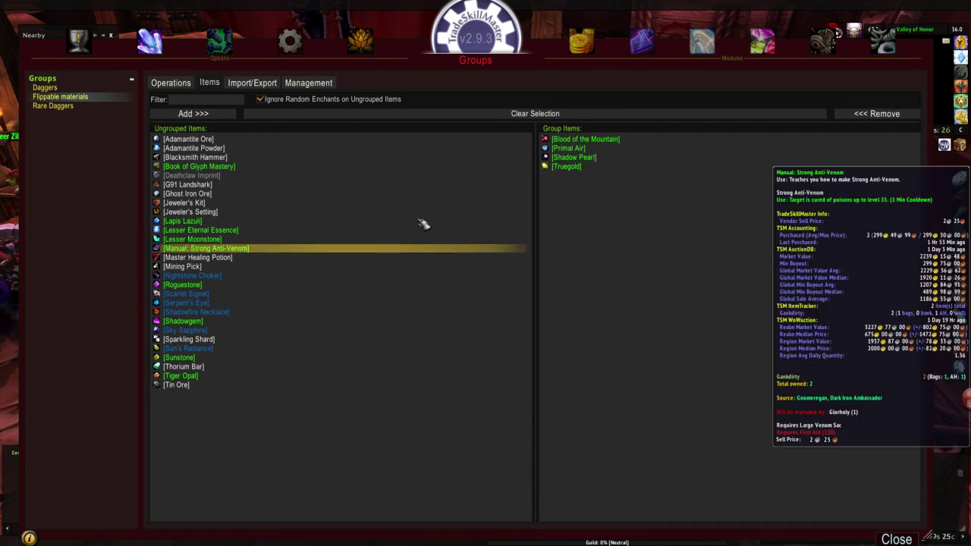
{"action": "mouse_move", "coordinate": [476, 47]}
{"action": "left_mouse_down"}
{"action": "mouse_move", "coordinate": [491, 50]}
{"action": "mouse_move", "coordinate": [451, 40]}
{"action": "mouse_move", "coordinate": [478, 30]}
{"action": "left_mouse_up"}
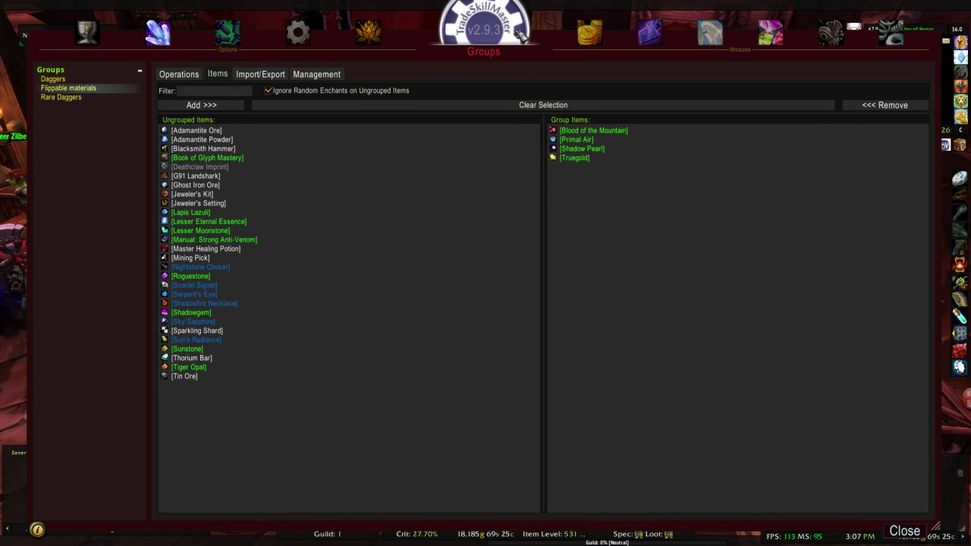
{"action": "left_click", "coordinate": [191, 73]}
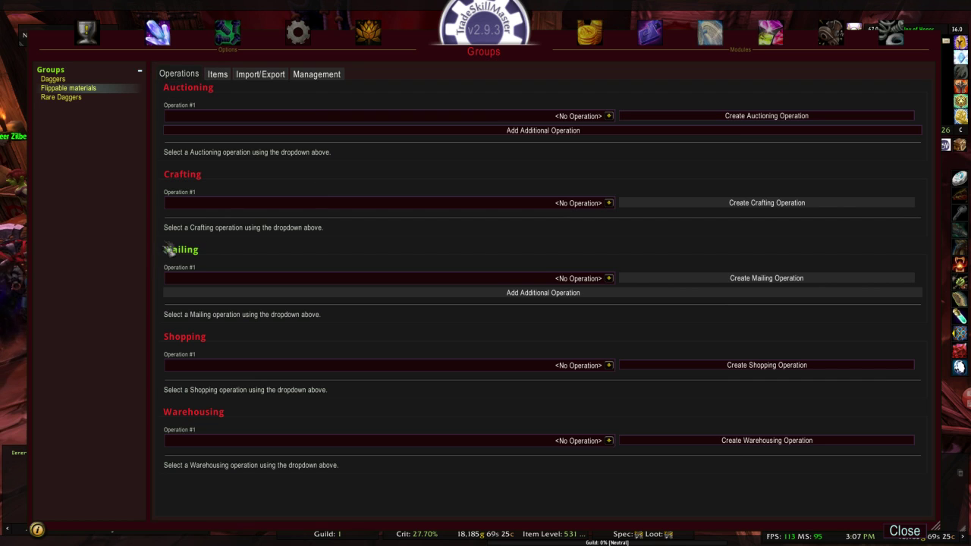
Switch to the browser and reopen the TradeSkillMaster Group Maker so its item box is empty.
{"action": "key", "text": "alt+Tab"}
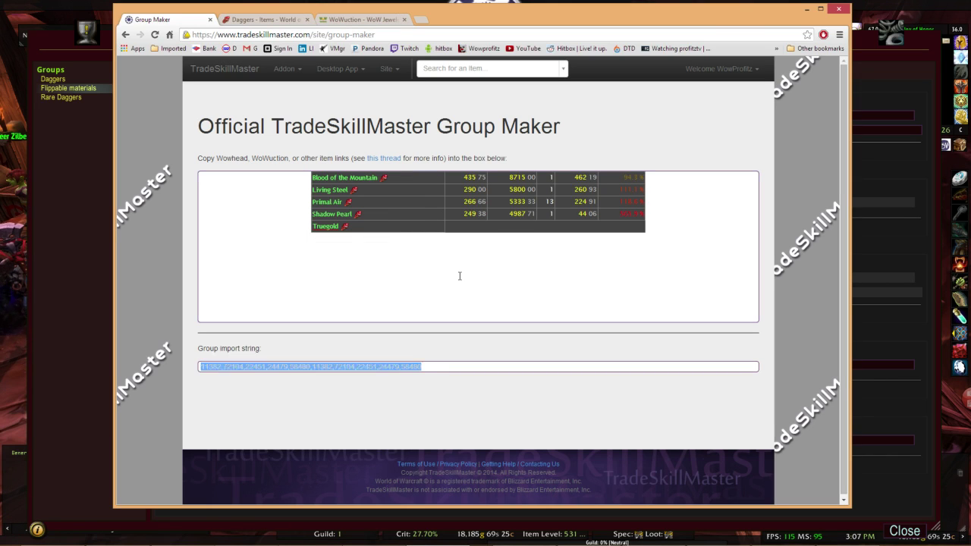
{"action": "left_click", "coordinate": [455, 274]}
{"action": "left_click", "coordinate": [387, 70]}
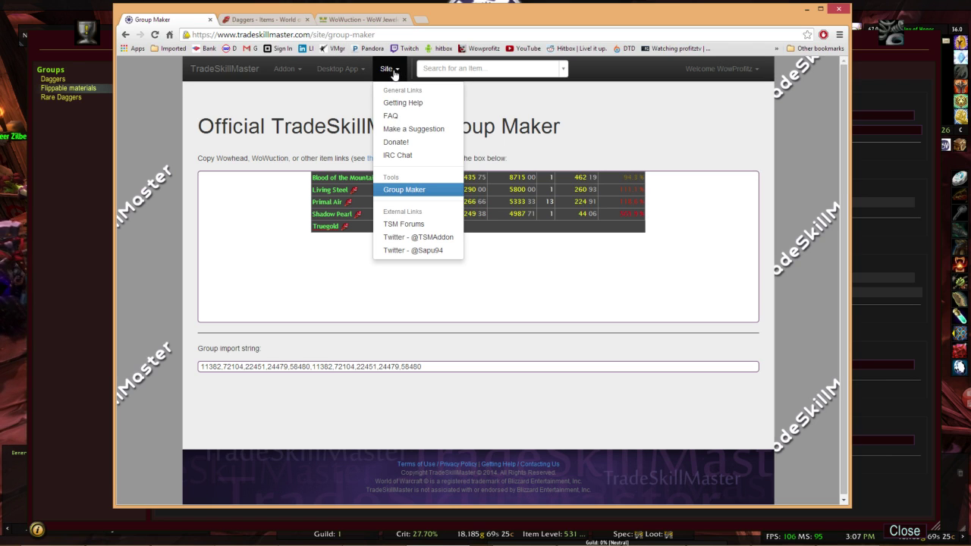
{"action": "left_click", "coordinate": [409, 193]}
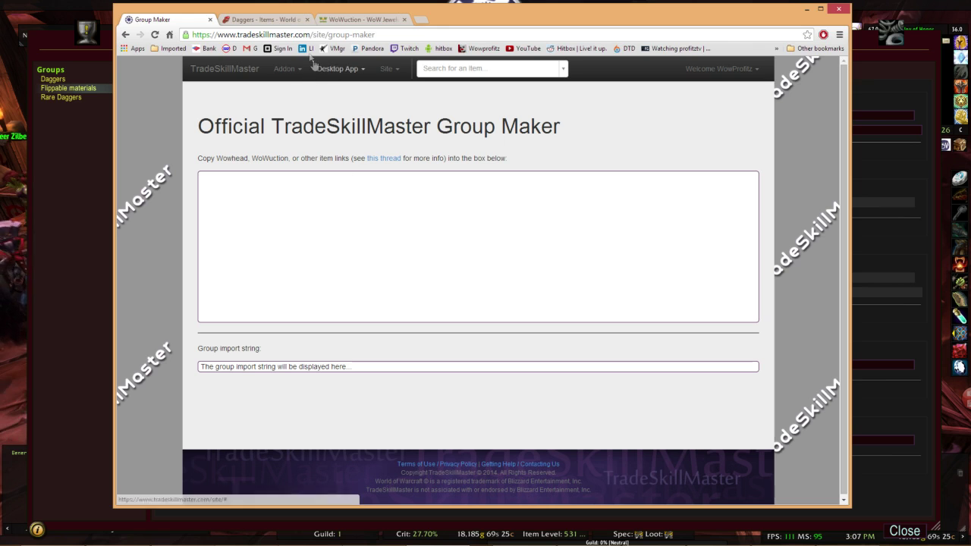
Clear the minimum and maximum item level in Wowhead's Daggers filter and apply the filter.
{"action": "left_click", "coordinate": [261, 19]}
{"action": "scroll", "coordinate": [376, 125], "scroll_direction": "up", "scroll_amount": 3}
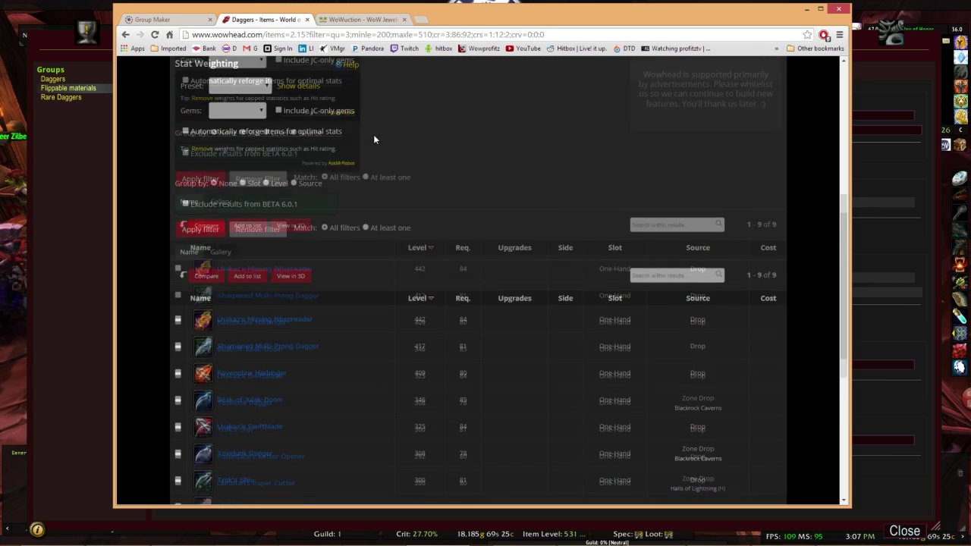
{"action": "scroll", "coordinate": [374, 139], "scroll_direction": "up", "scroll_amount": 3}
{"action": "scroll", "coordinate": [289, 214], "scroll_direction": "up", "scroll_amount": 2}
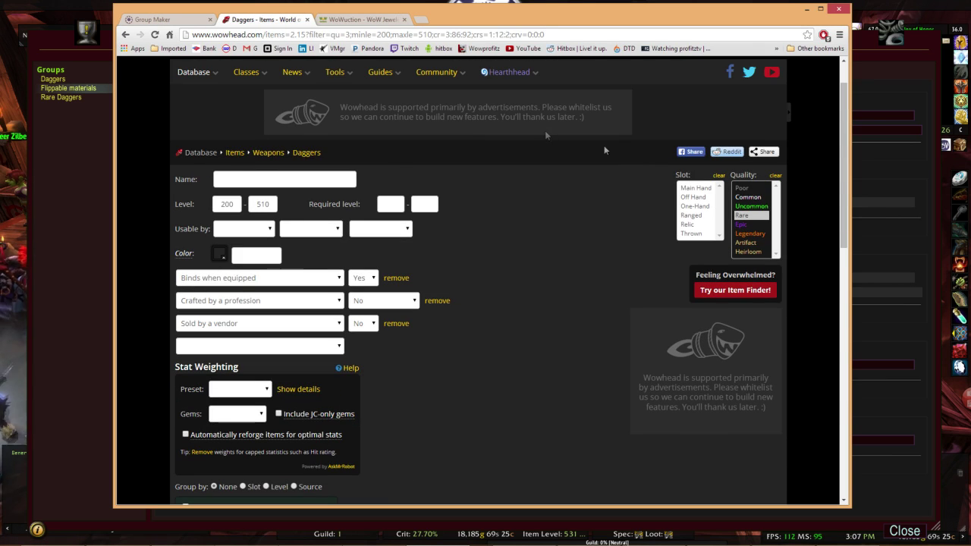
{"action": "double_click", "coordinate": [226, 204]}
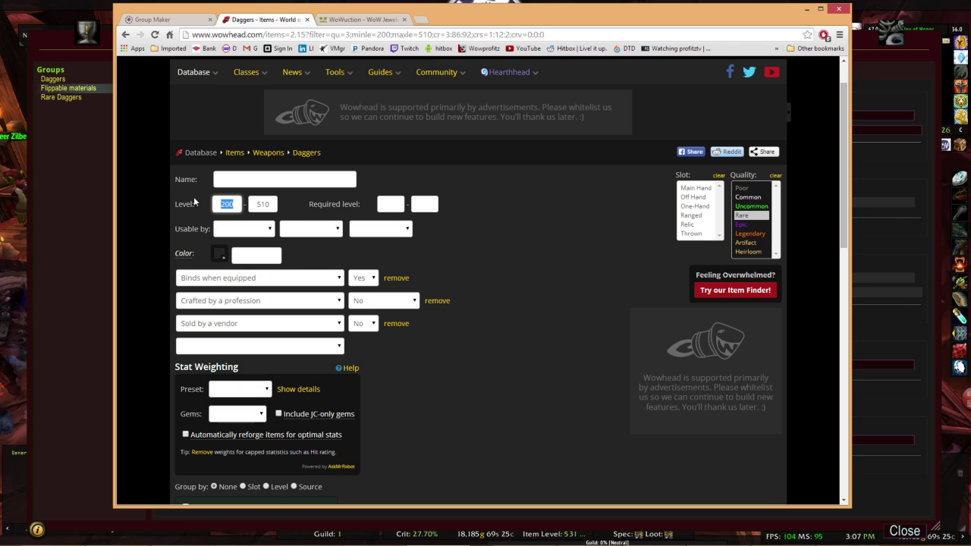
{"action": "key", "text": "BackSpace"}
{"action": "key", "text": "Tab"}
{"action": "key", "text": "BackSpace"}
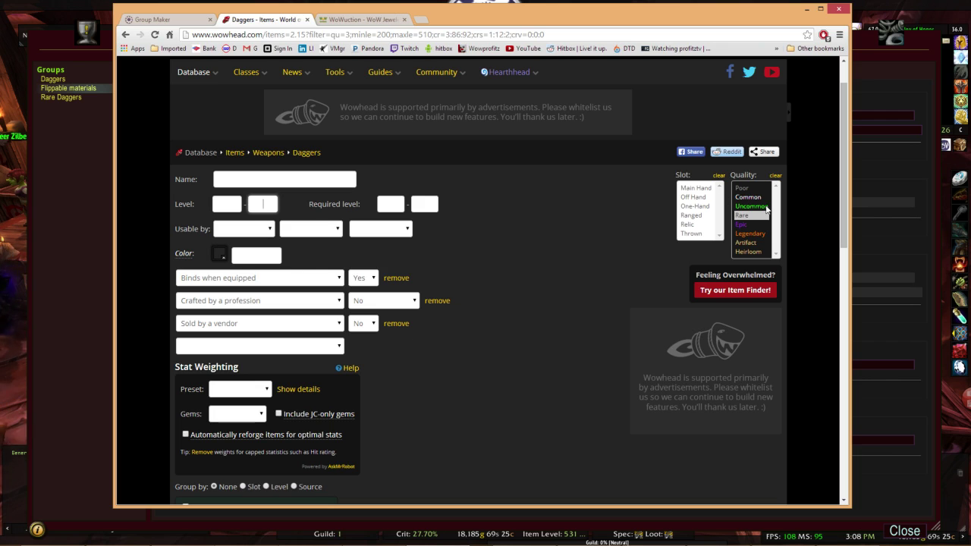
{"action": "key", "text": "Return"}
Open Wowhead's Plate armor category with the current filters kept and look through the listed items.
{"action": "mouse_move", "coordinate": [216, 256]}
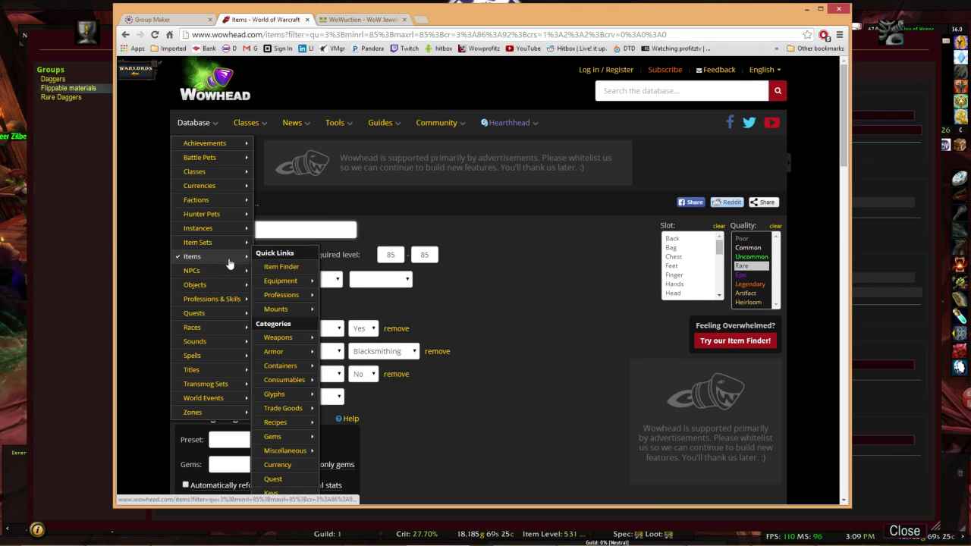
{"action": "mouse_move", "coordinate": [289, 355]}
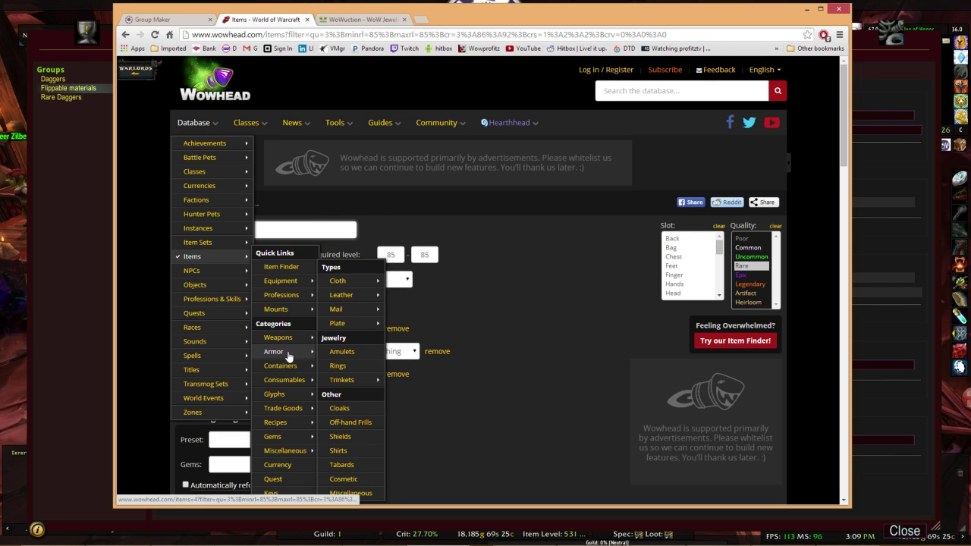
{"action": "left_click", "coordinate": [361, 324]}
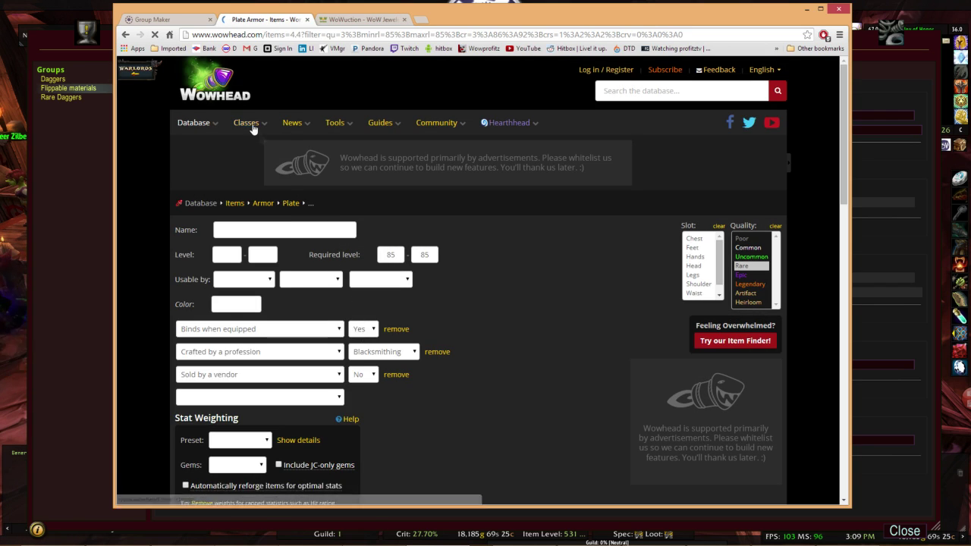
{"action": "mouse_move", "coordinate": [251, 126]}
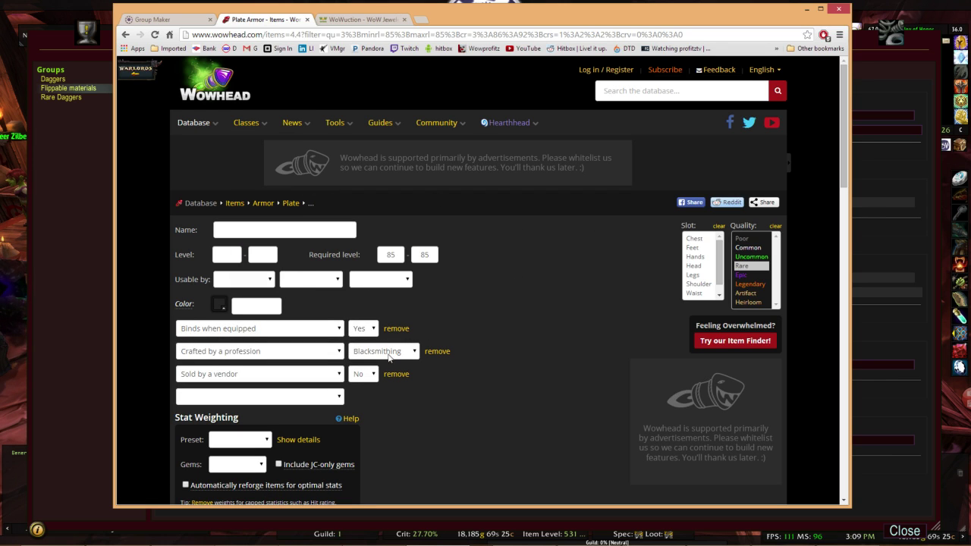
{"action": "scroll", "coordinate": [391, 360], "scroll_direction": "down", "scroll_amount": 3}
{"action": "scroll", "coordinate": [297, 357], "scroll_direction": "down", "scroll_amount": 5}
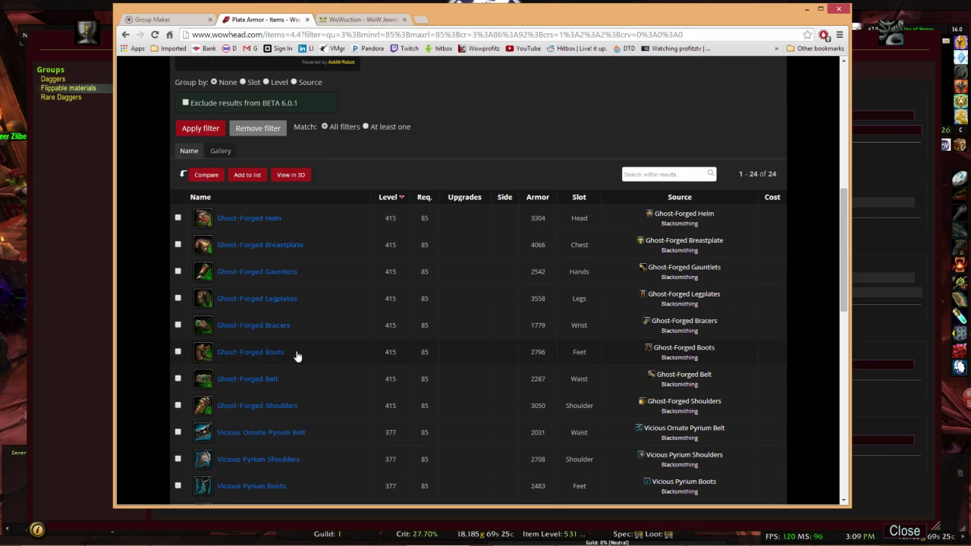
{"action": "scroll", "coordinate": [297, 357], "scroll_direction": "up", "scroll_amount": 7}
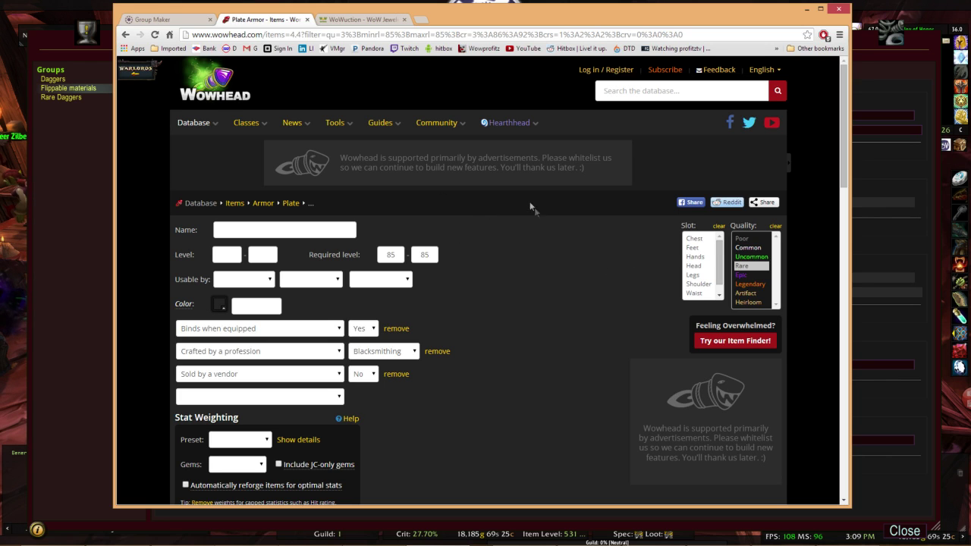
Reposition the browser window, check WoWuction's profession materials list, and look over the Wowhead plate armor results again.
{"action": "left_click_drag", "start_coordinate": [486, 13], "coordinate": [497, 30]}
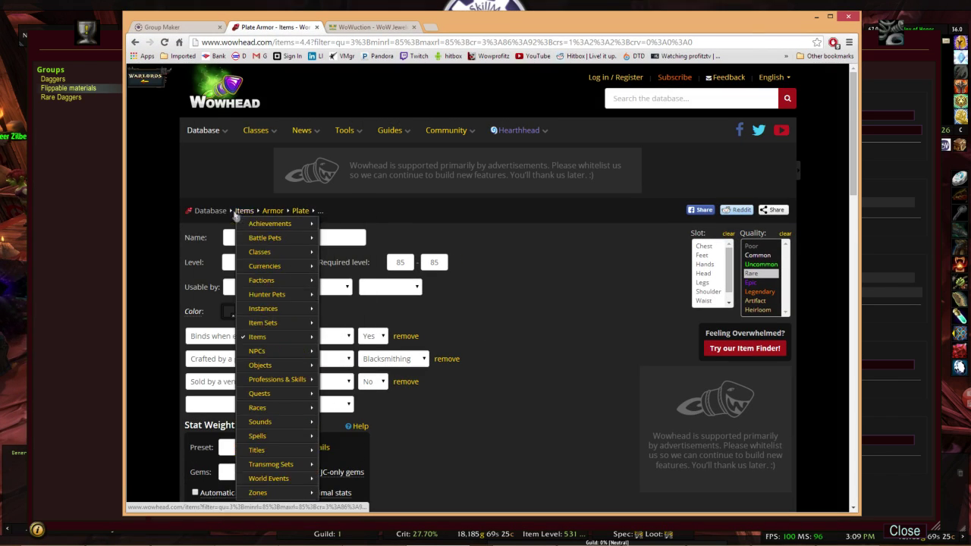
{"action": "mouse_move", "coordinate": [301, 210]}
{"action": "left_click", "coordinate": [368, 27]}
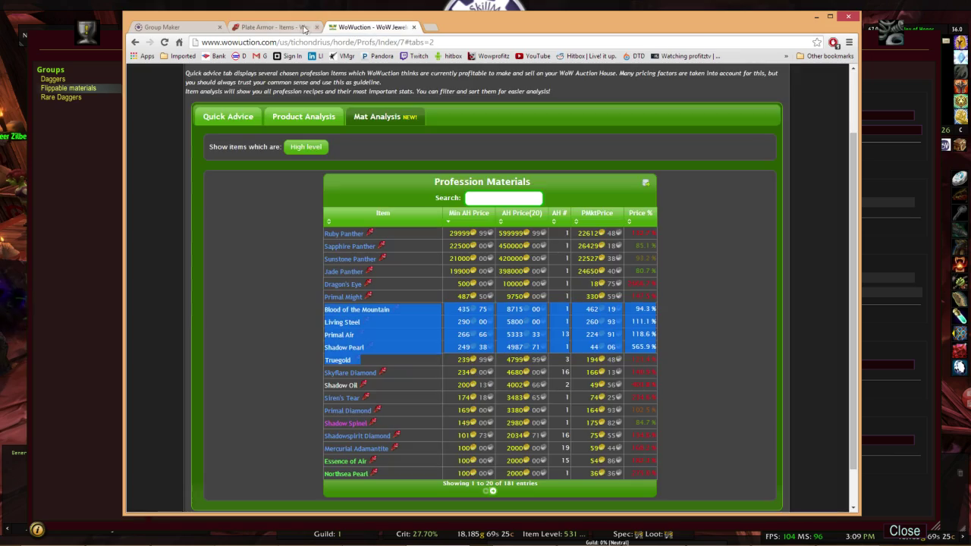
{"action": "left_click", "coordinate": [297, 27]}
{"action": "scroll", "coordinate": [455, 303], "scroll_direction": "down", "scroll_amount": 15}
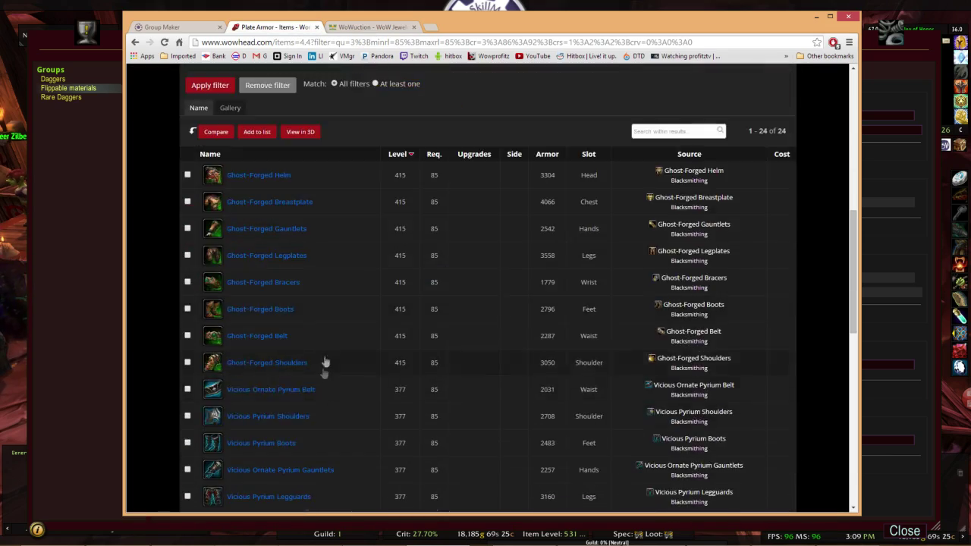
{"action": "scroll", "coordinate": [340, 339], "scroll_direction": "up", "scroll_amount": 4}
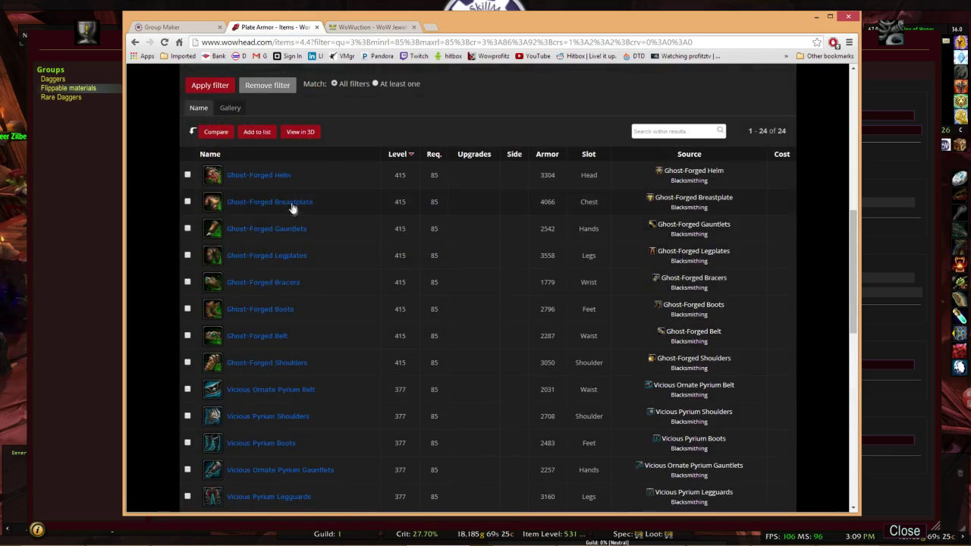
{"action": "scroll", "coordinate": [292, 207], "scroll_direction": "up", "scroll_amount": 8}
Filter the Wowhead plate armor list by the name "Ghost-forged".
{"action": "left_click", "coordinate": [269, 237]}
{"action": "type", "text": "G"}
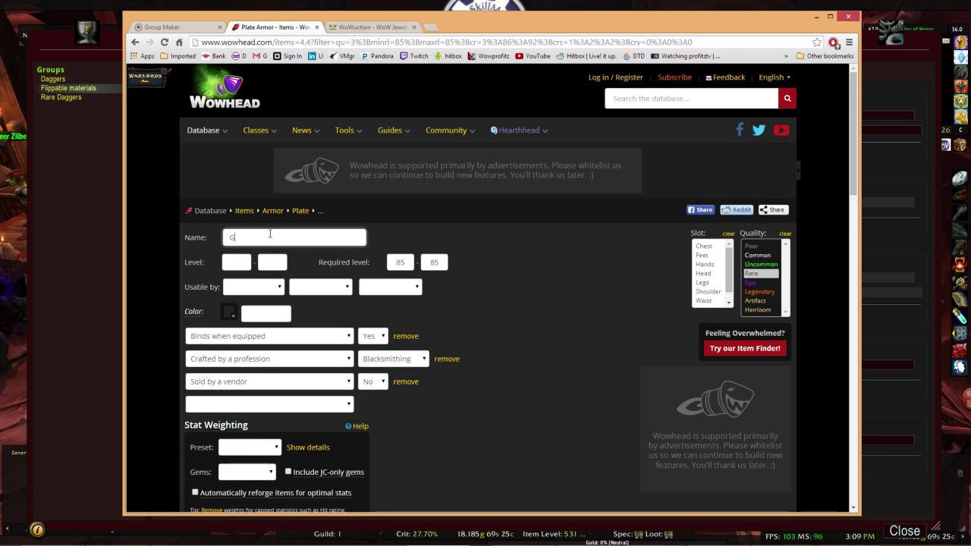
{"action": "type", "text": "host-forged"}
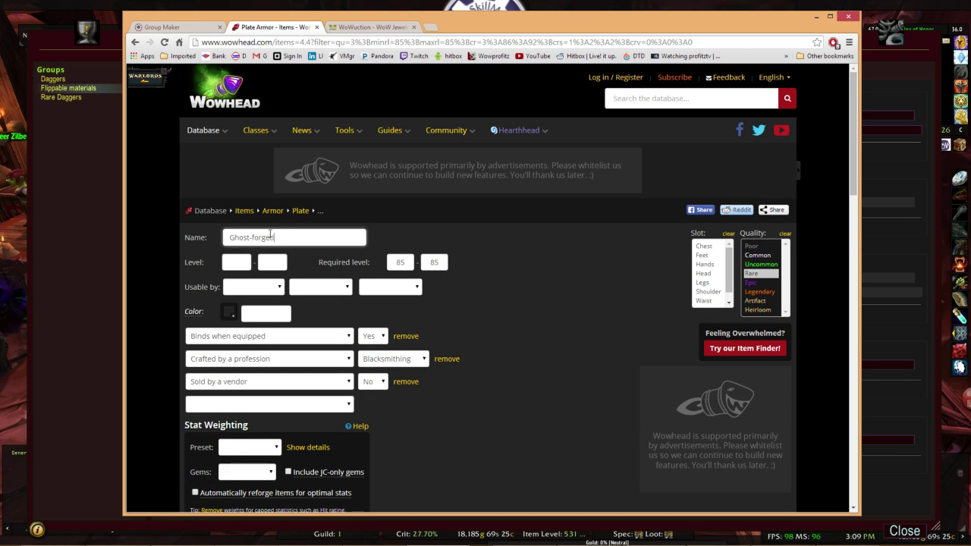
{"action": "scroll", "coordinate": [262, 303], "scroll_direction": "down", "scroll_amount": 3}
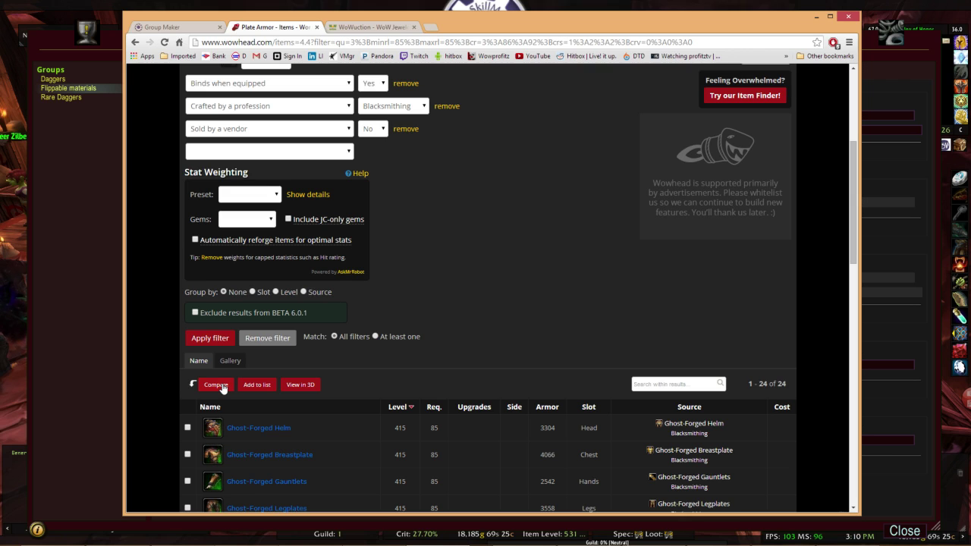
{"action": "left_click", "coordinate": [212, 340]}
Select and copy all the Ghost-Forged items from the Wowhead results, from the belt up to the helm.
{"action": "scroll", "coordinate": [504, 278], "scroll_direction": "down", "scroll_amount": 6}
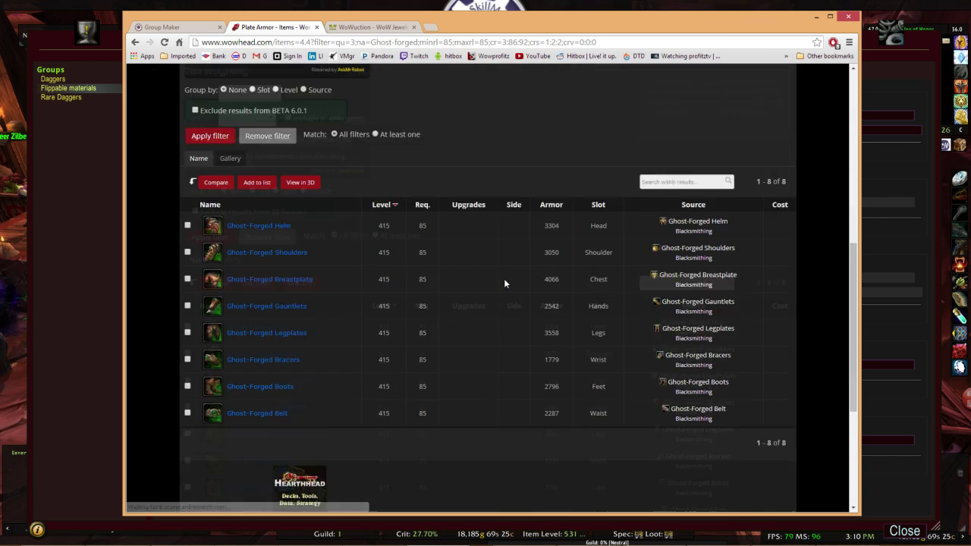
{"action": "scroll", "coordinate": [503, 278], "scroll_direction": "down", "scroll_amount": 1}
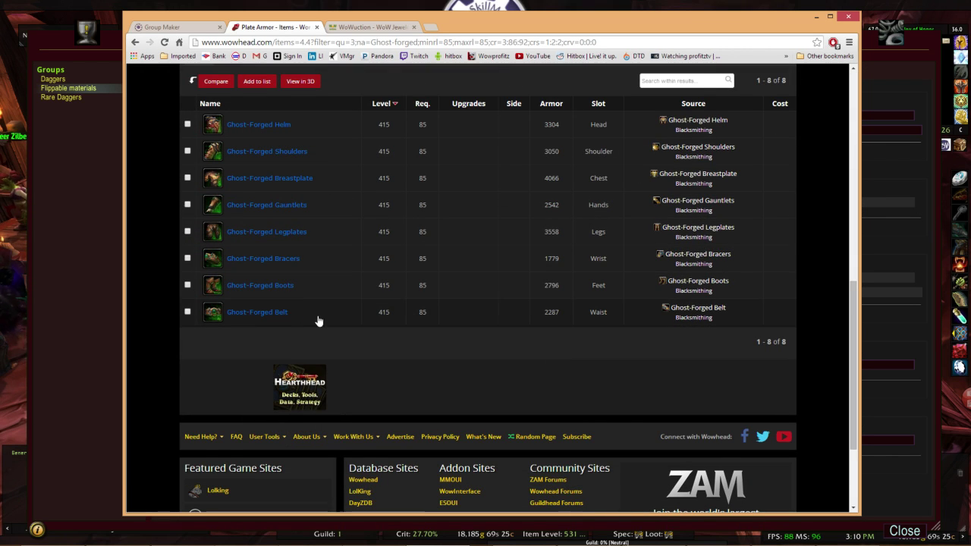
{"action": "left_click_drag", "start_coordinate": [318, 321], "coordinate": [347, 61]}
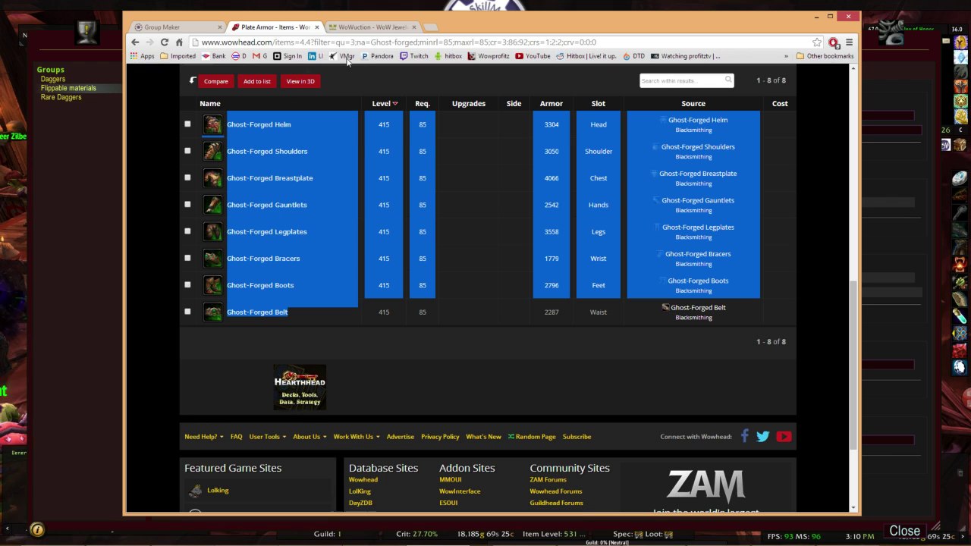
{"action": "right_click", "coordinate": [240, 87]}
{"action": "left_click", "coordinate": [251, 93]}
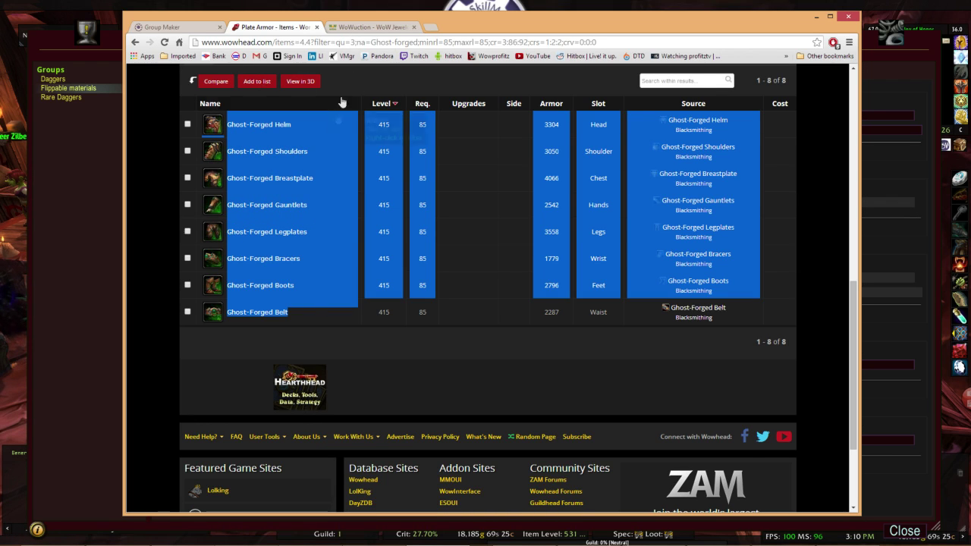
{"action": "right_click", "coordinate": [326, 125]}
{"action": "left_click", "coordinate": [348, 133]}
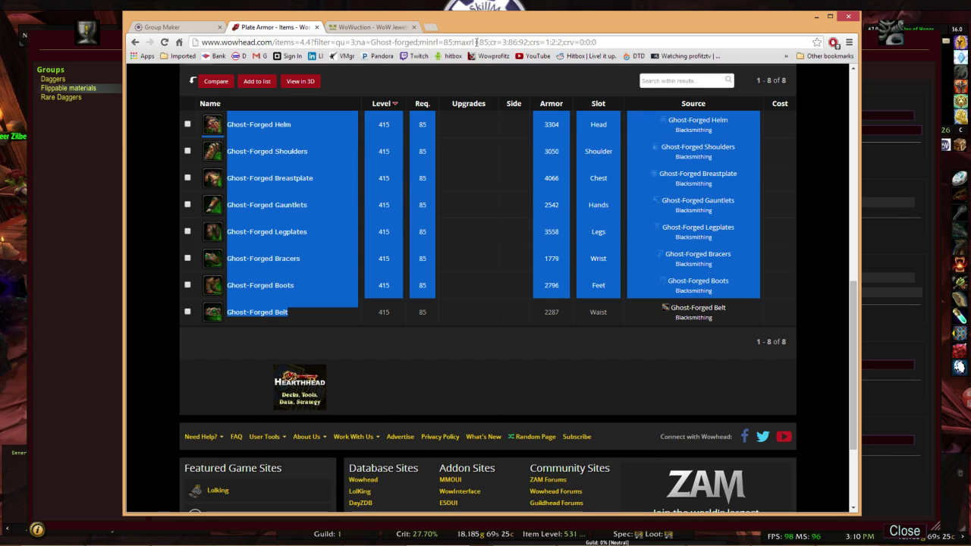
{"action": "left_click_drag", "start_coordinate": [495, 21], "coordinate": [508, 22]}
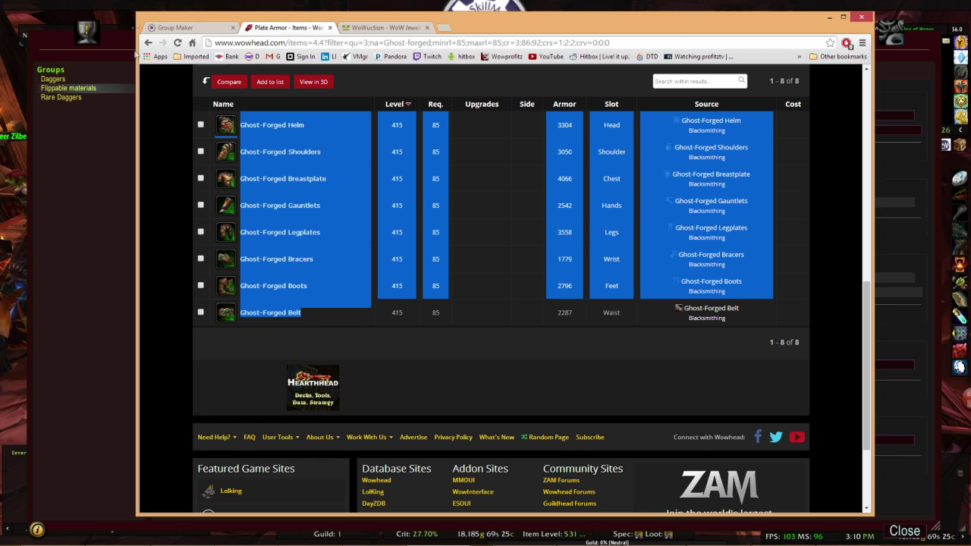
Paste the copied Ghost-Forged items into the TradeSkillMaster Group Maker and copy the resulting group import string.
{"action": "left_click", "coordinate": [186, 27]}
{"action": "left_click", "coordinate": [368, 222]}
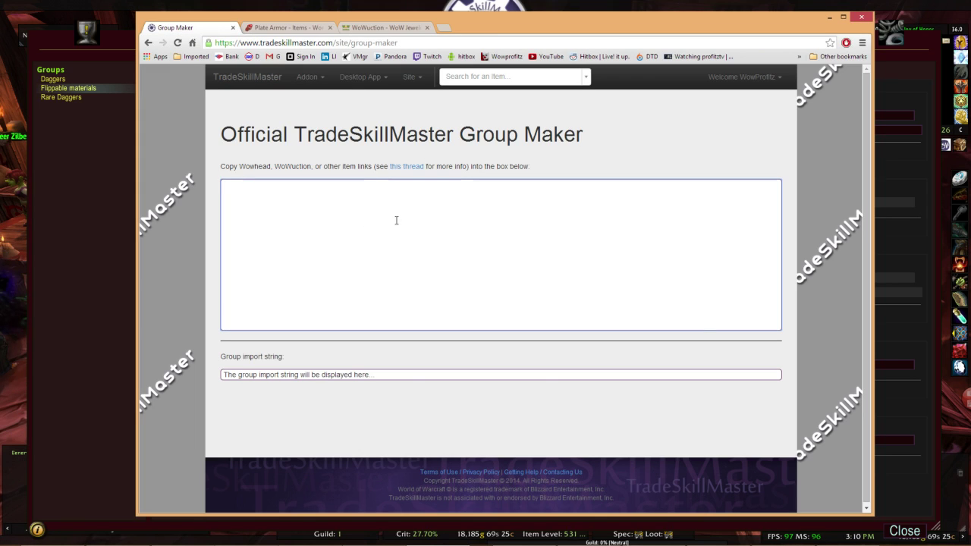
{"action": "key", "text": "ctrl+v"}
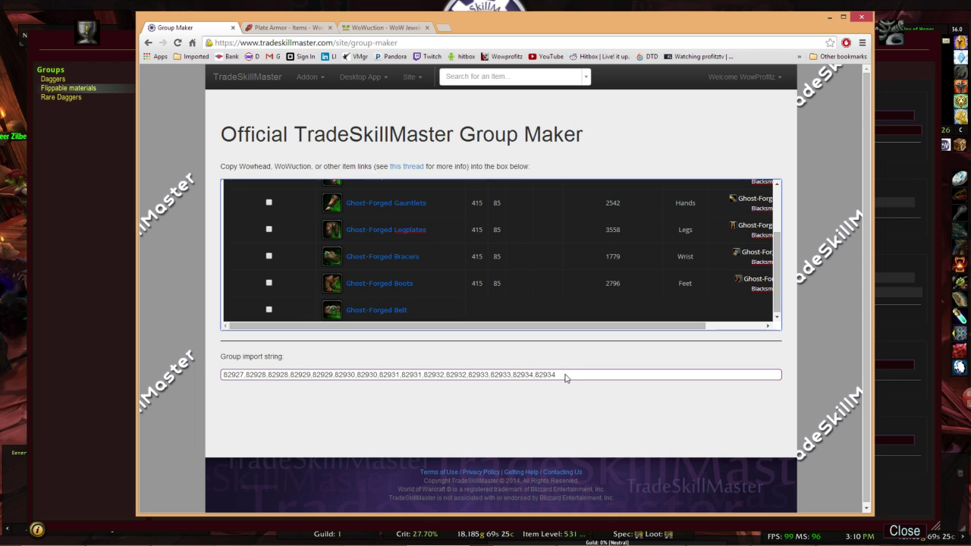
{"action": "left_click_drag", "start_coordinate": [565, 375], "coordinate": [196, 374]}
Return to the game and create a TradeSkillMaster group named "Ghost-Forged Plate".
{"action": "left_click", "coordinate": [104, 244]}
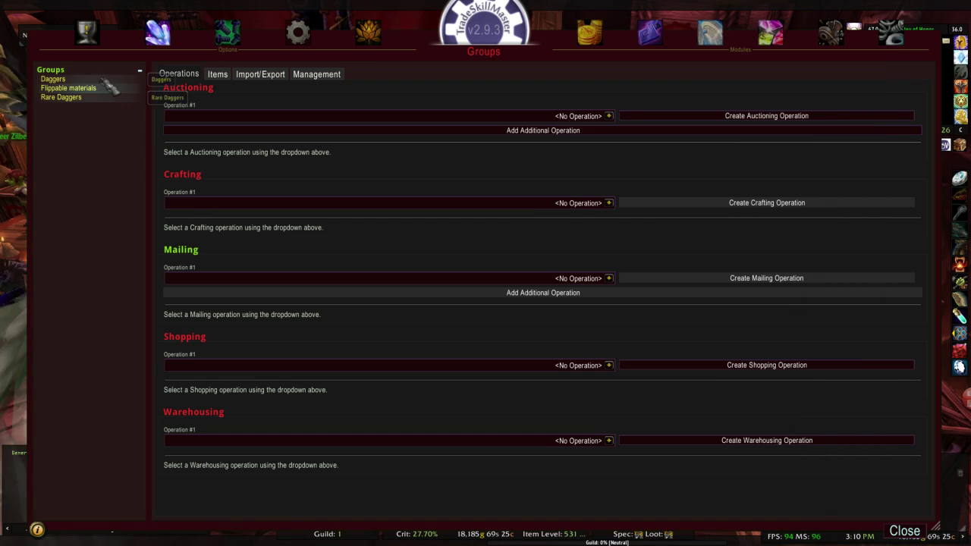
{"action": "left_click", "coordinate": [91, 70]}
{"action": "left_click", "coordinate": [225, 116]}
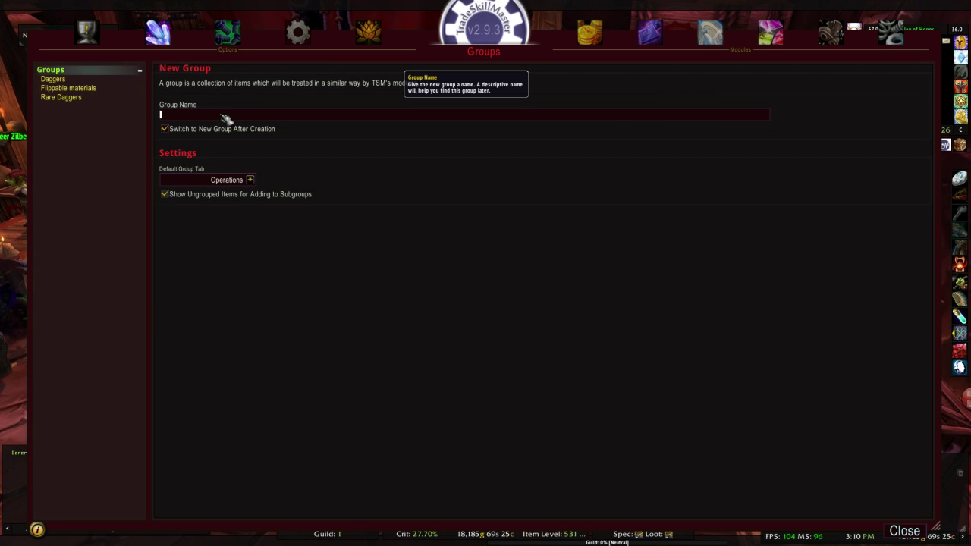
{"action": "type", "text": "Ghost-Forged Plate"}
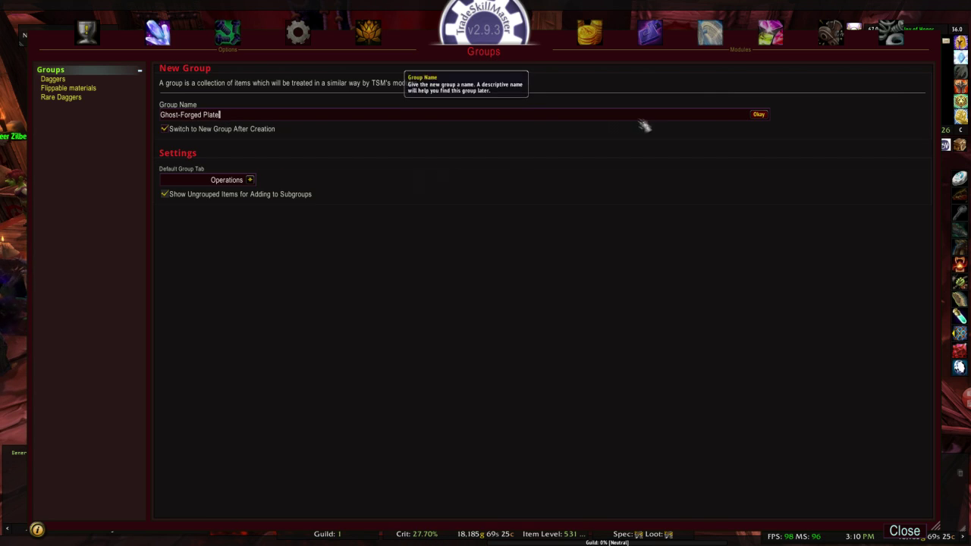
{"action": "left_click", "coordinate": [761, 115]}
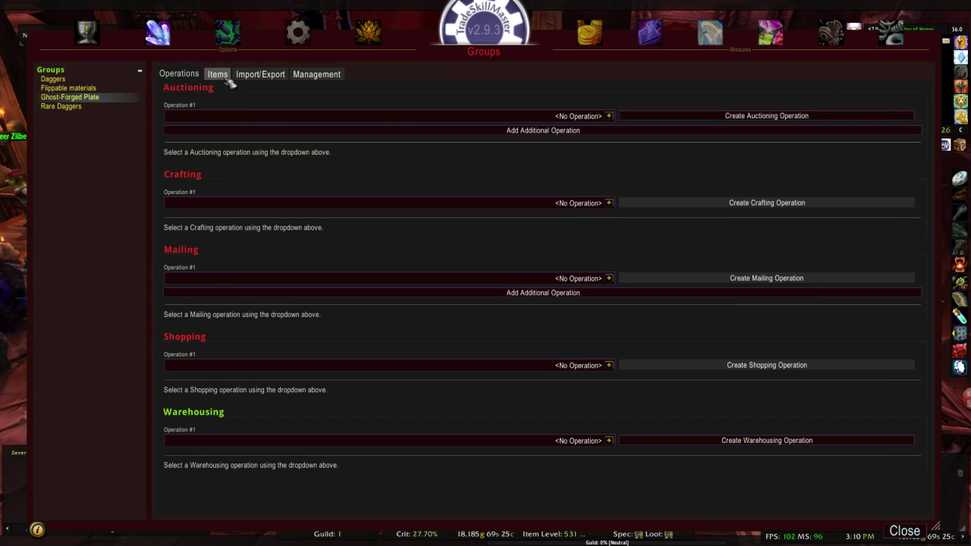
Import the copied string into the Ghost-Forged Plate group, check its items and return to the new group page.
{"action": "left_click", "coordinate": [260, 76]}
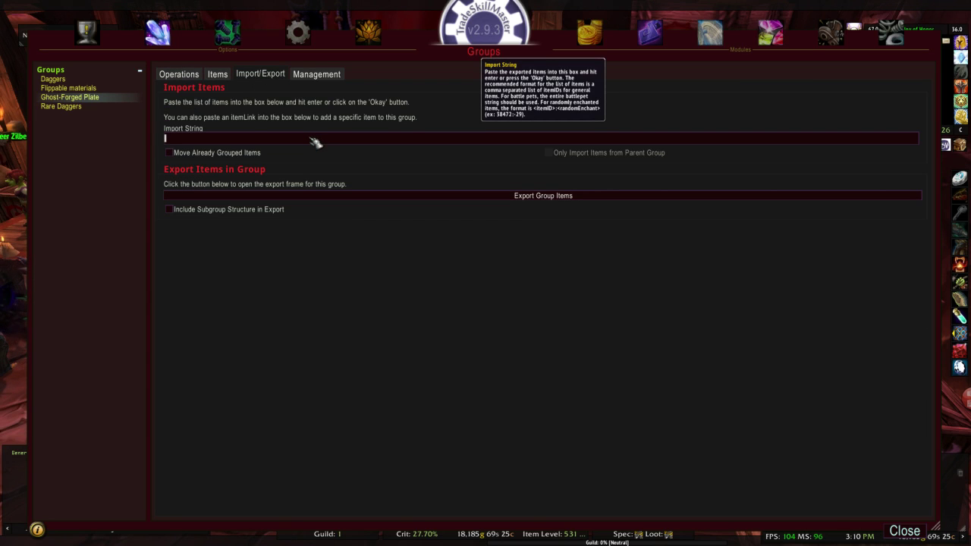
{"action": "key", "text": "ctrl+v"}
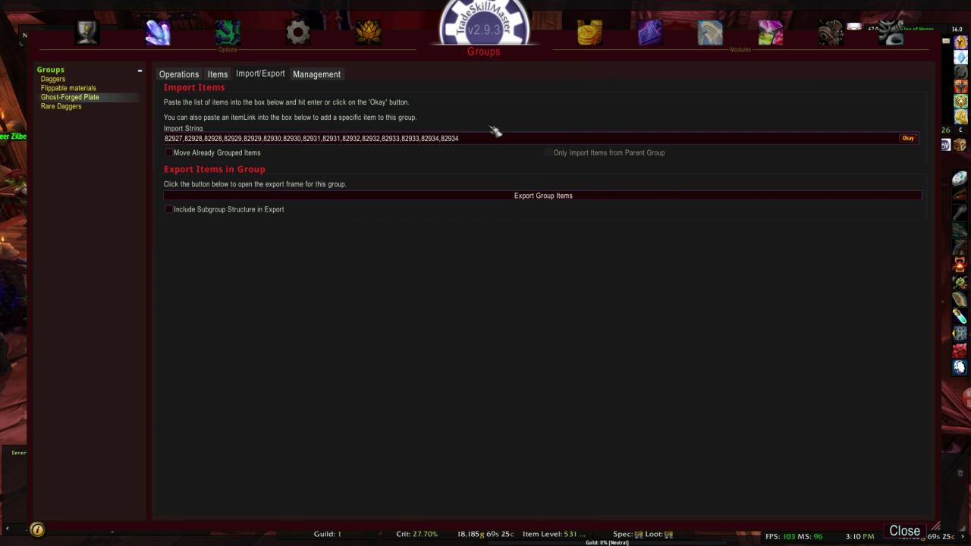
{"action": "left_click", "coordinate": [910, 140]}
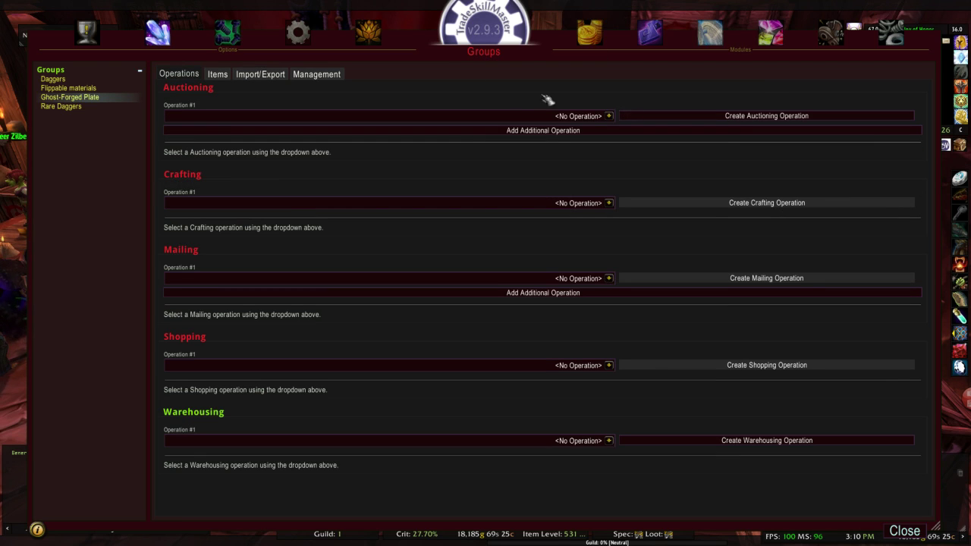
{"action": "left_click", "coordinate": [217, 73]}
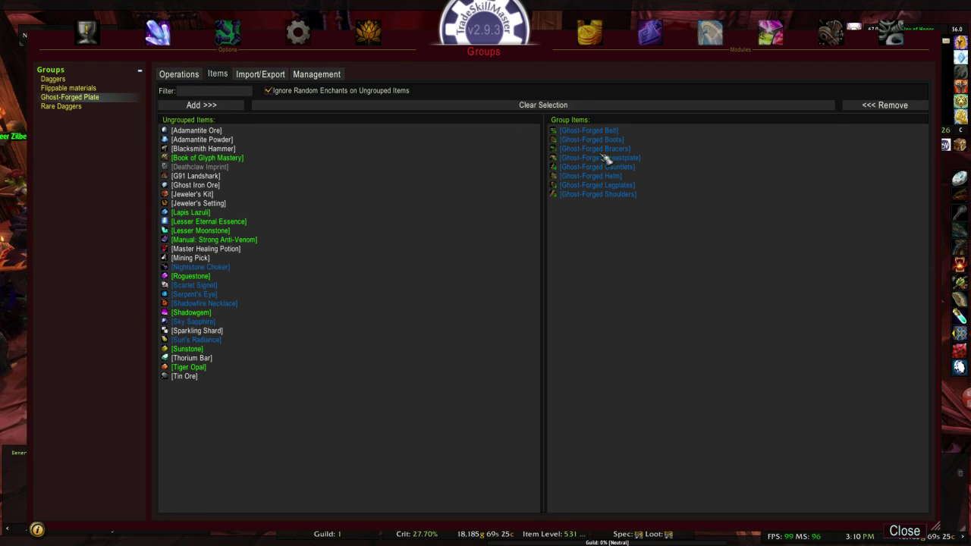
{"action": "left_click", "coordinate": [179, 73]}
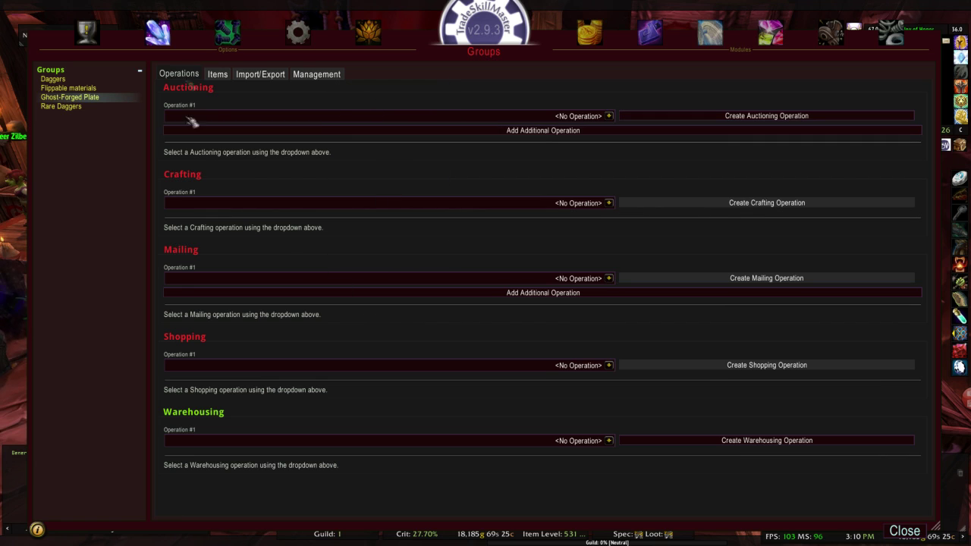
{"action": "left_click", "coordinate": [80, 70]}
{"action": "left_click_drag", "start_coordinate": [488, 32], "coordinate": [492, 37]}
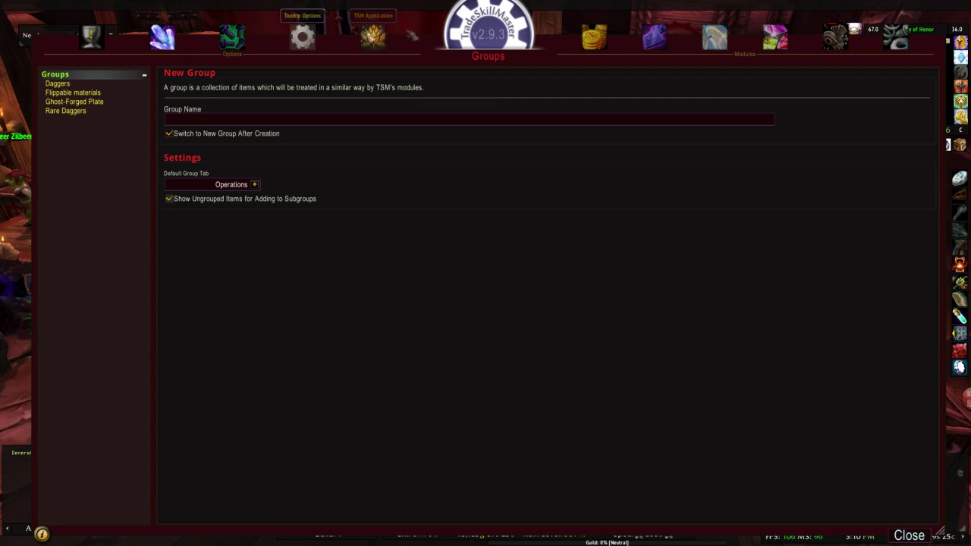
Switch to the browser and open the IRC Chat page on the TradeSkillMaster site.
{"action": "key", "text": "alt+Tab"}
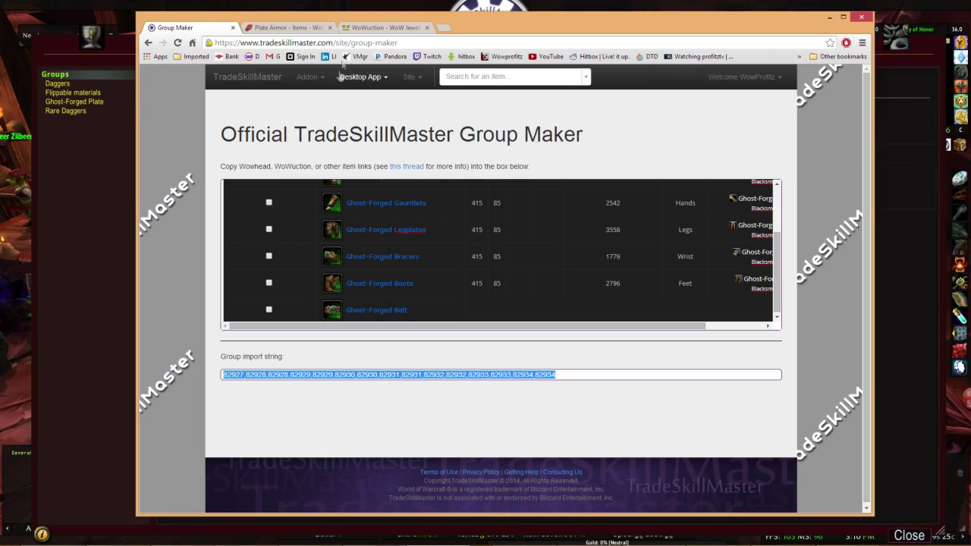
{"action": "left_click", "coordinate": [414, 79]}
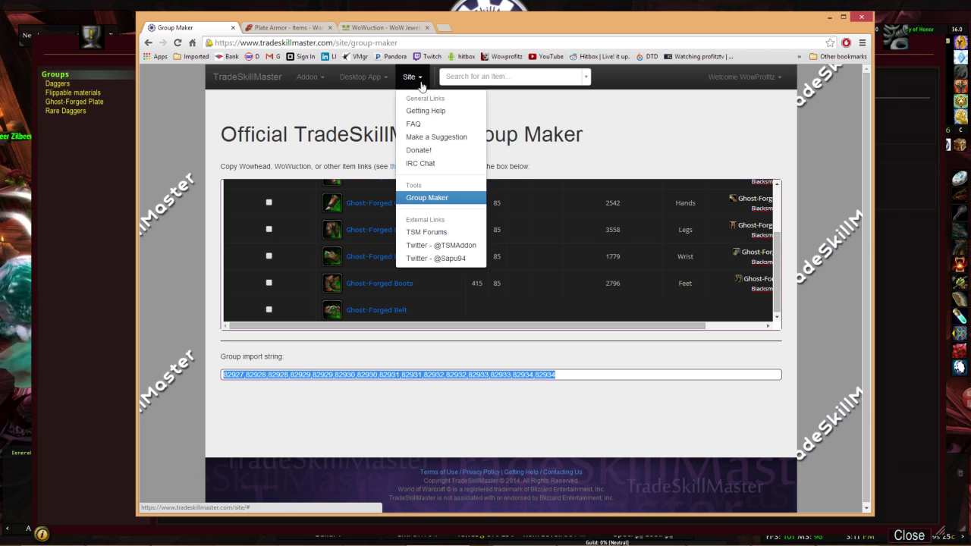
{"action": "left_click", "coordinate": [429, 163]}
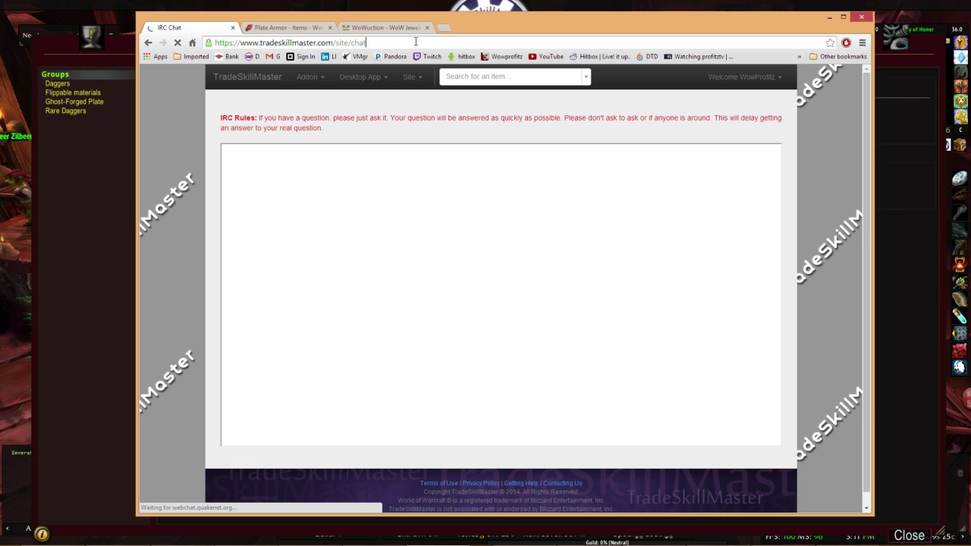
{"action": "left_click", "coordinate": [416, 42]}
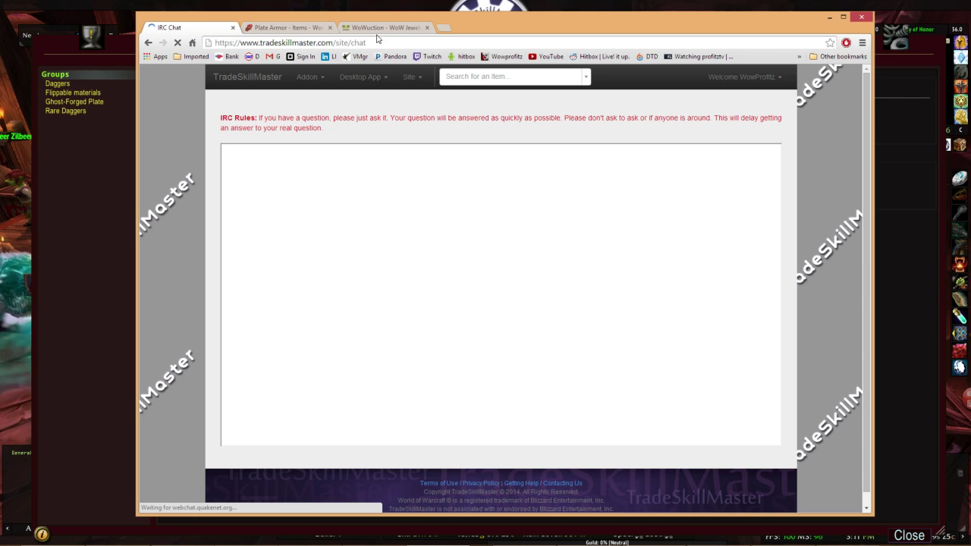
{"action": "left_click_drag", "start_coordinate": [475, 30], "coordinate": [471, 35]}
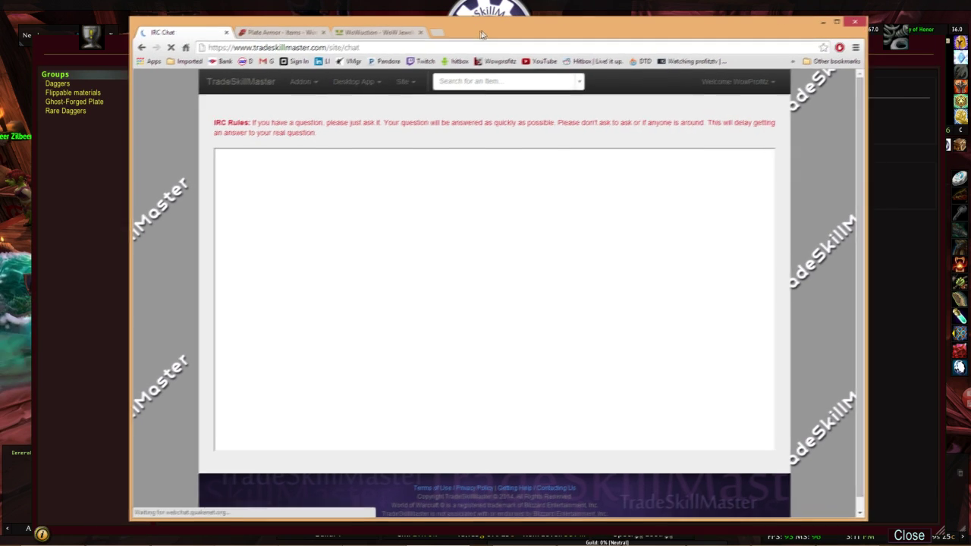
Bring up the #TradeSkillMaster channel in HexChat, kill the unresponsive IRC Chat page and close its browser tab.
{"action": "key", "text": "alt+Tab"}
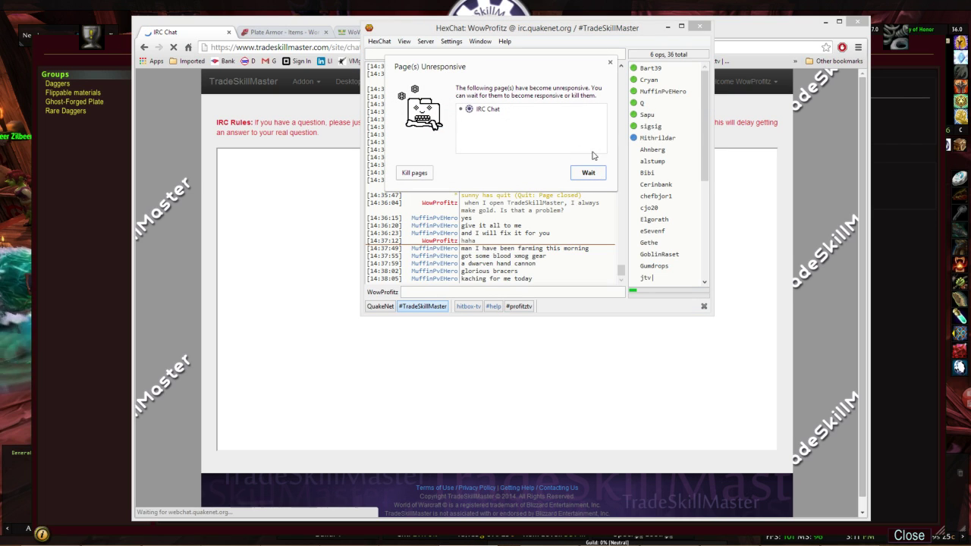
{"action": "left_click", "coordinate": [426, 175]}
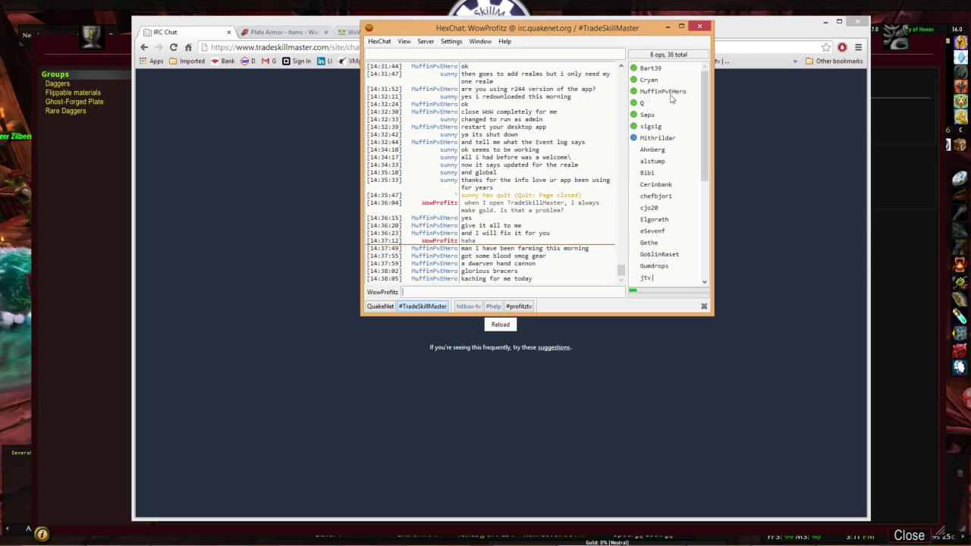
{"action": "left_click_drag", "start_coordinate": [627, 29], "coordinate": [611, 48]}
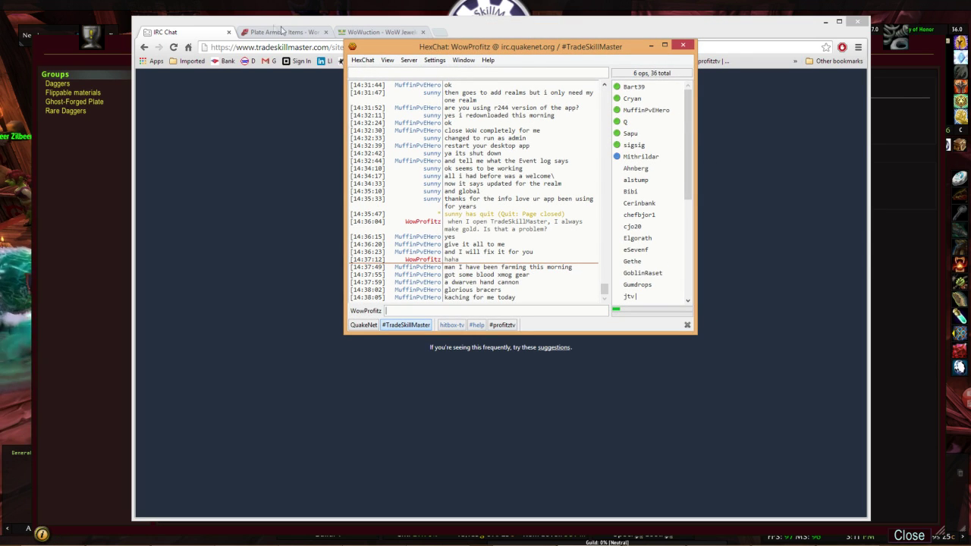
{"action": "left_click", "coordinate": [229, 33]}
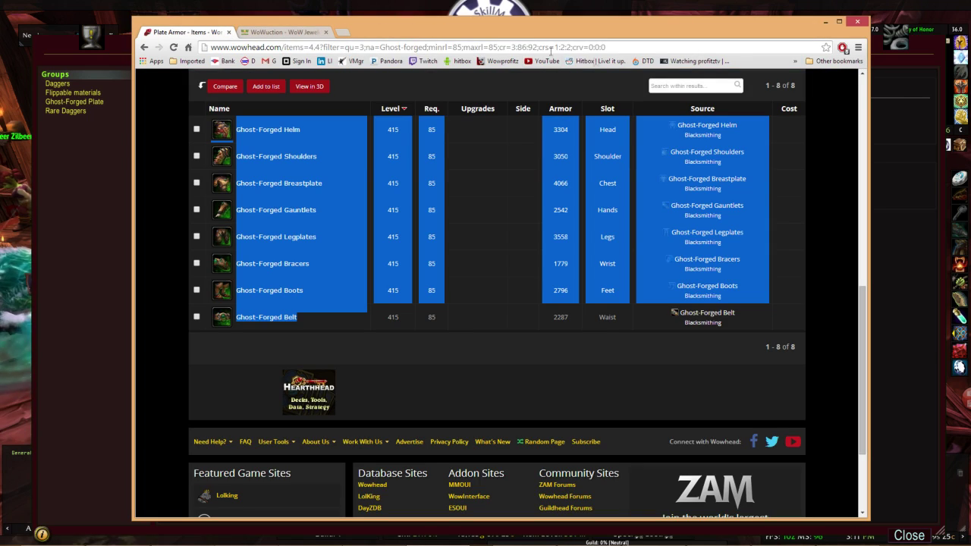
Close the browser, return to the game and reposition the TradeSkillMaster window.
{"action": "left_click", "coordinate": [856, 27]}
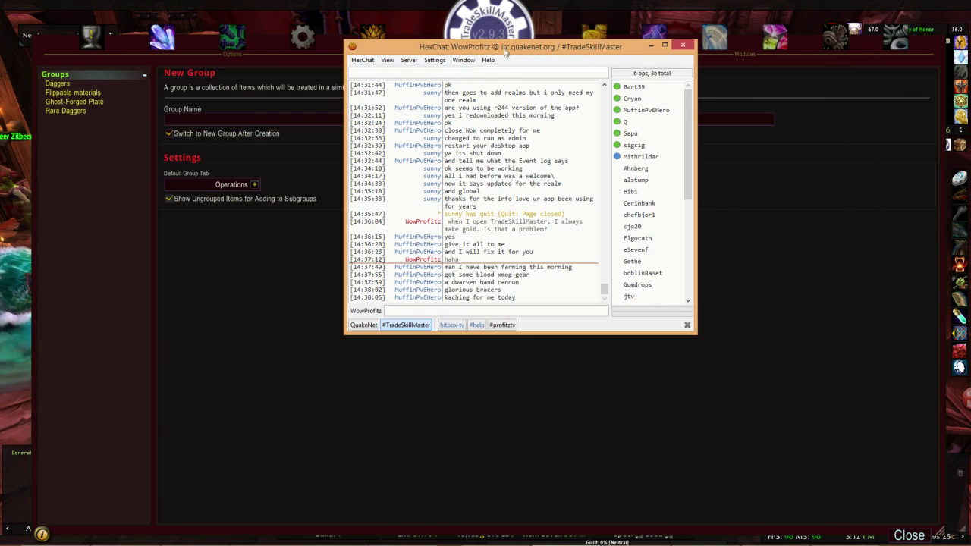
{"action": "left_click", "coordinate": [503, 34]}
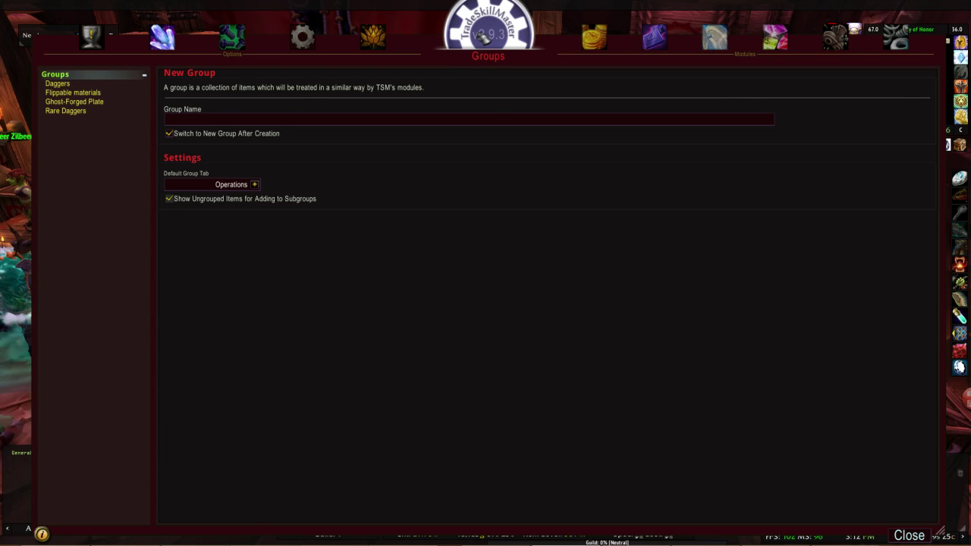
{"action": "left_click_drag", "start_coordinate": [482, 36], "coordinate": [508, 28]}
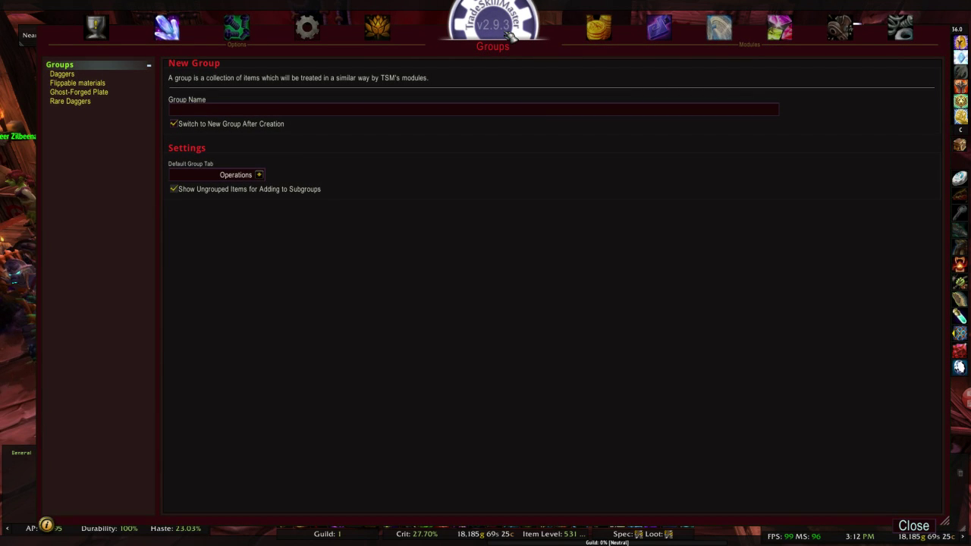